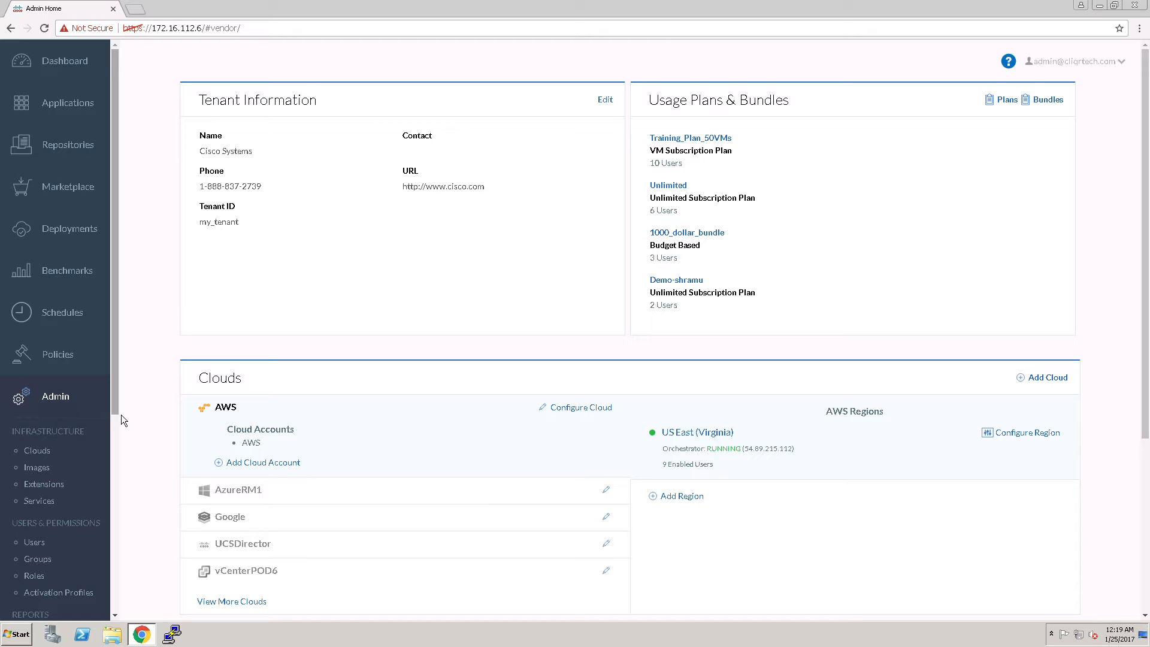
Open the WP-M_shramu application profile for editing
drag(119, 410, 111, 357)
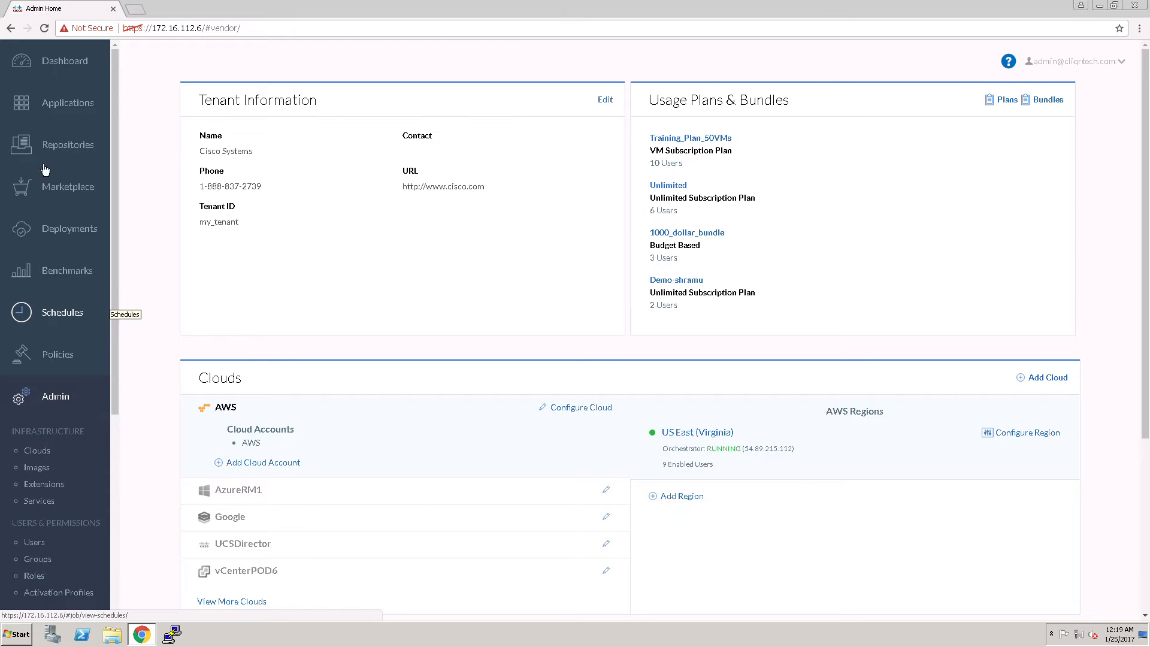
click(68, 102)
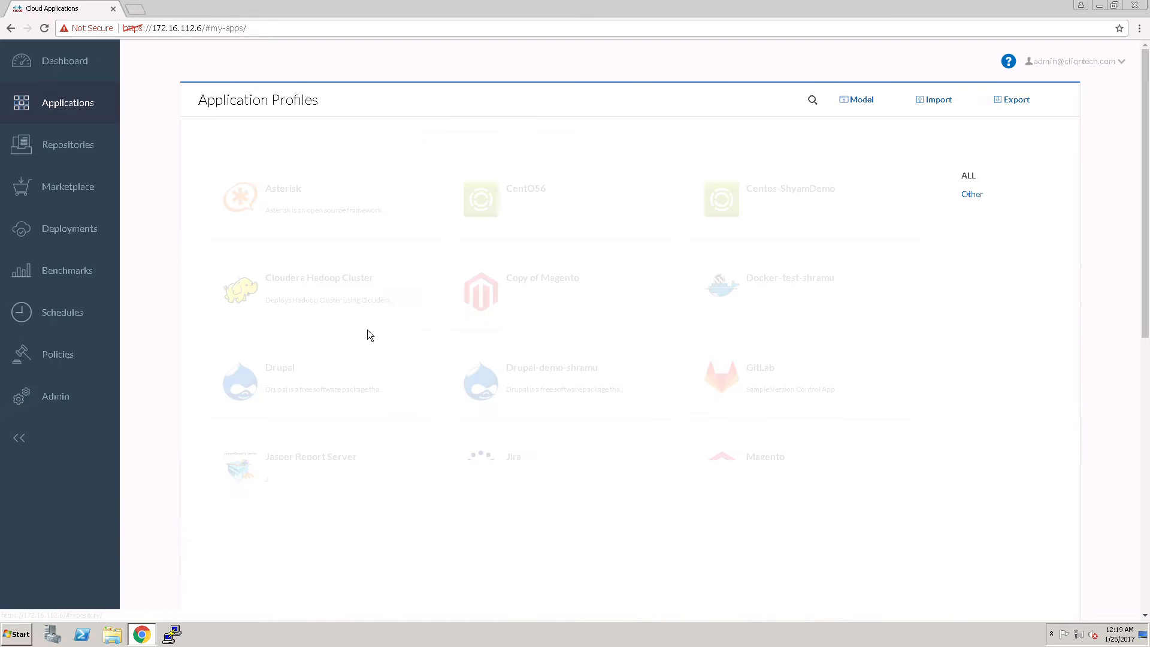
scroll(541, 476, down, 3)
scroll(541, 479, down, 8)
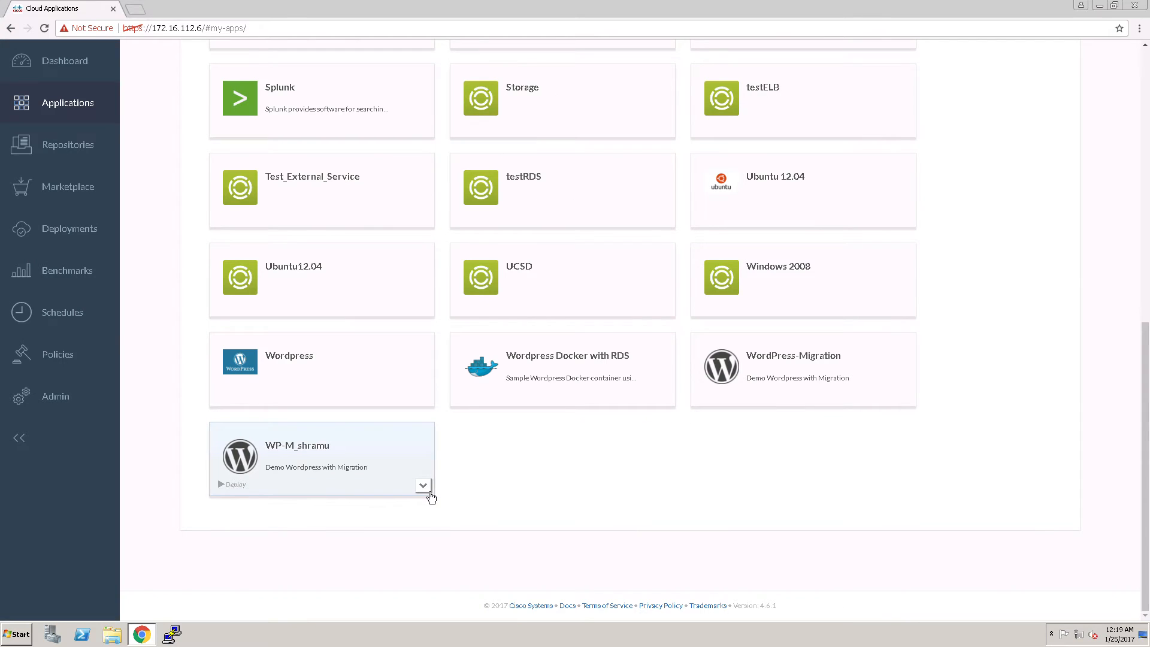
click(424, 486)
click(391, 528)
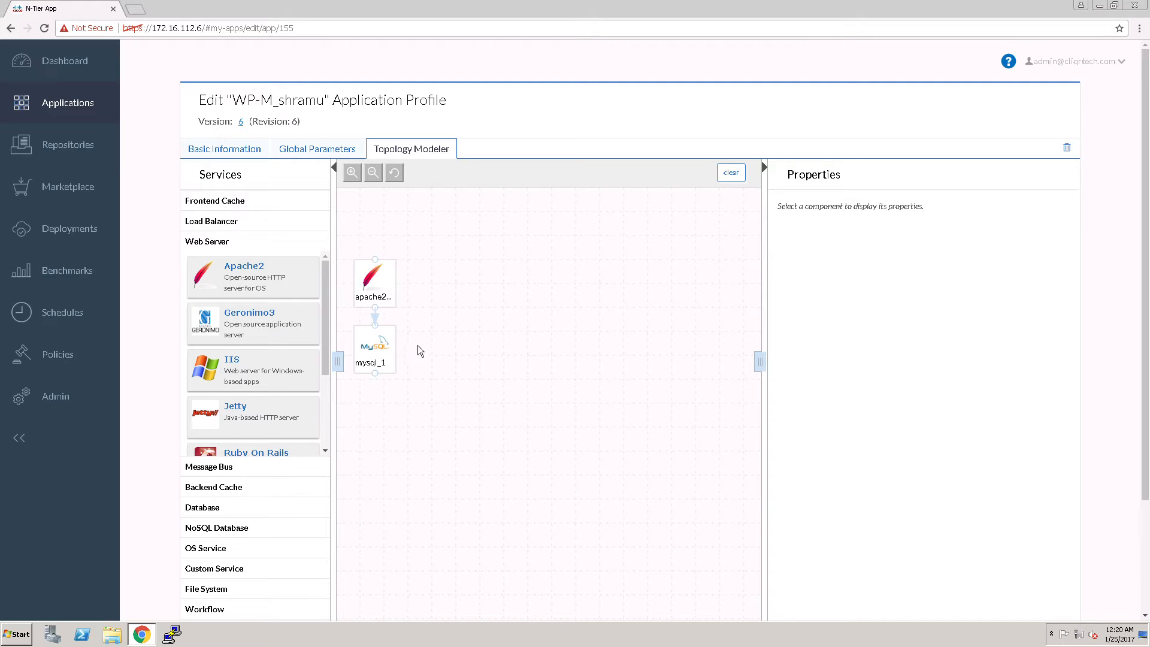
Review the profile's basic information and global parameters, and return to its topology model
click(226, 152)
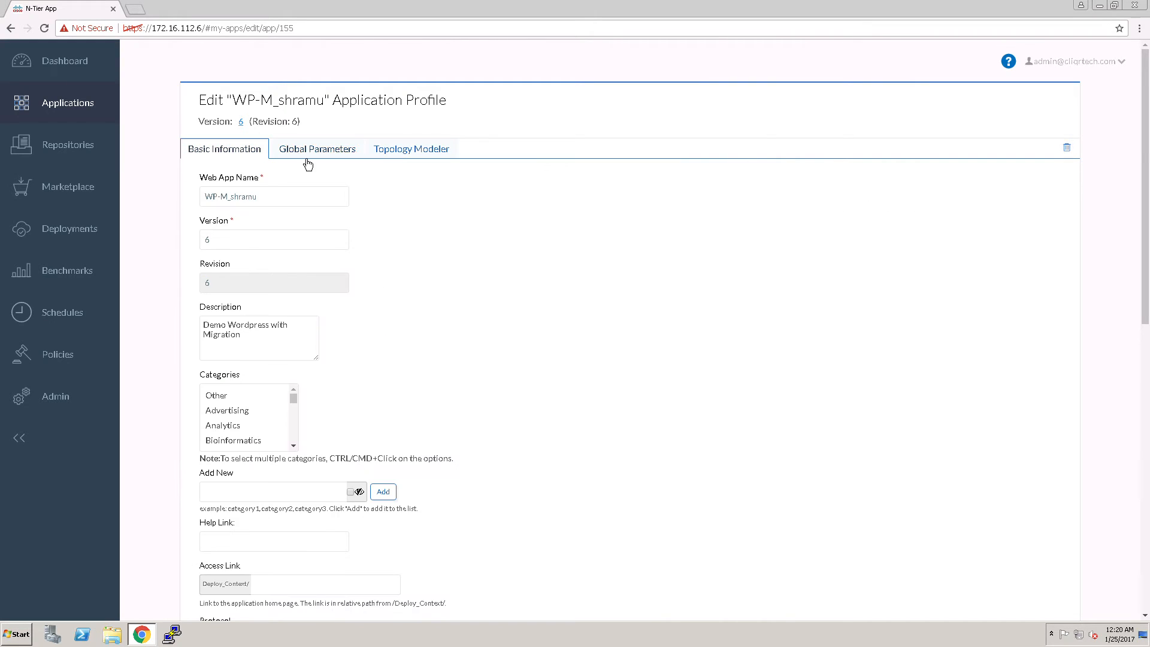
click(307, 160)
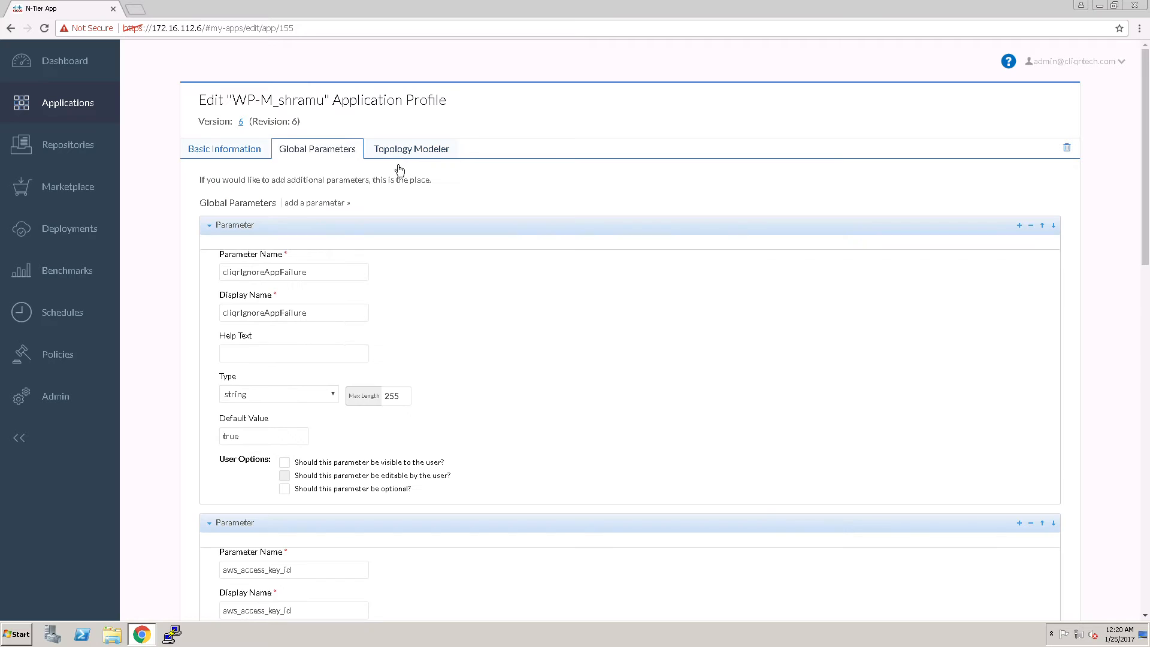
click(407, 159)
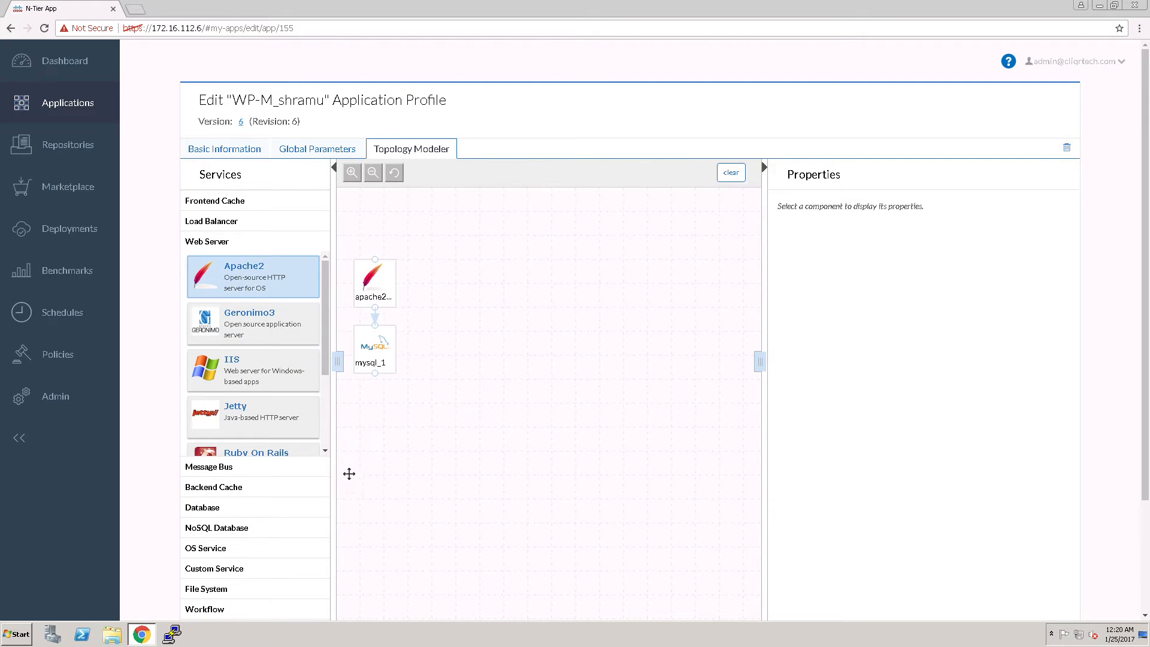
Add an Nginx load balancer to the topology and connect it to the Apache node
click(217, 241)
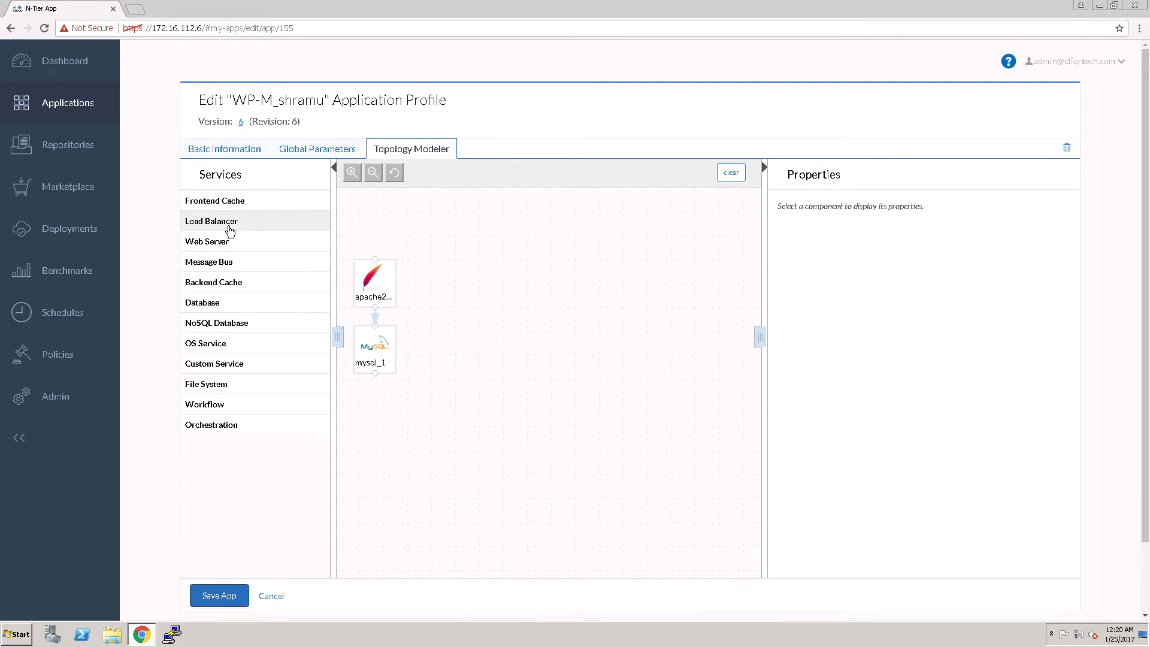
click(221, 221)
drag(239, 356, 437, 221)
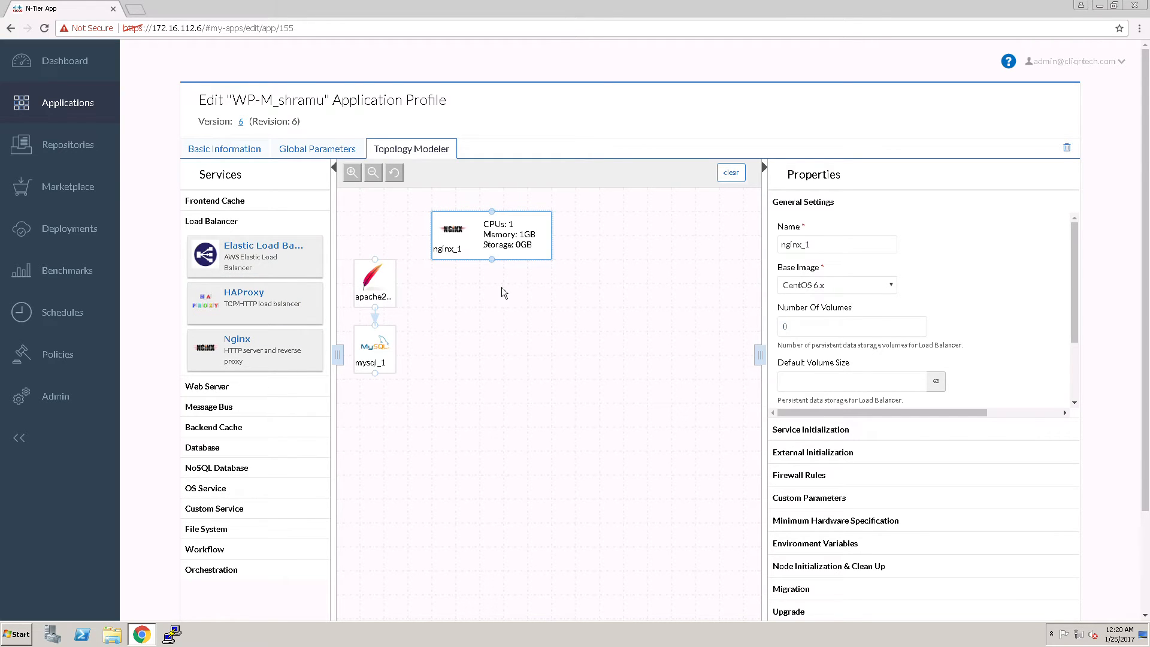
click(379, 319)
drag(492, 259, 379, 262)
click(405, 305)
click(388, 297)
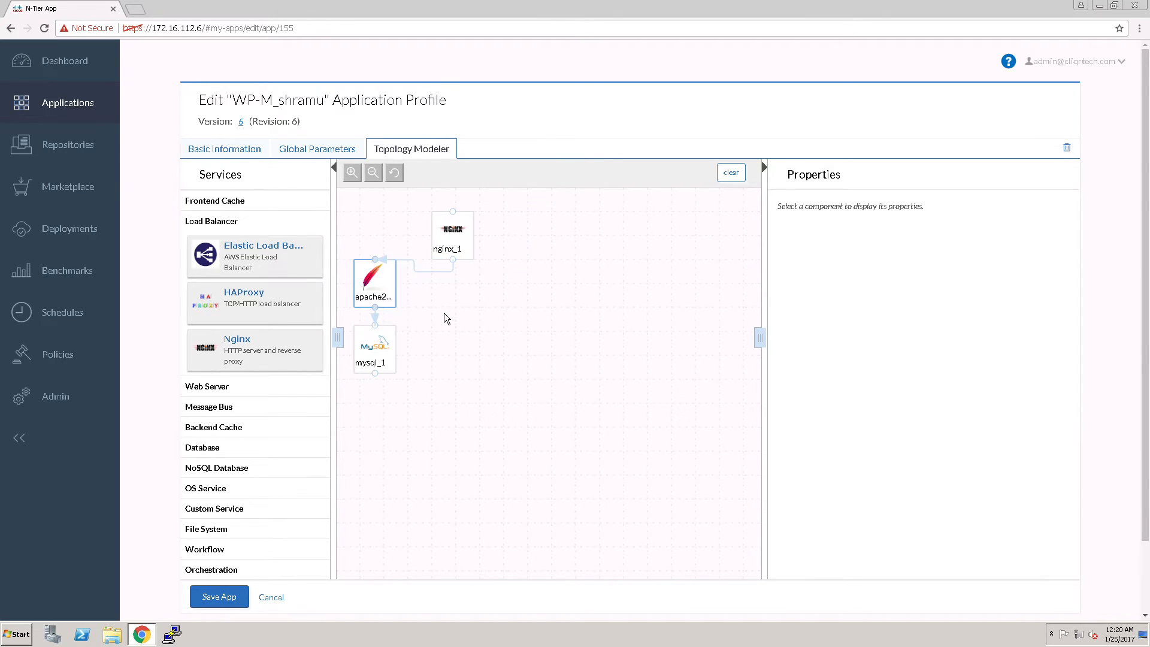
Move the Apache and MySQL nodes below the Nginx node and display the Apache node's properties
drag(374, 351, 487, 496)
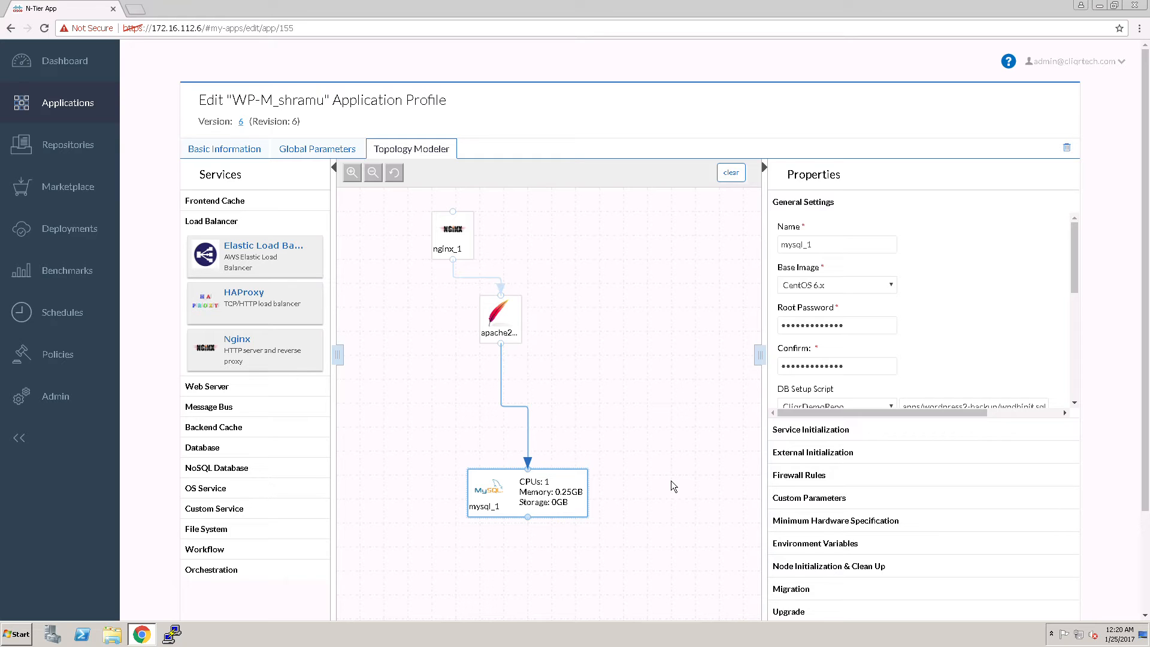
click(522, 332)
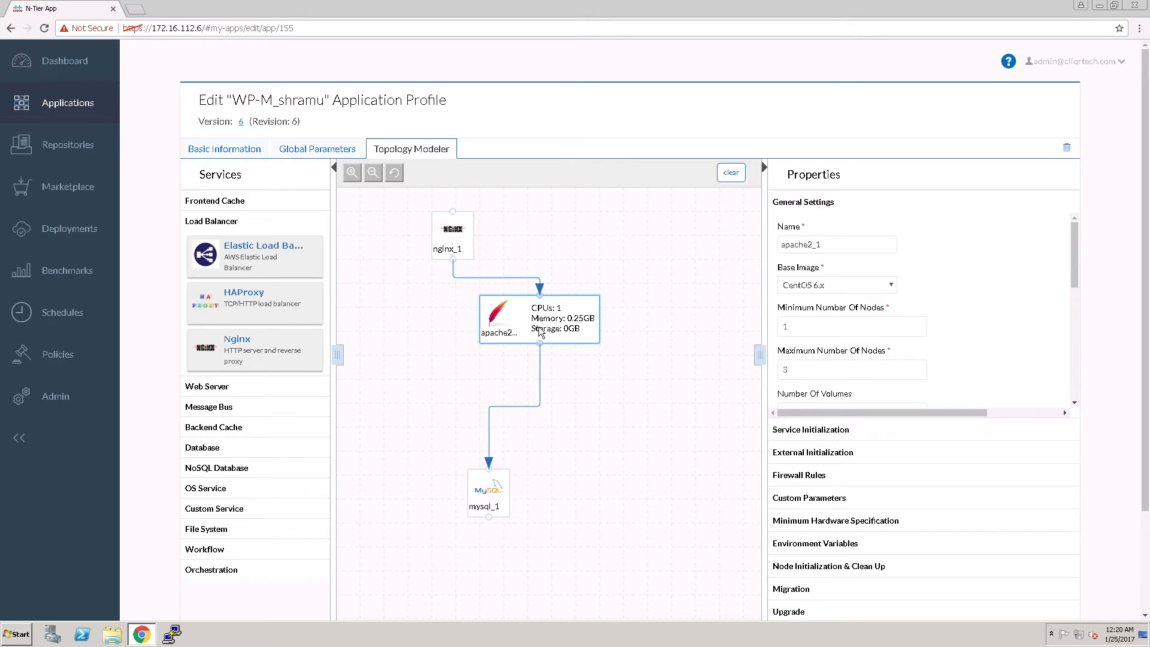
Delete the Nginx node and leave the WP-M_shramu profile without saving the topology changes
click(463, 249)
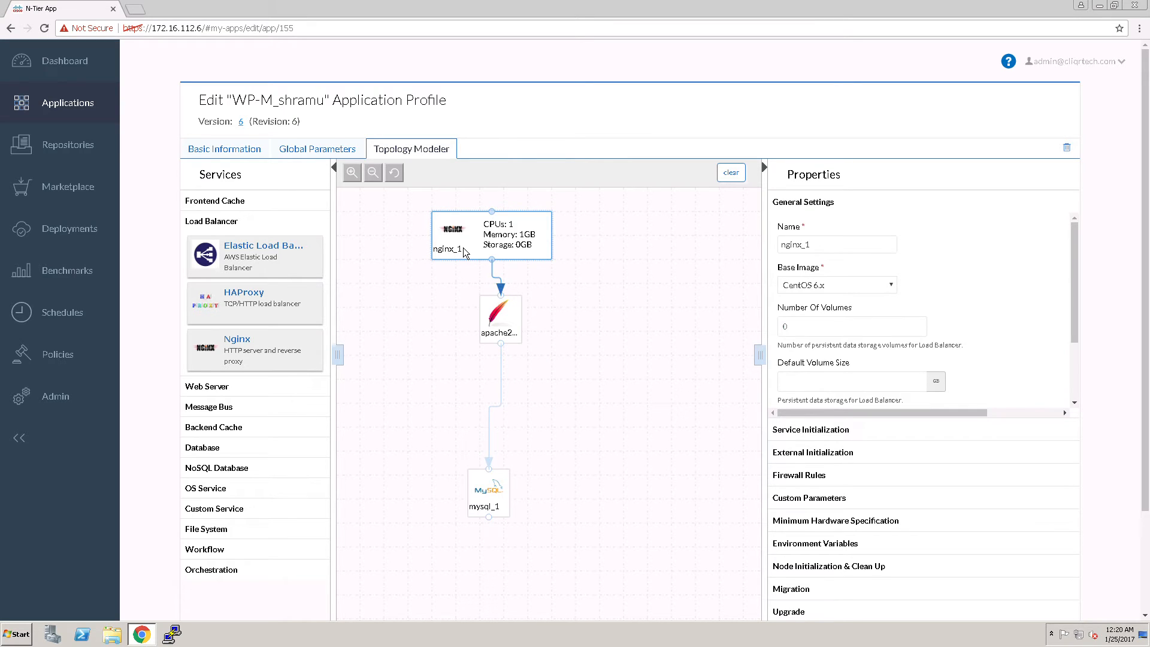
key(Delete)
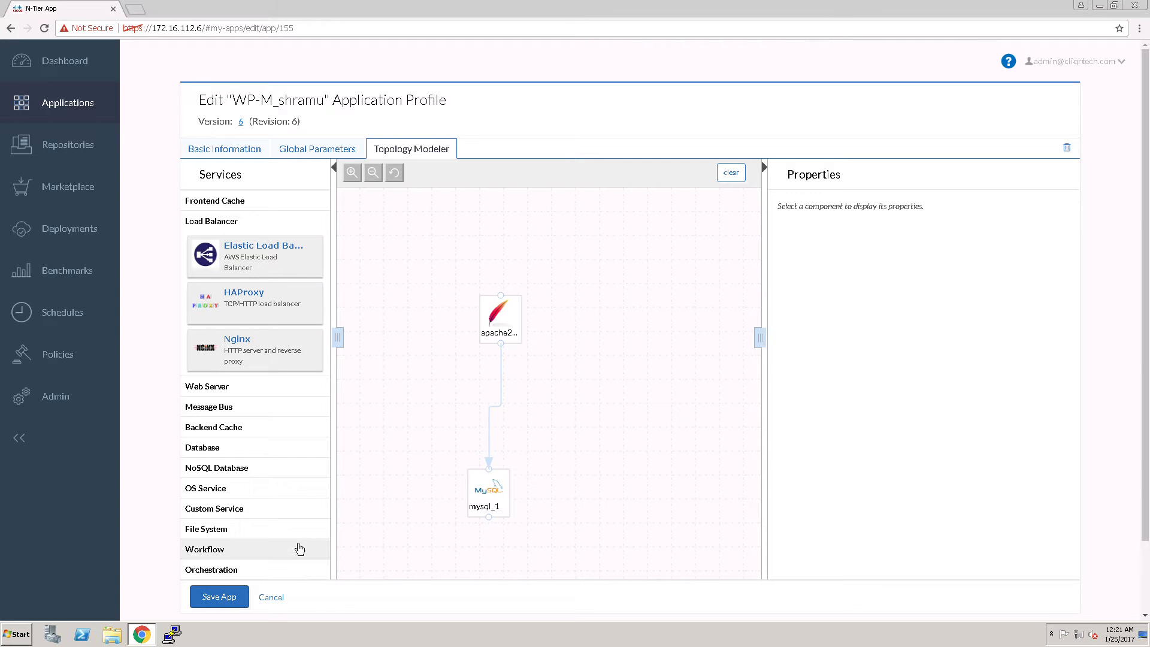
click(276, 608)
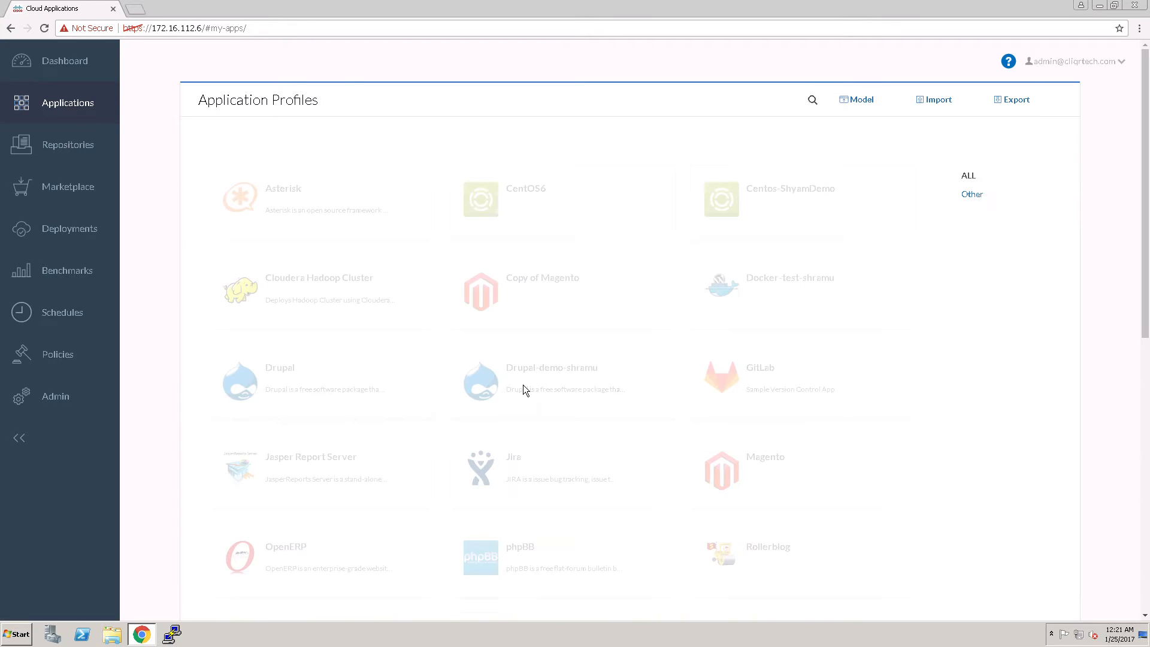
scroll(516, 470, down, 4)
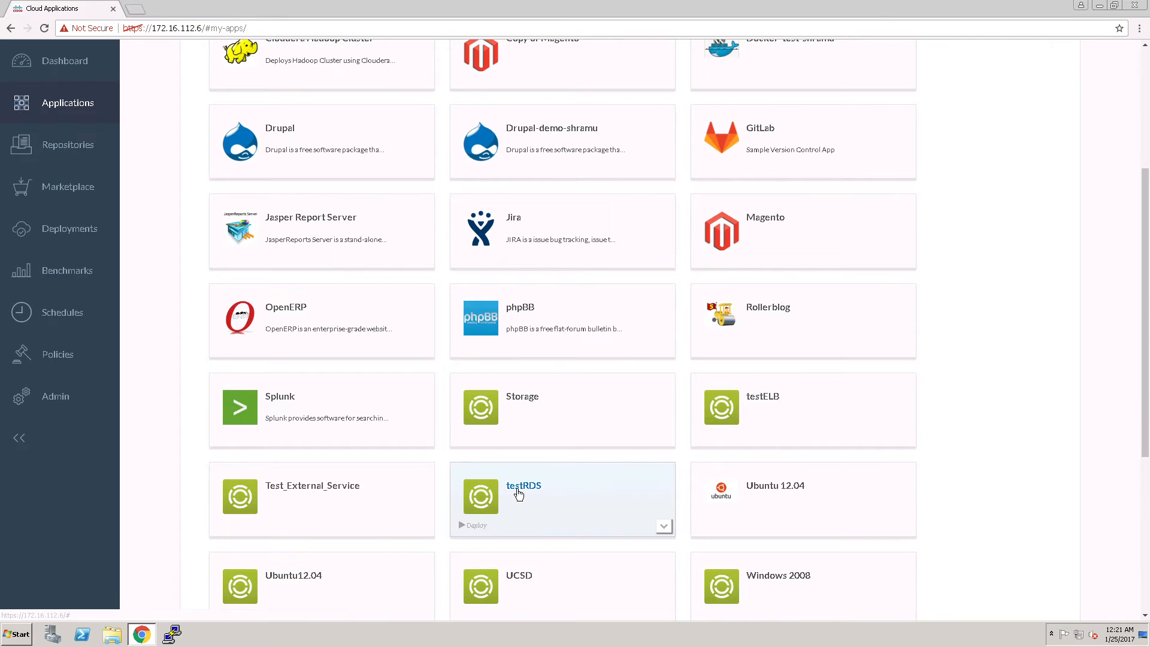
scroll(519, 494, down, 5)
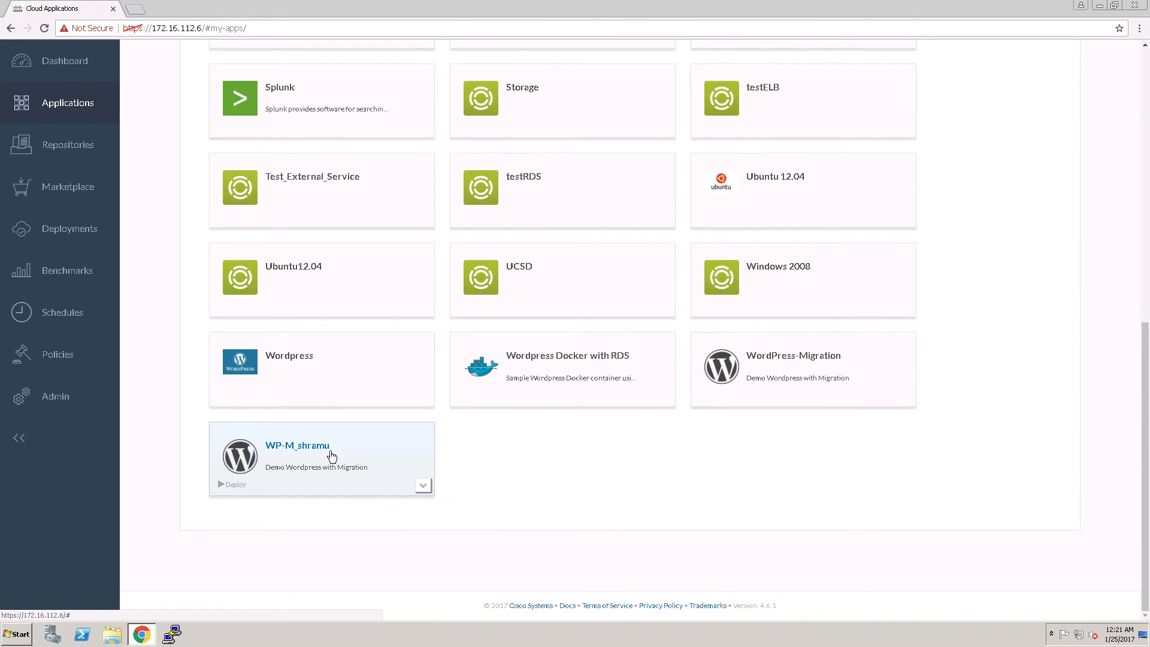
click(330, 452)
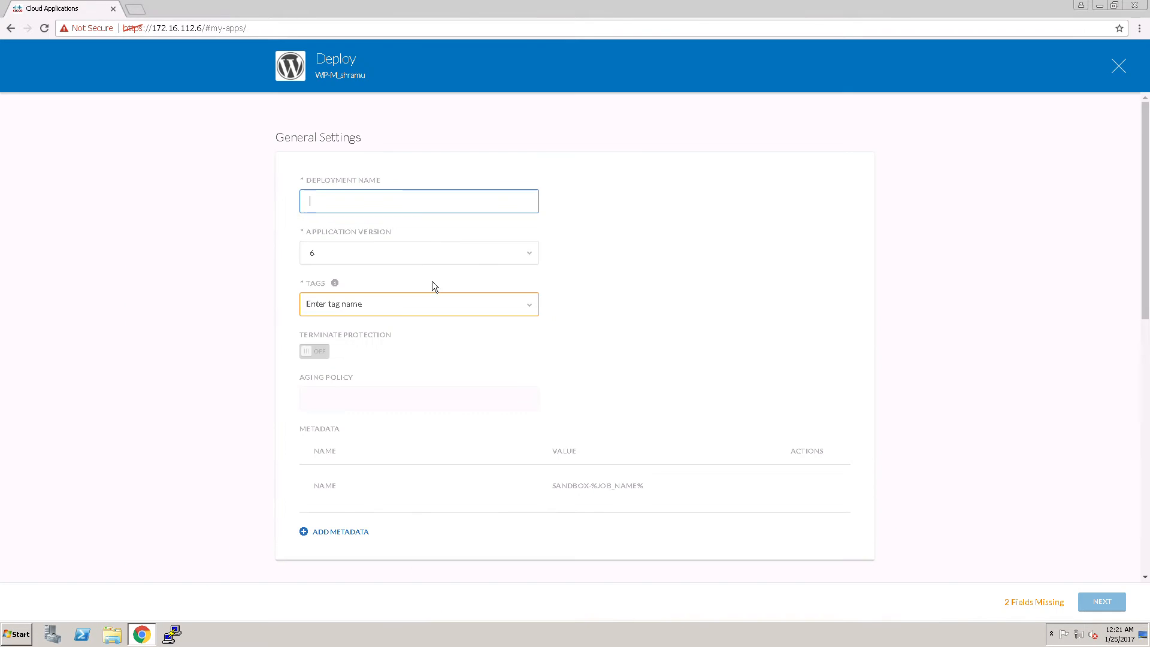
click(412, 208)
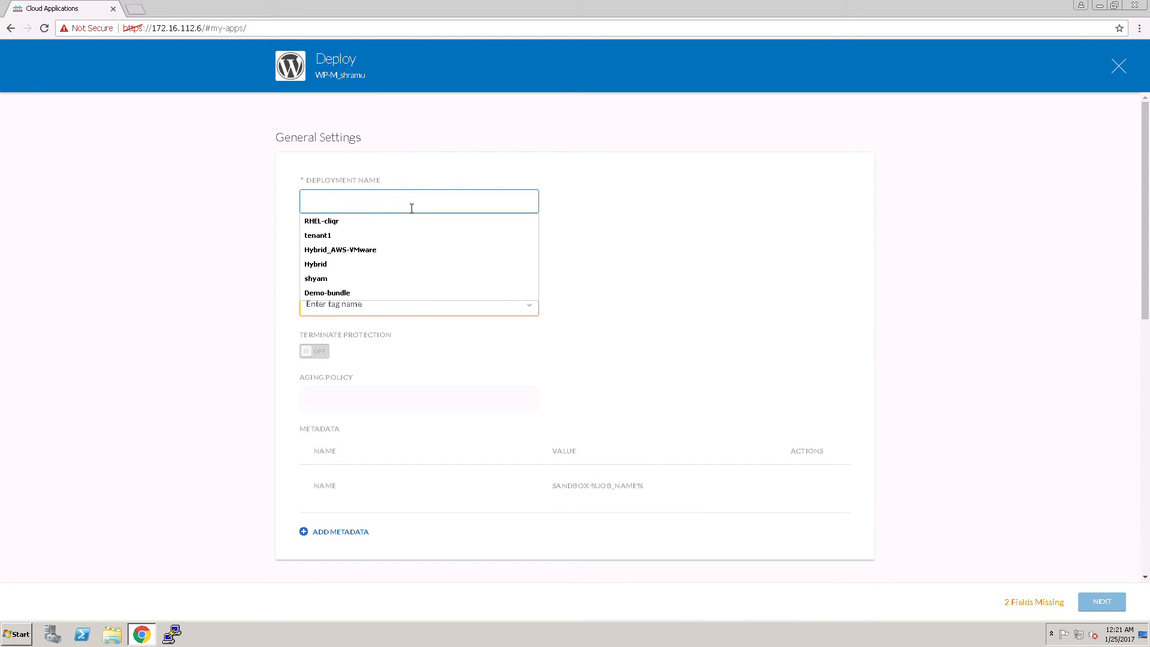
text(VMware)
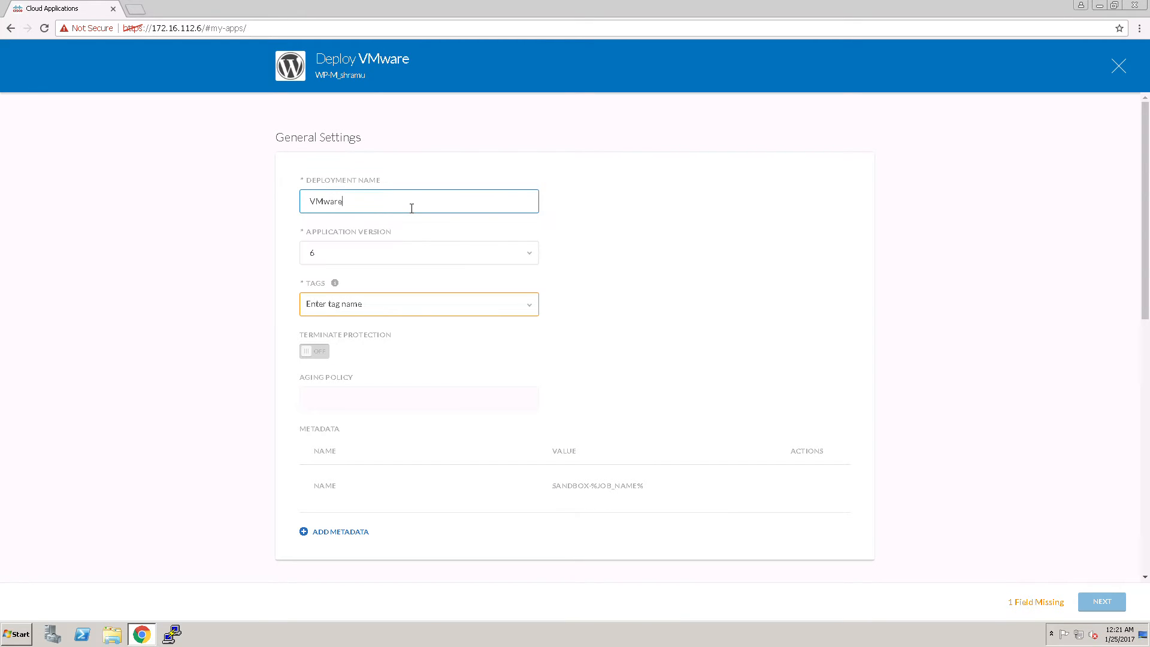
text(30-)
text(252017)
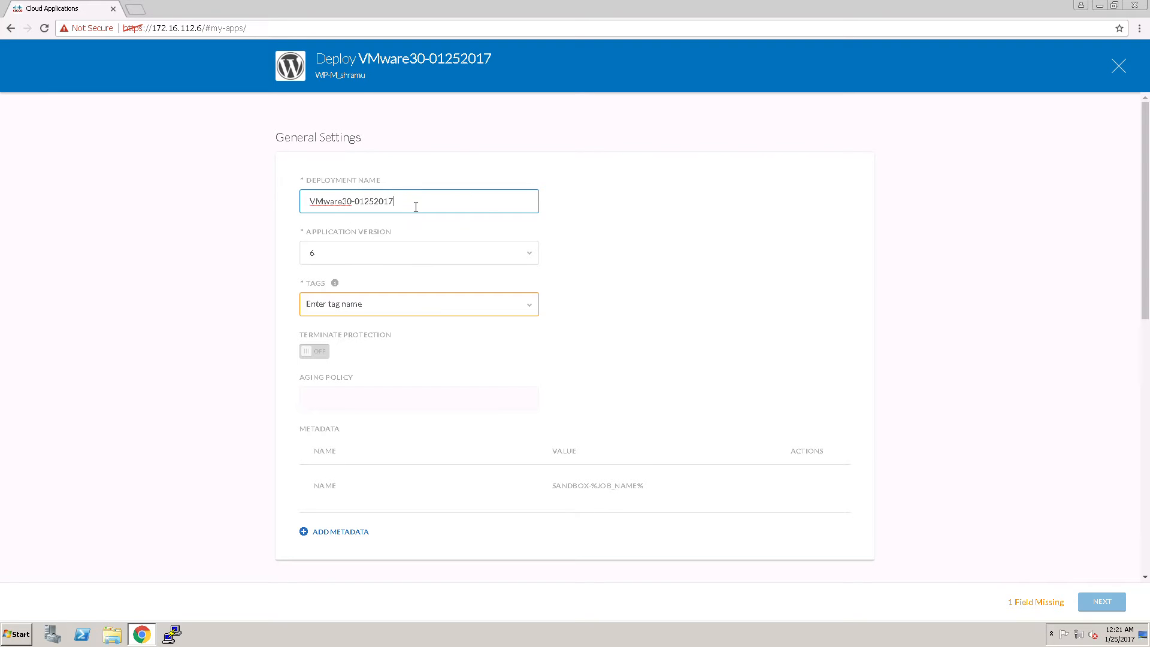
Assign the DEV tag to the deployment and continue to the cloud settings
click(404, 315)
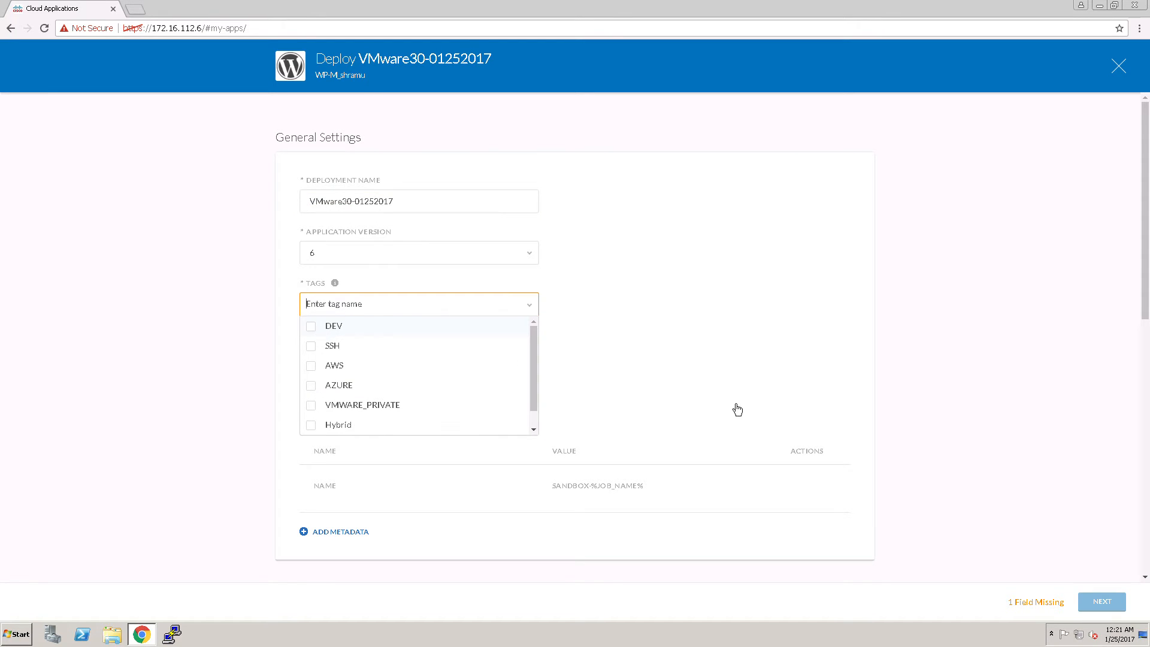
key(Return)
click(1035, 459)
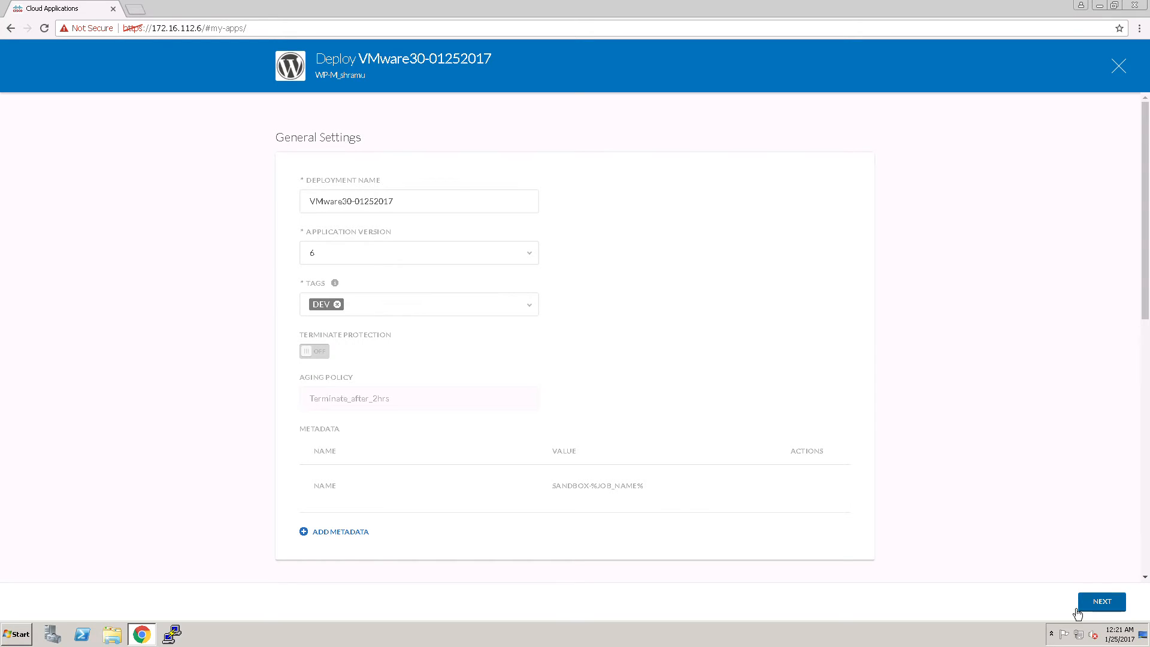
click(1102, 601)
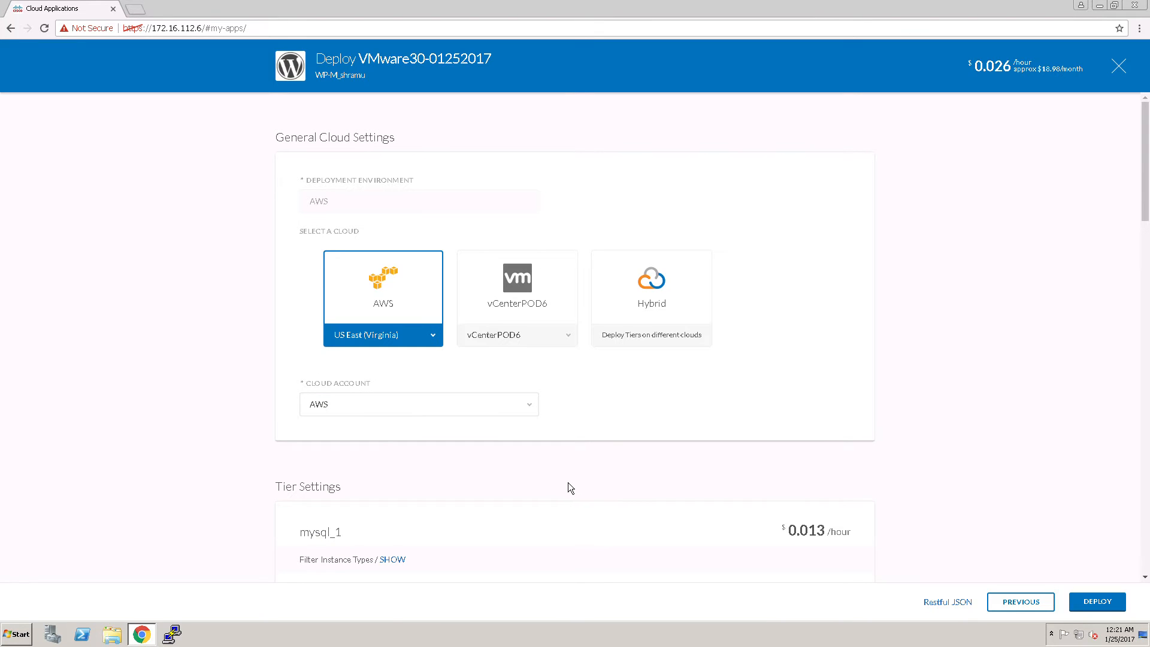
Select vCenterPOD6 as the target cloud and submit the deployment
click(996, 604)
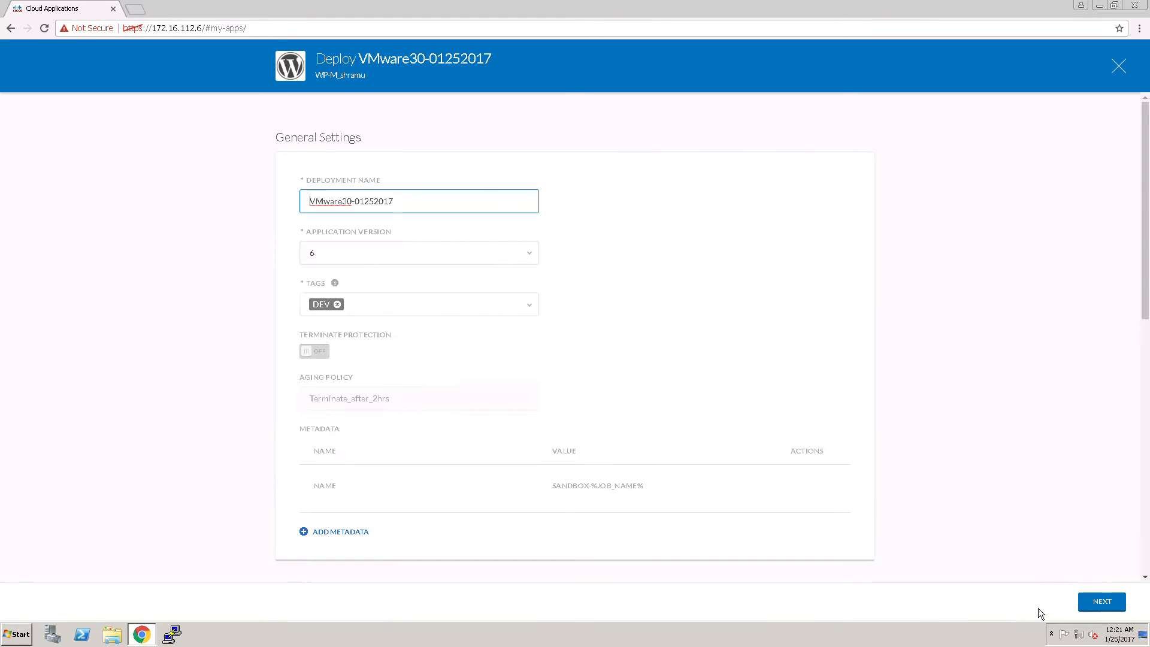
click(1083, 607)
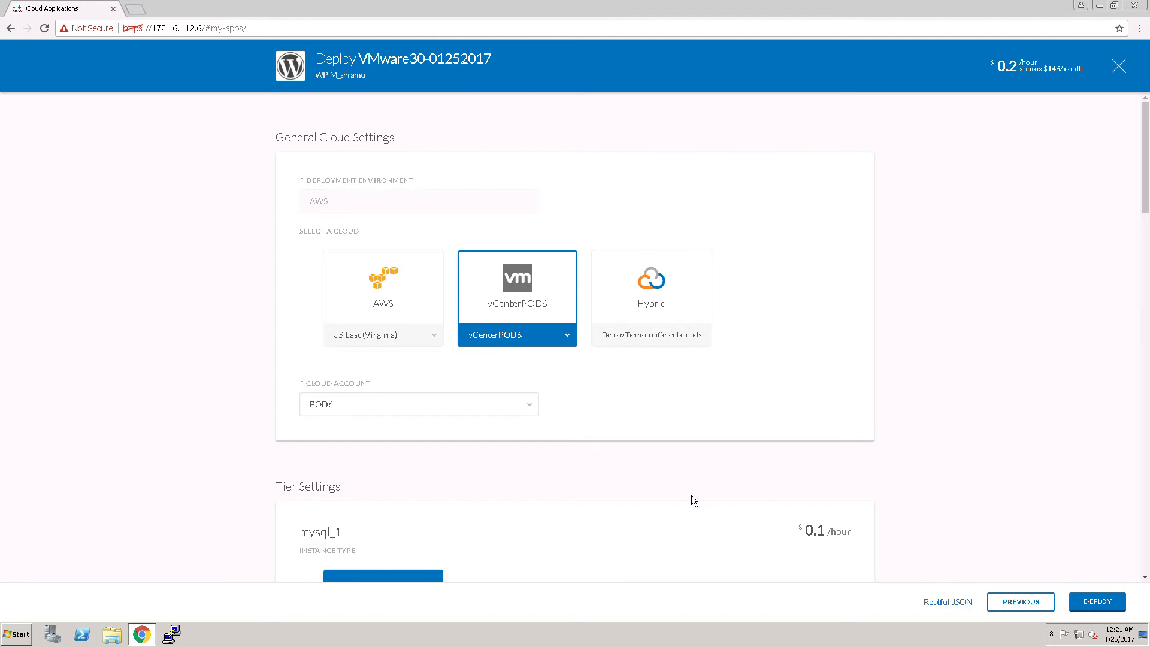
scroll(907, 509, down, 15)
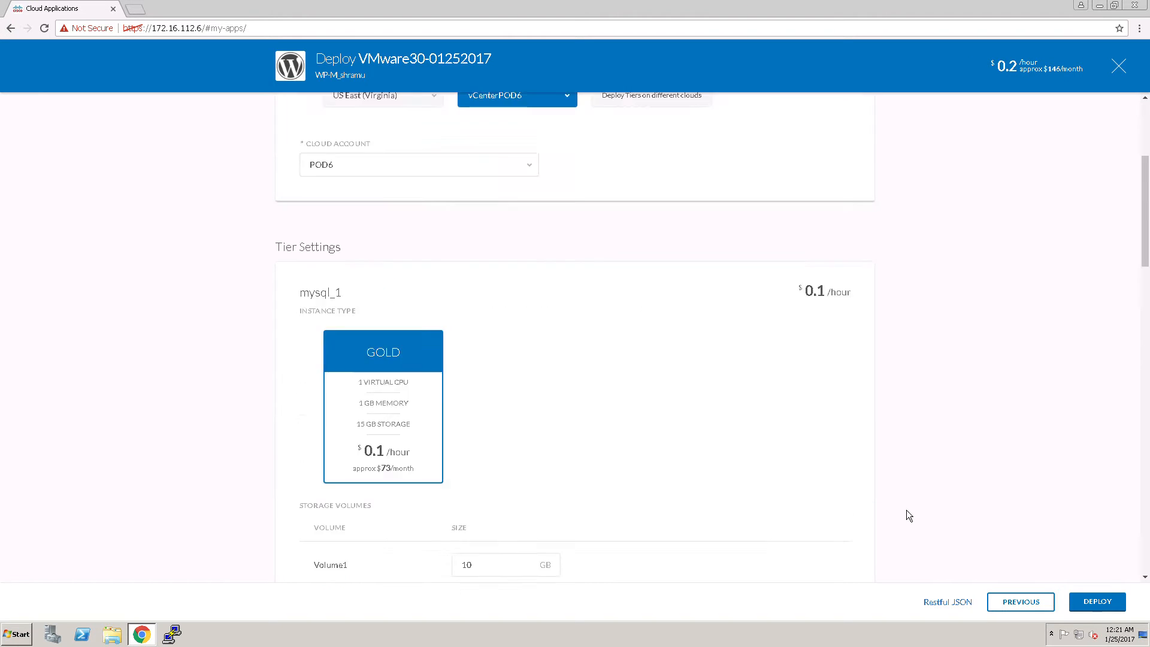
click(1096, 601)
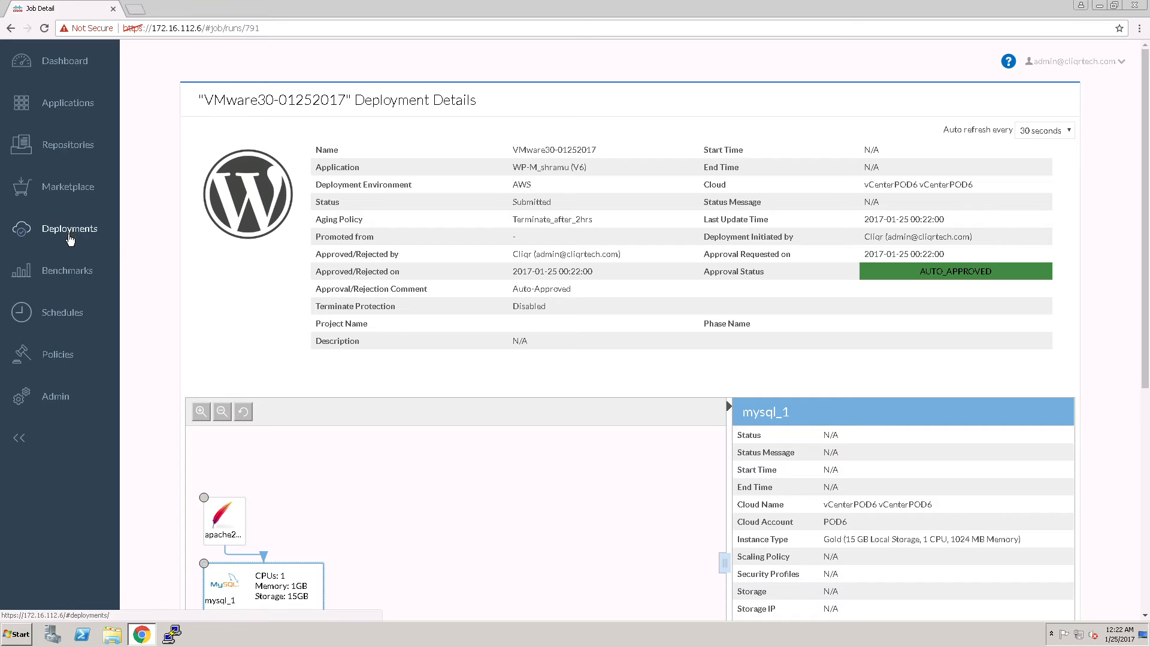
Set the deployment details to refresh automatically every 3 seconds
click(1049, 138)
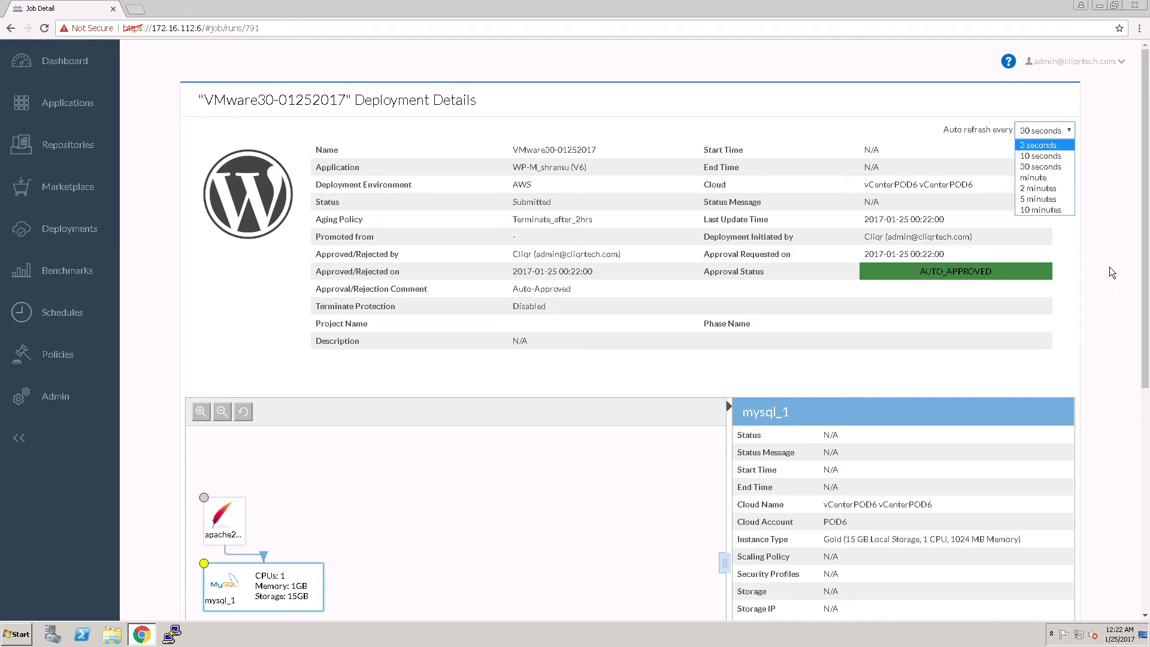
click(1045, 148)
Examine the deployment's progress and the status and node details of the Apache tier
drag(1146, 347, 1147, 404)
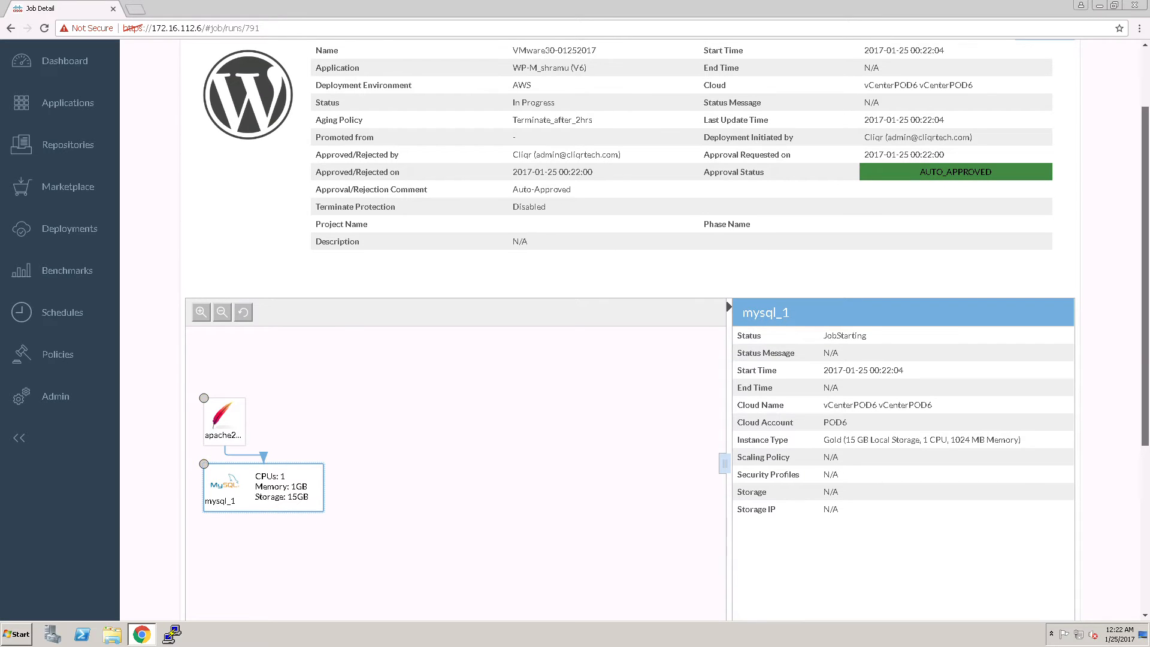
drag(1146, 404, 1147, 394)
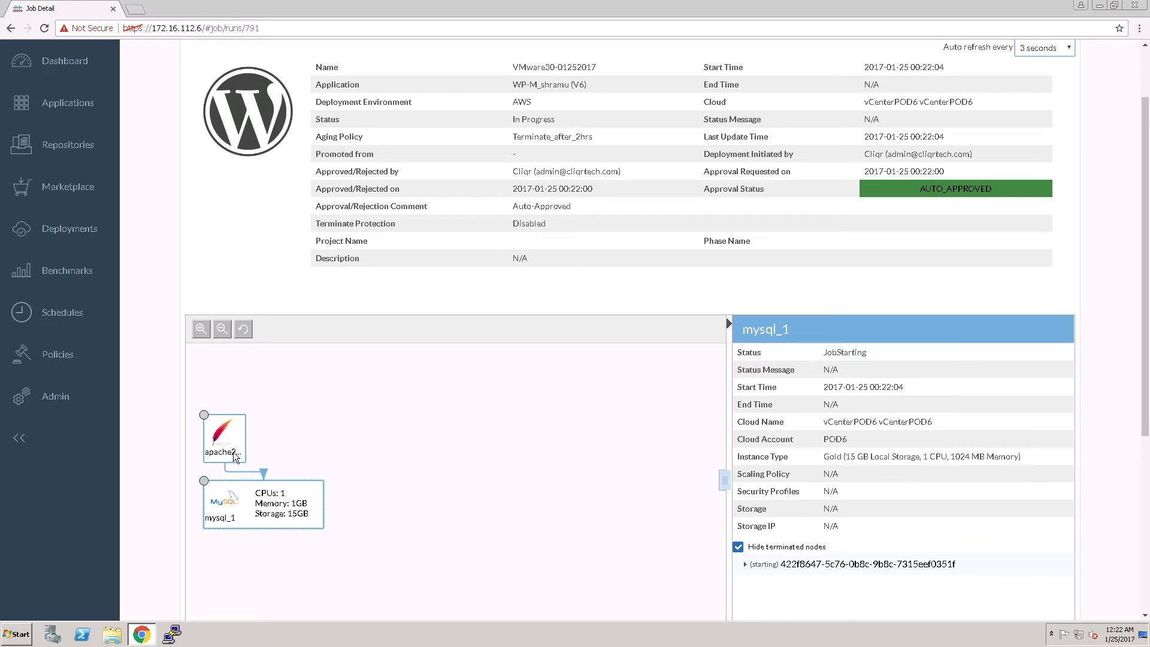
click(233, 452)
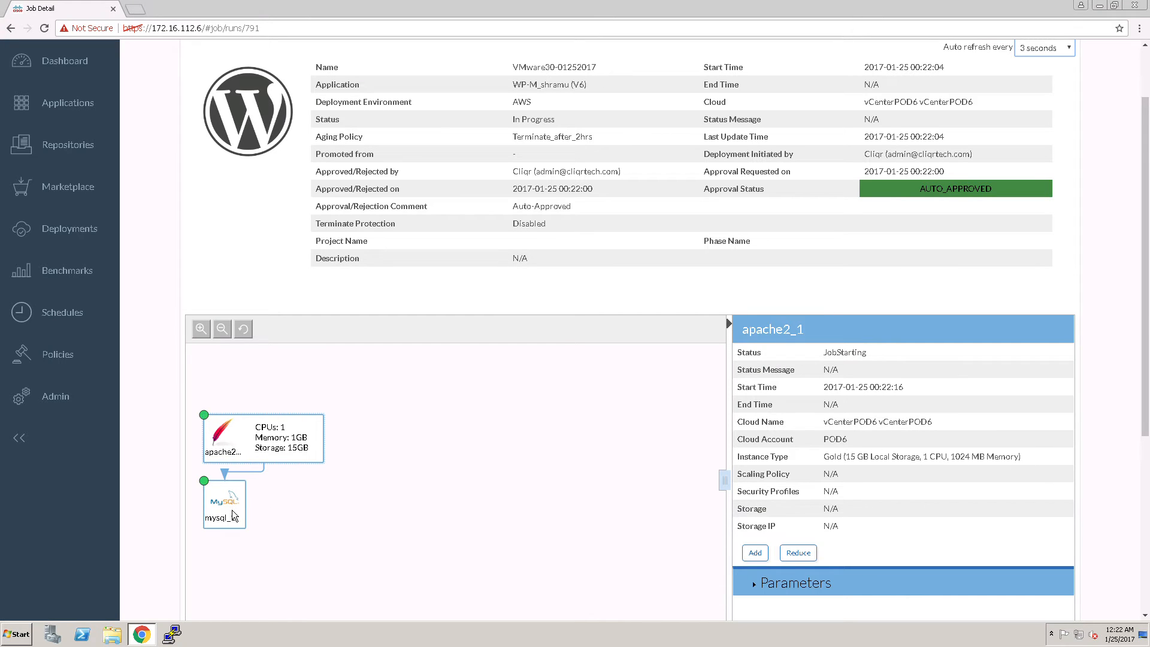
scroll(1147, 506, down, 1)
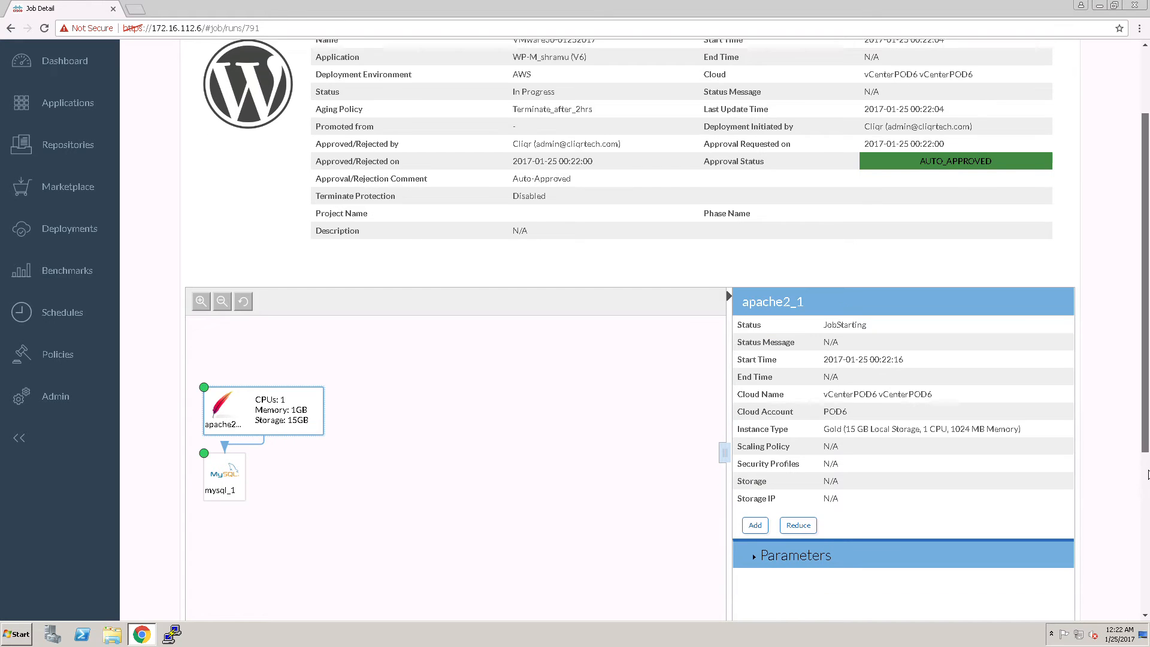
scroll(1147, 498, down, 1)
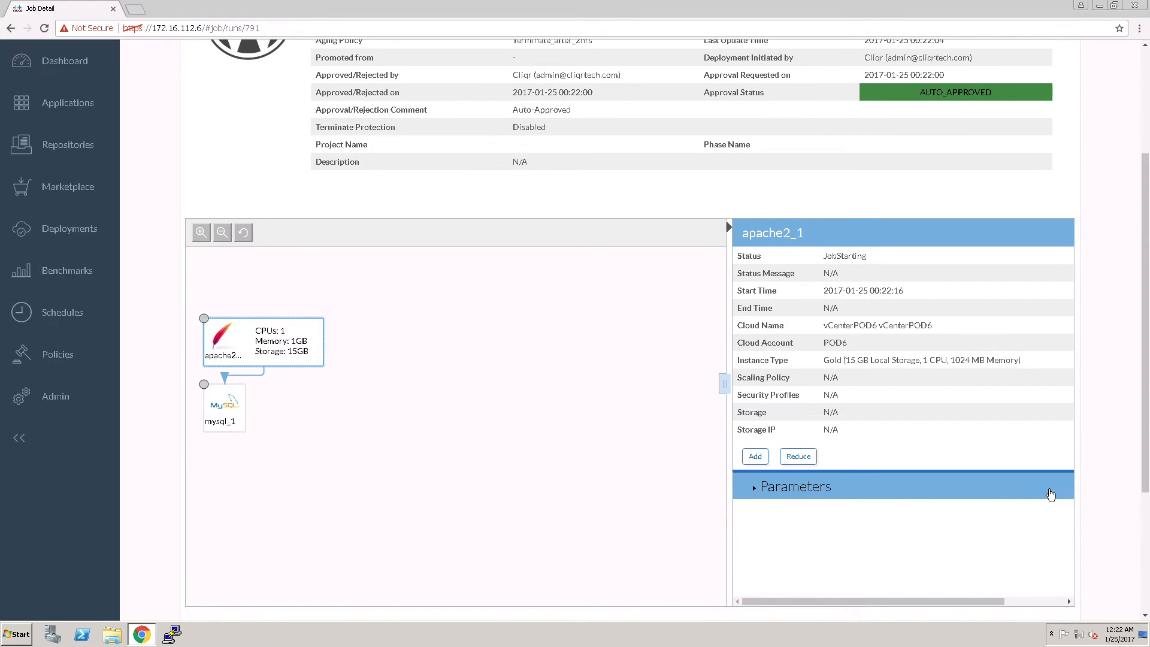
scroll(1075, 487, down, 1)
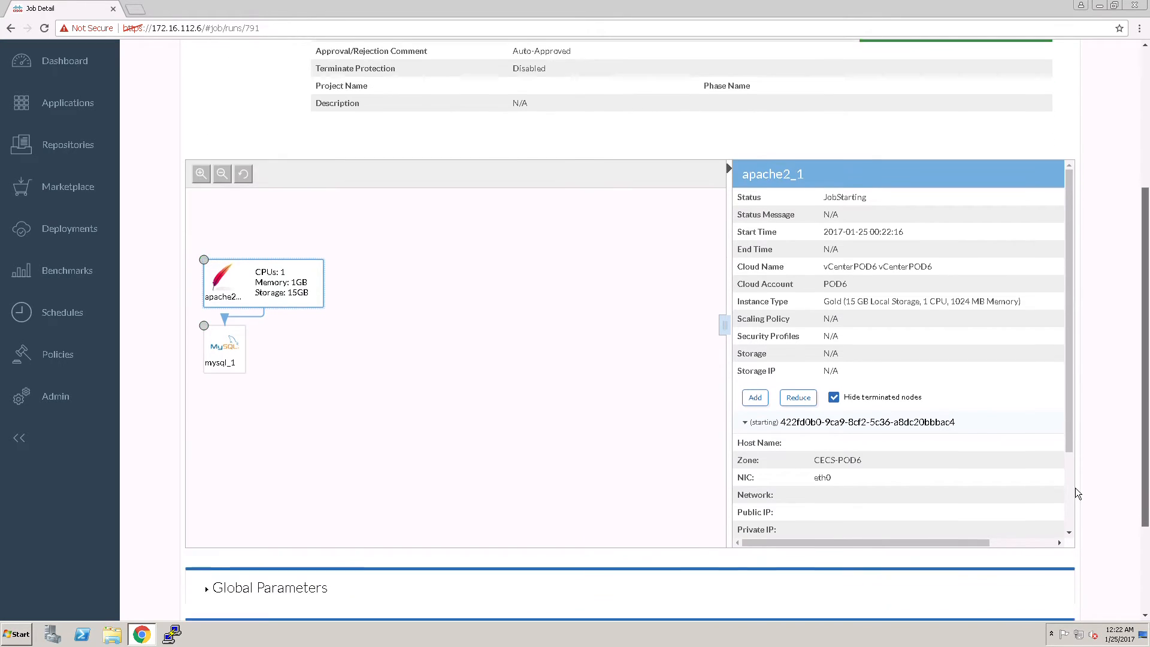
Review the remaining details of the Apache tier's node and return to the list of deployments
drag(1071, 470, 1077, 547)
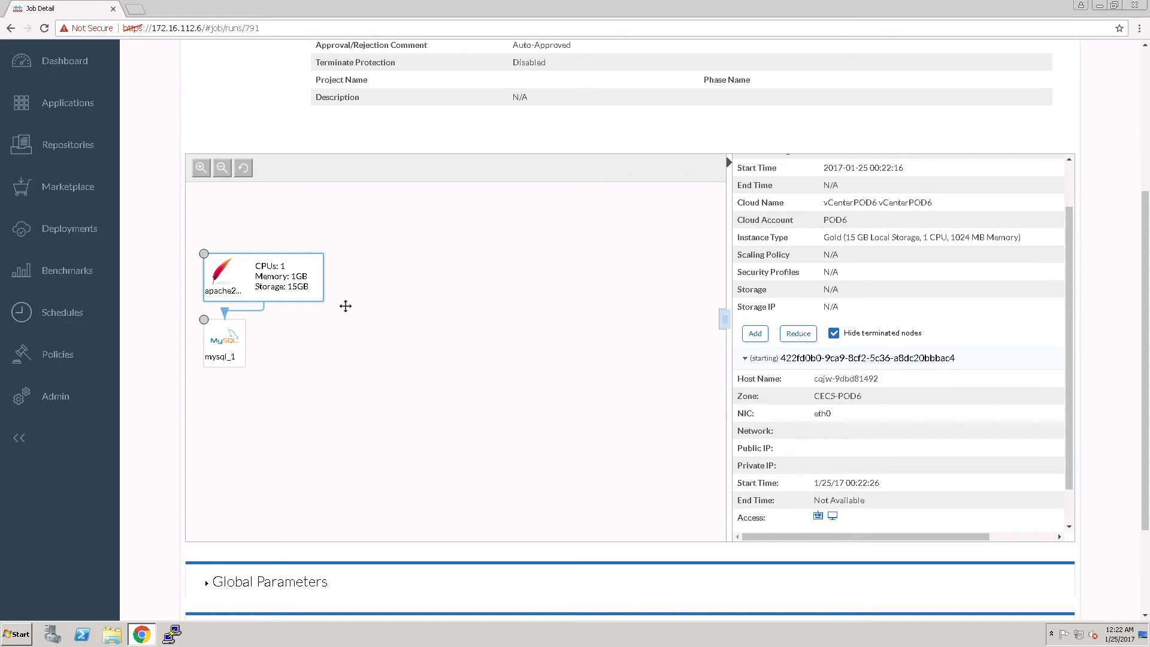
scroll(346, 305, up, 3)
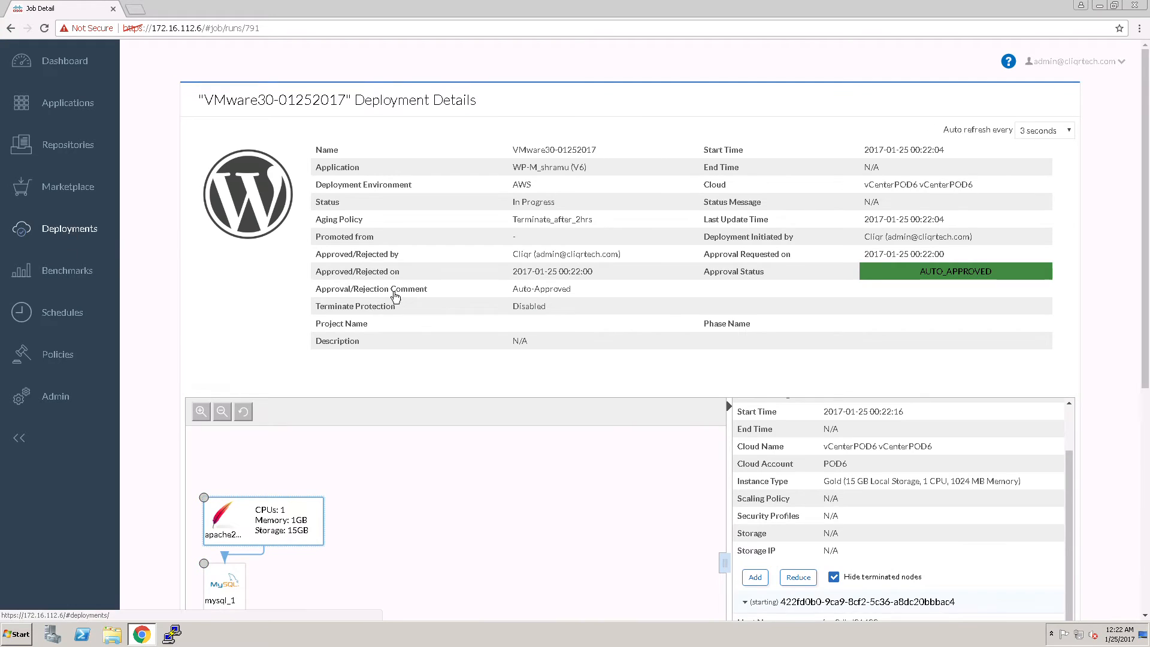
click(70, 228)
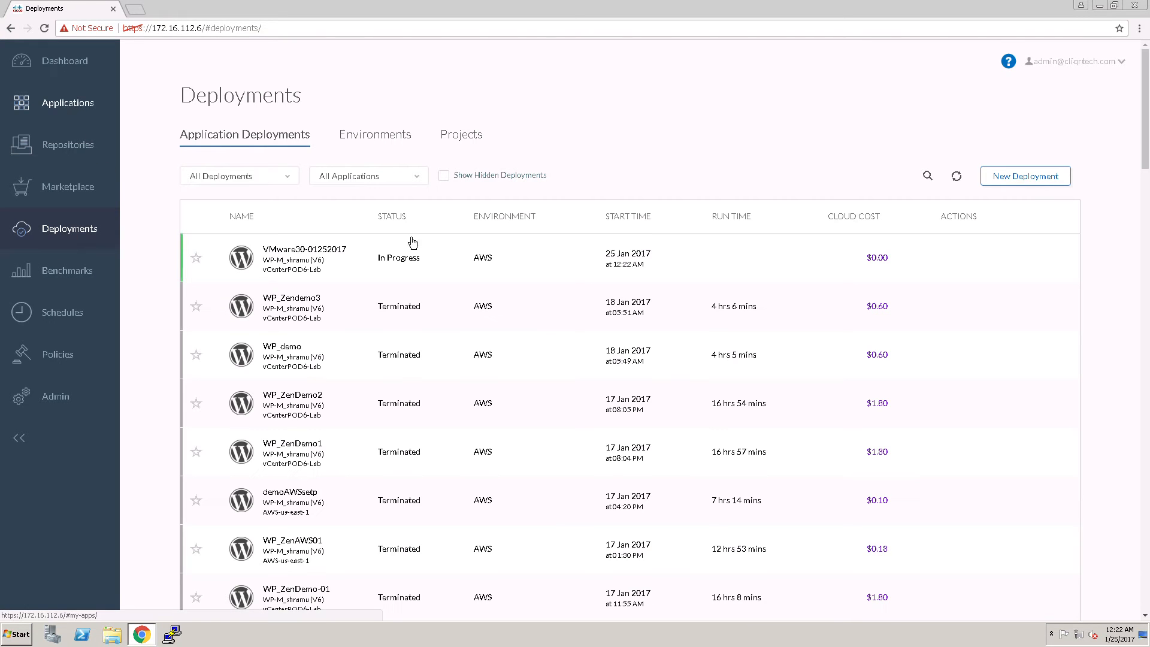
Start a new deployment of the WP-M_shramu application from the application profiles
click(70, 105)
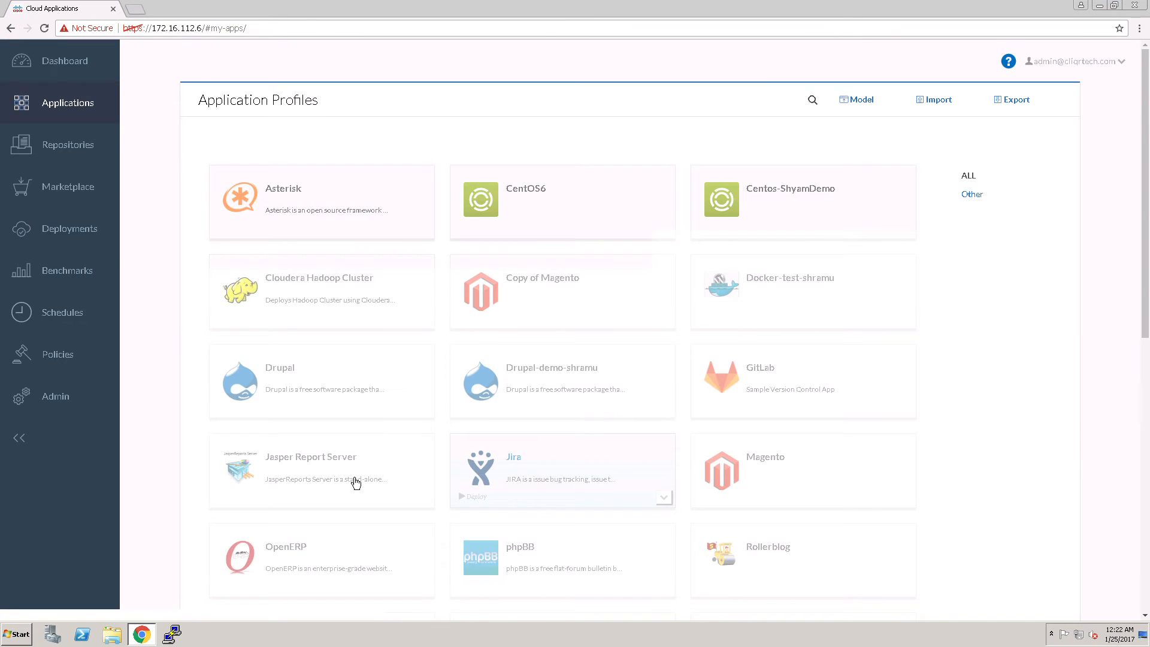
scroll(354, 477, down, 15)
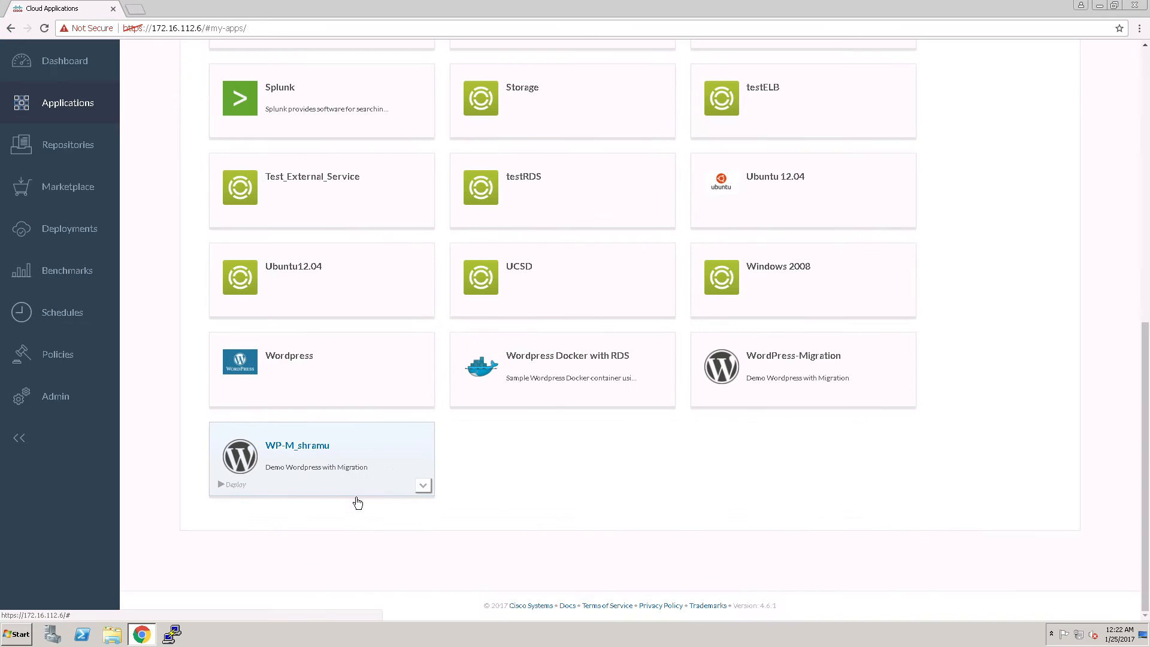
click(322, 449)
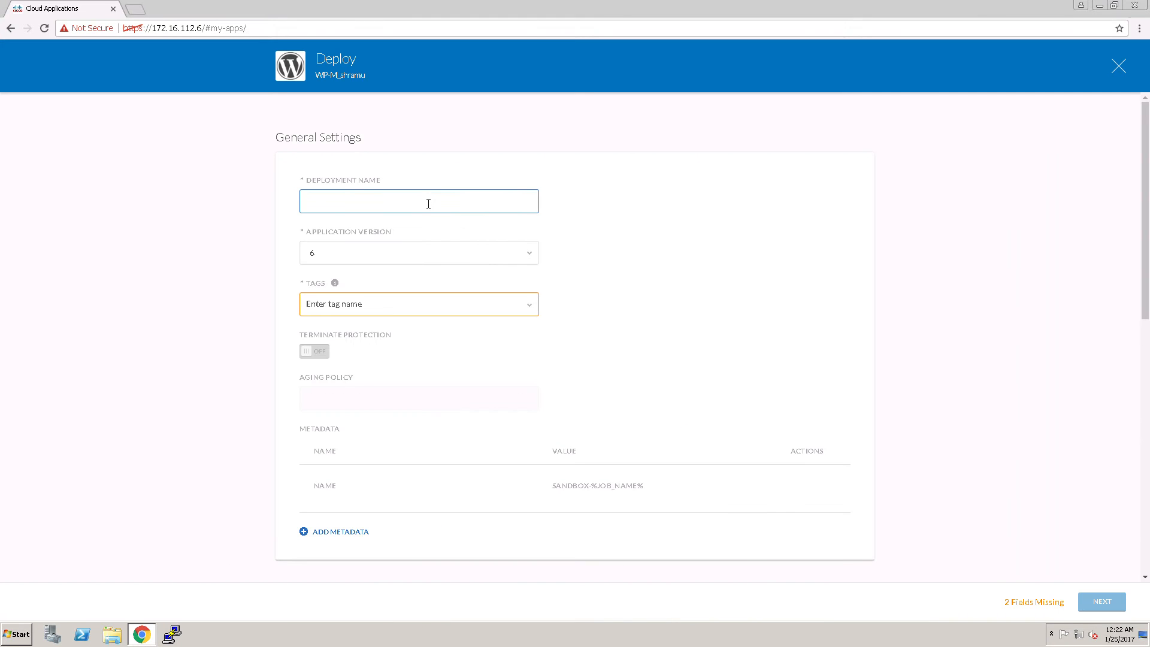
click(428, 203)
text(AWS30-)
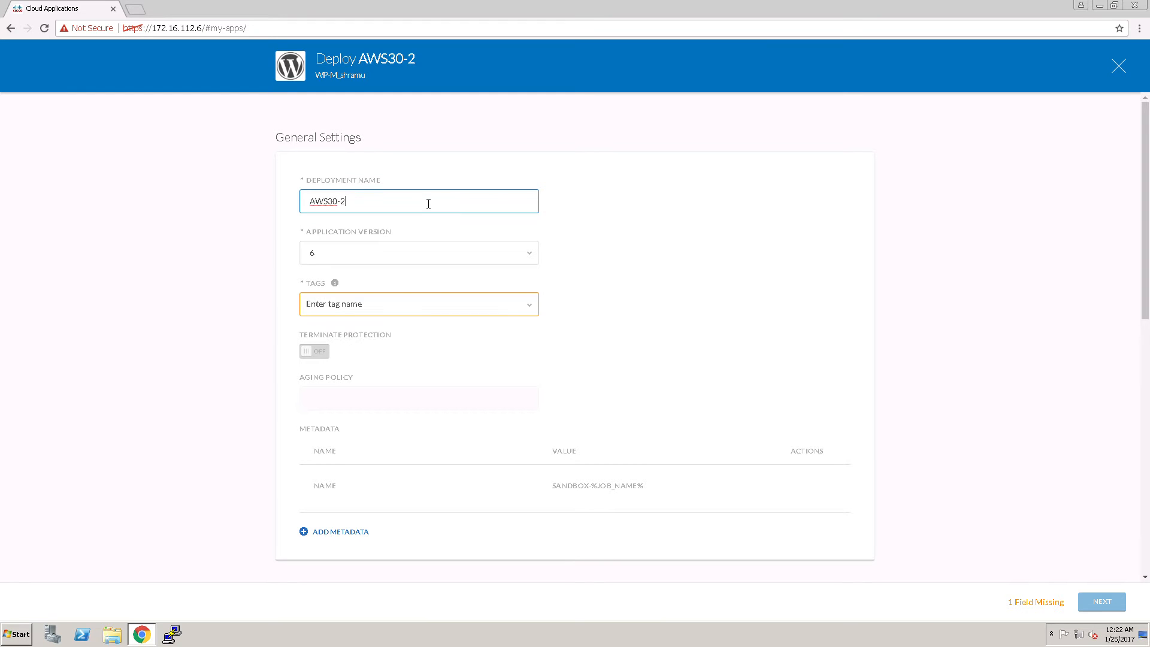
text(2)
key(BackSpace)
text(01252017)
click(368, 310)
click(334, 326)
click(1047, 403)
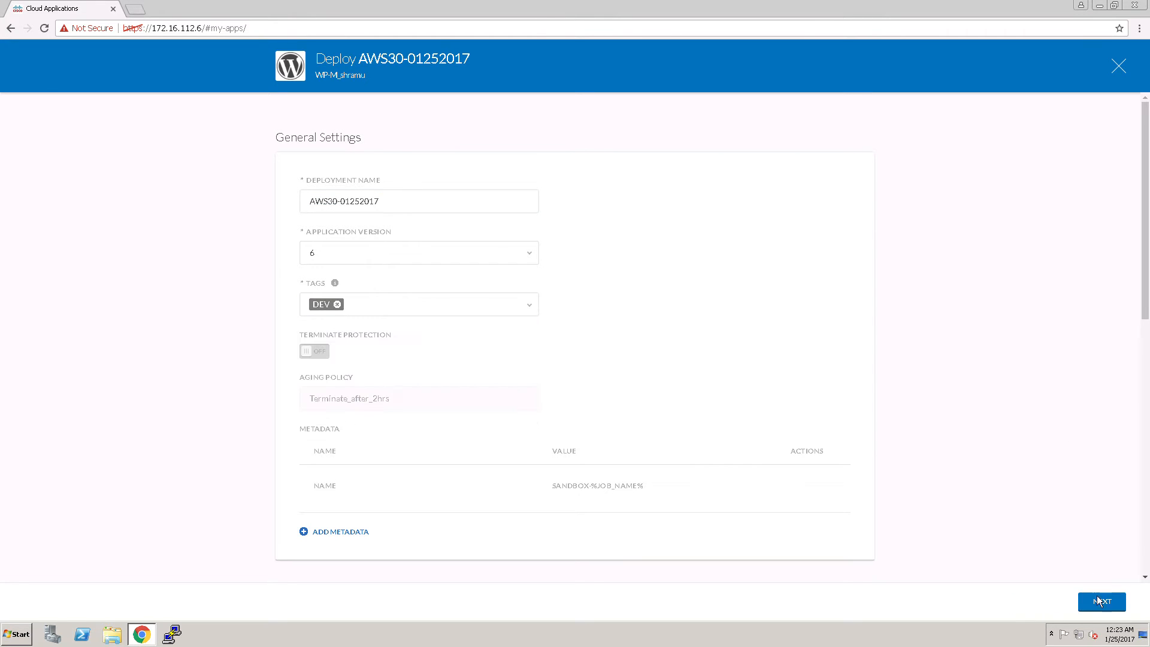
click(1101, 601)
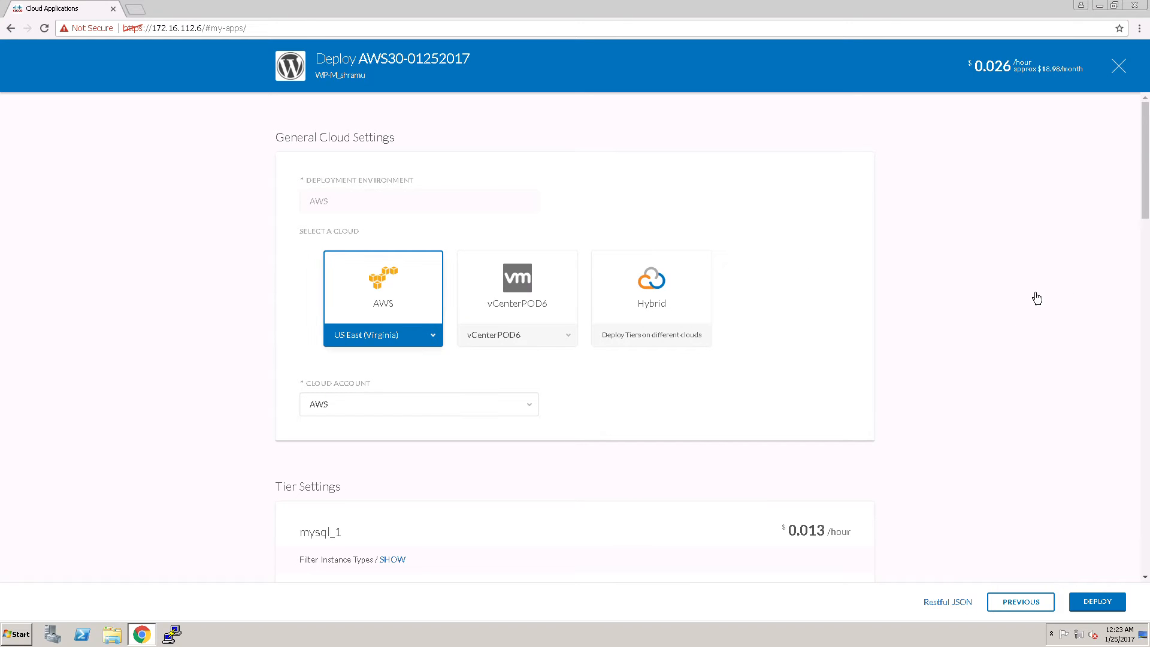
Review the mysql_1 and apache2_1 tier settings for the AWS US East (Virginia) cloud and submit the deployment
scroll(452, 406, down, 4)
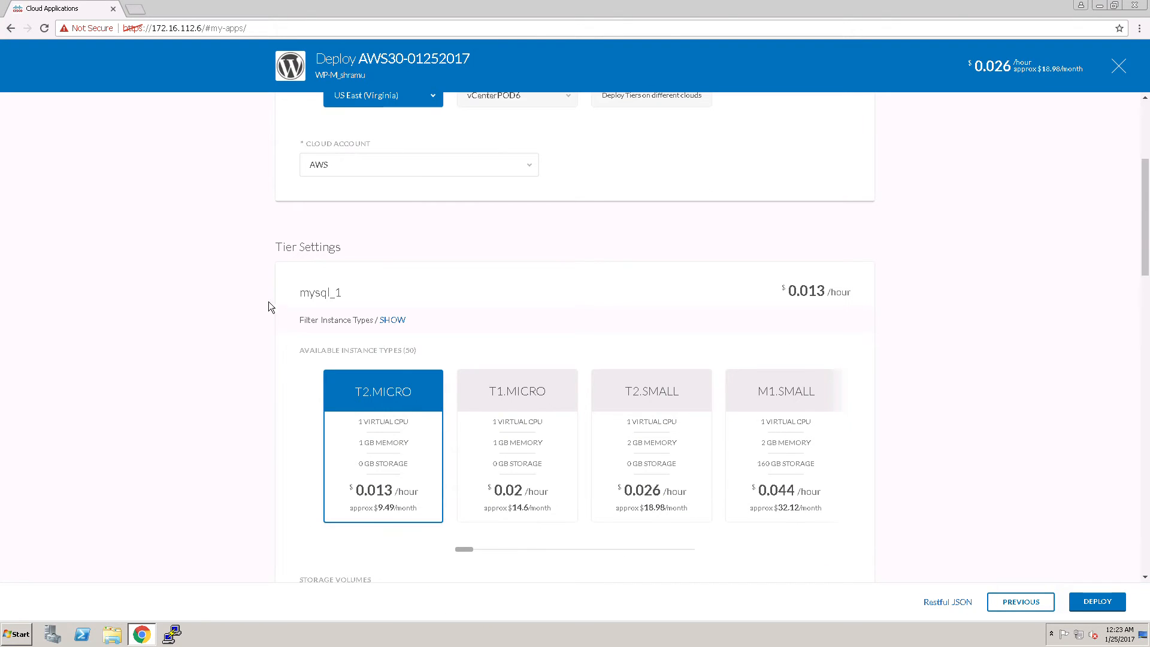
scroll(360, 328, down, 7)
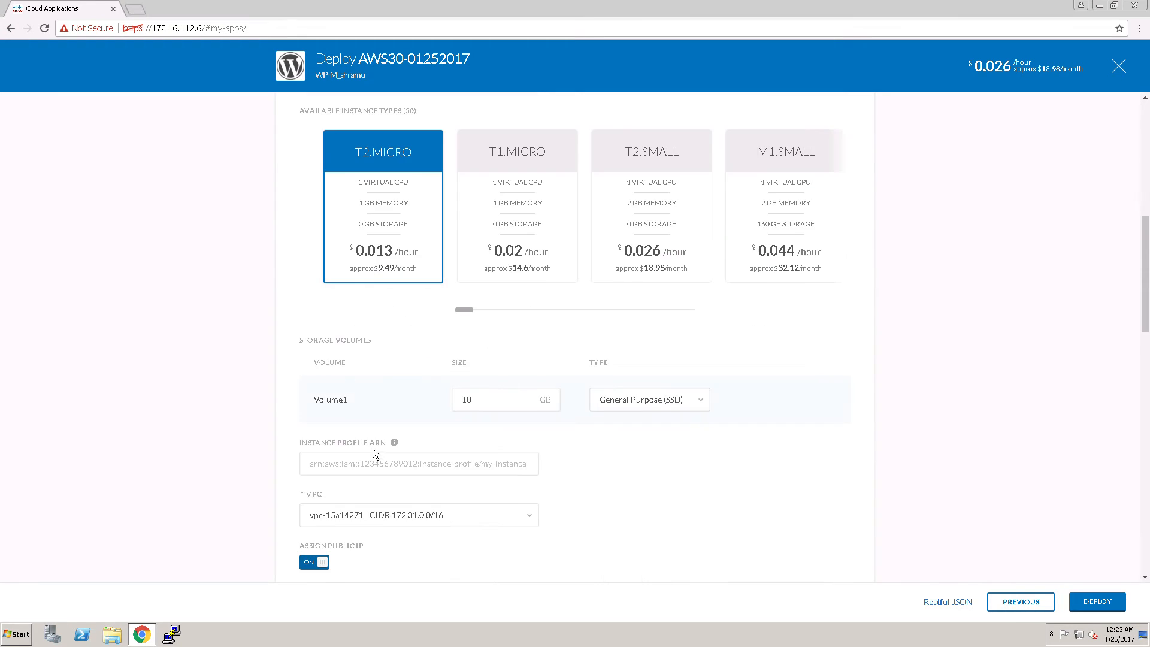
scroll(396, 425, down, 3)
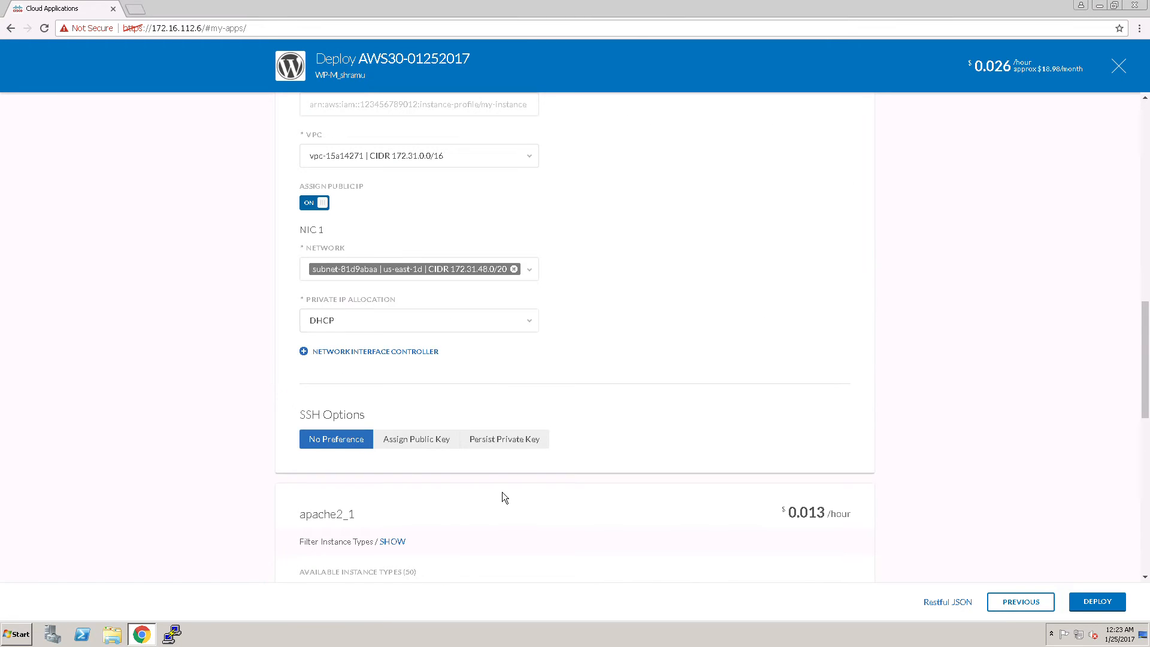
scroll(398, 470, down, 6)
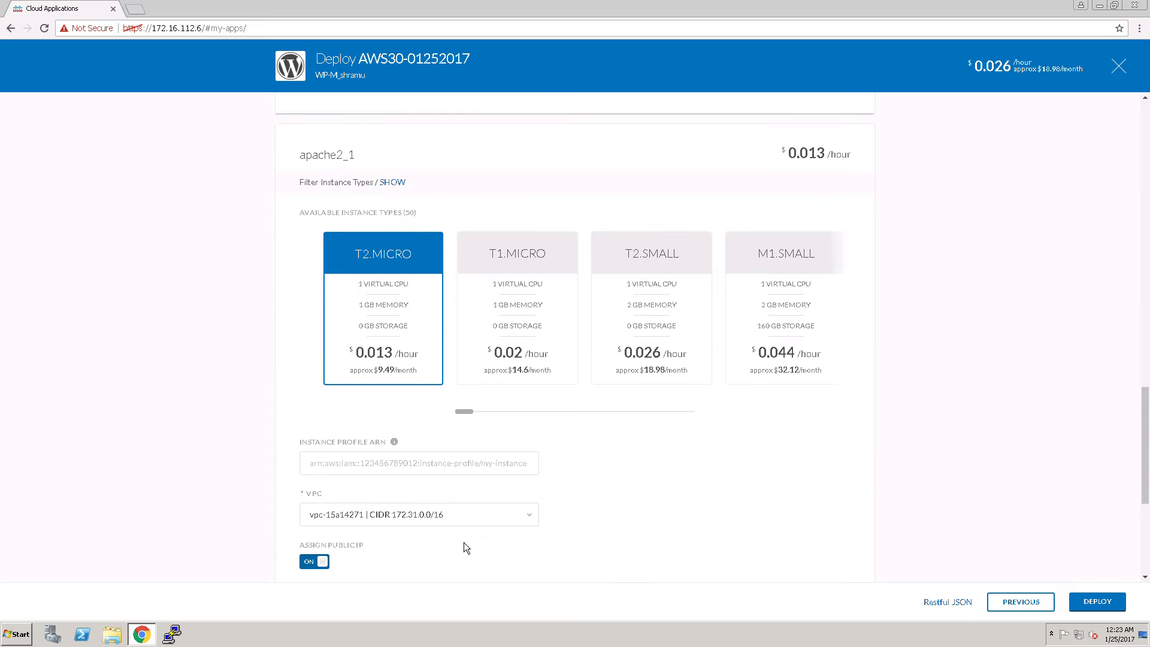
scroll(466, 547, down, 5)
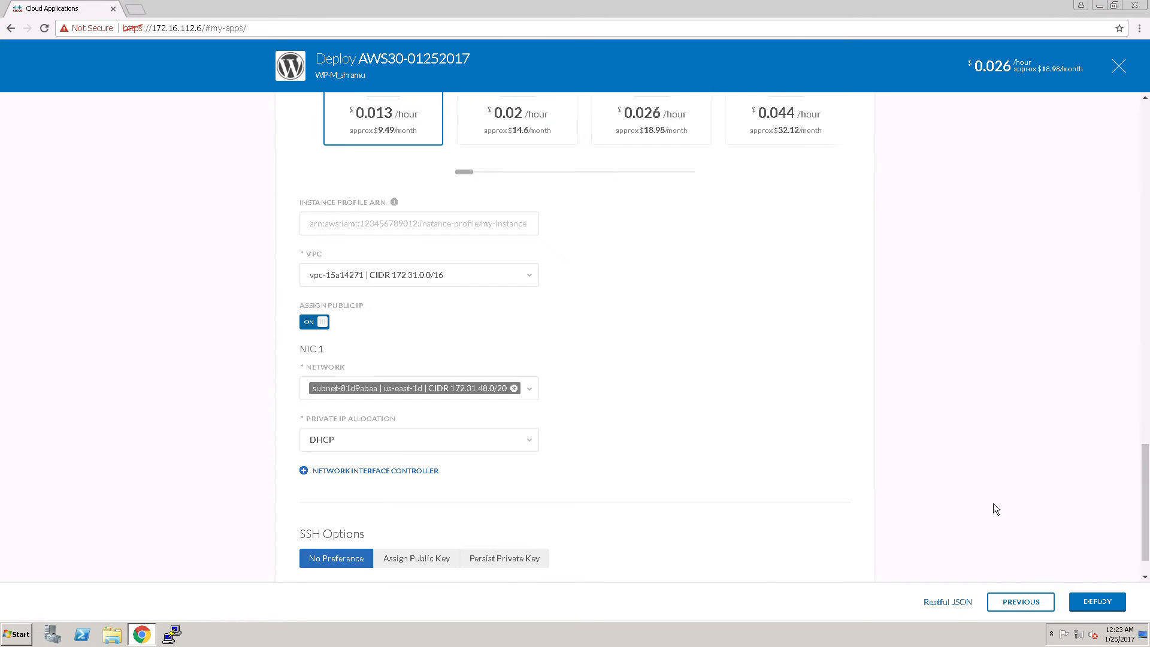
click(1100, 603)
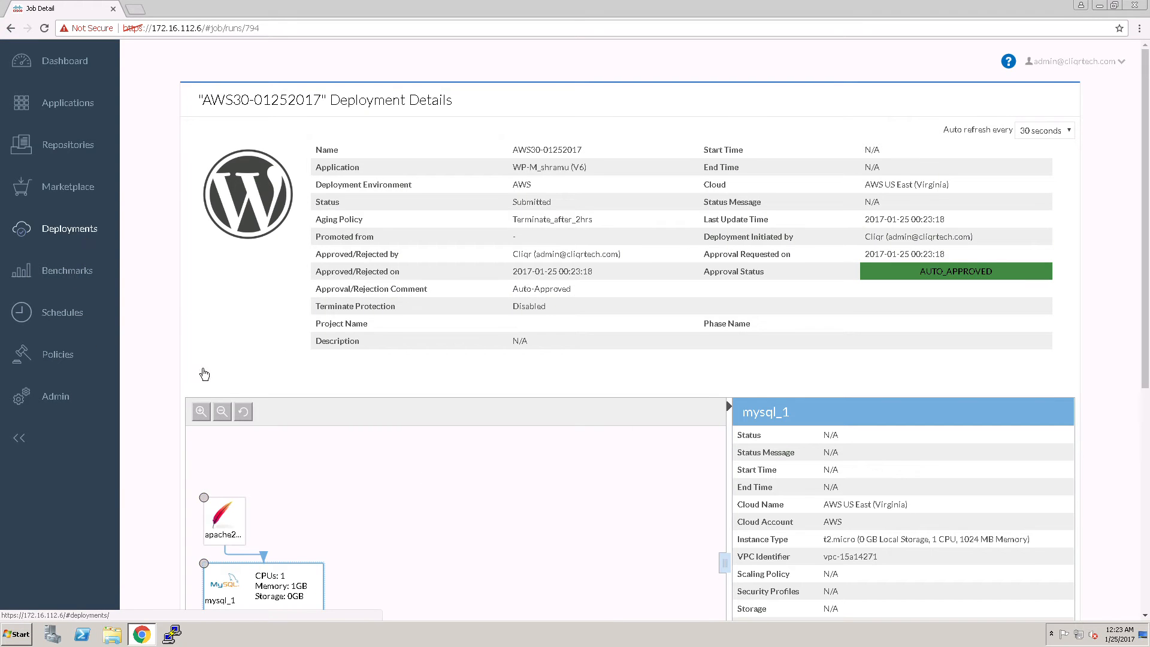
click(204, 374)
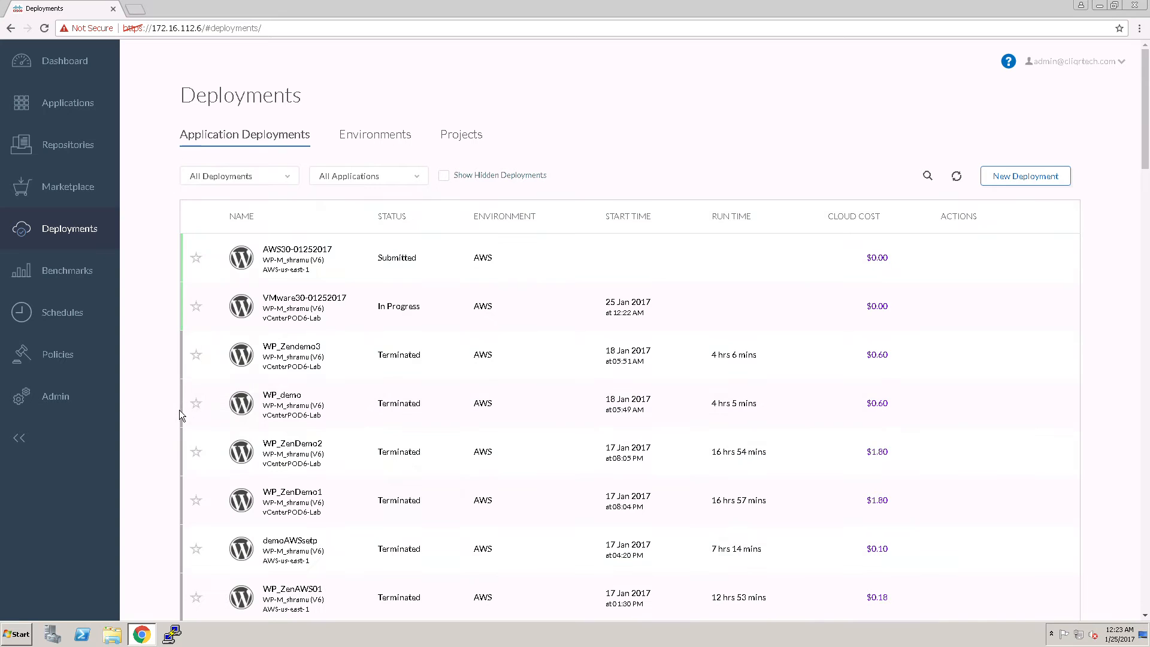
mouse_move(294, 258)
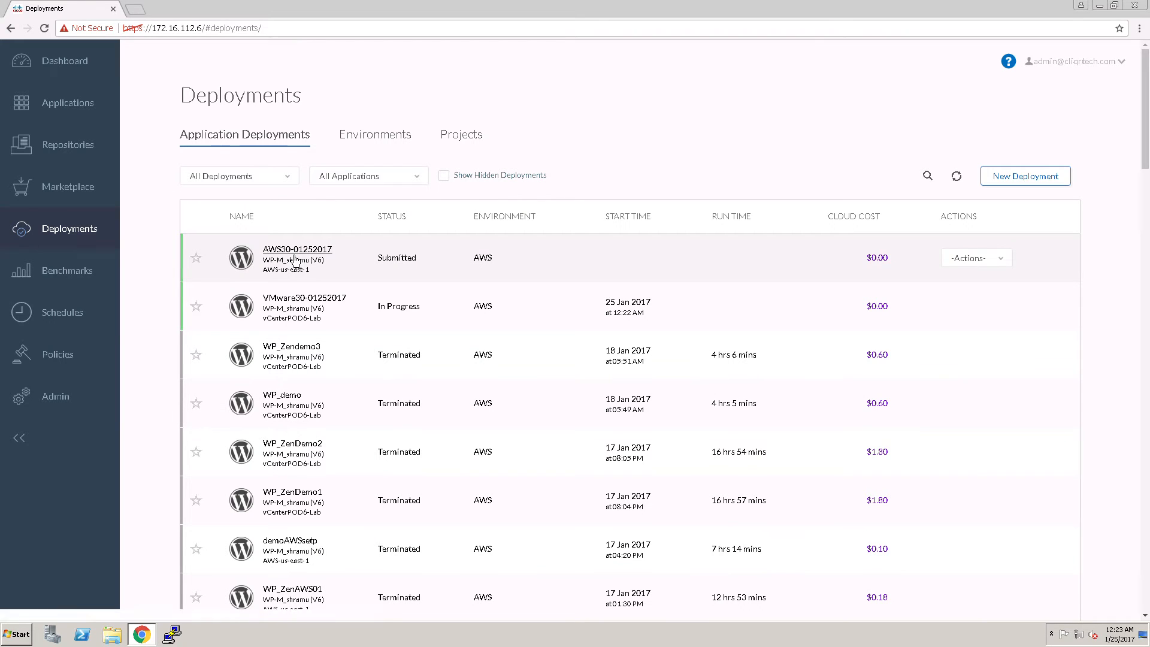
click(331, 270)
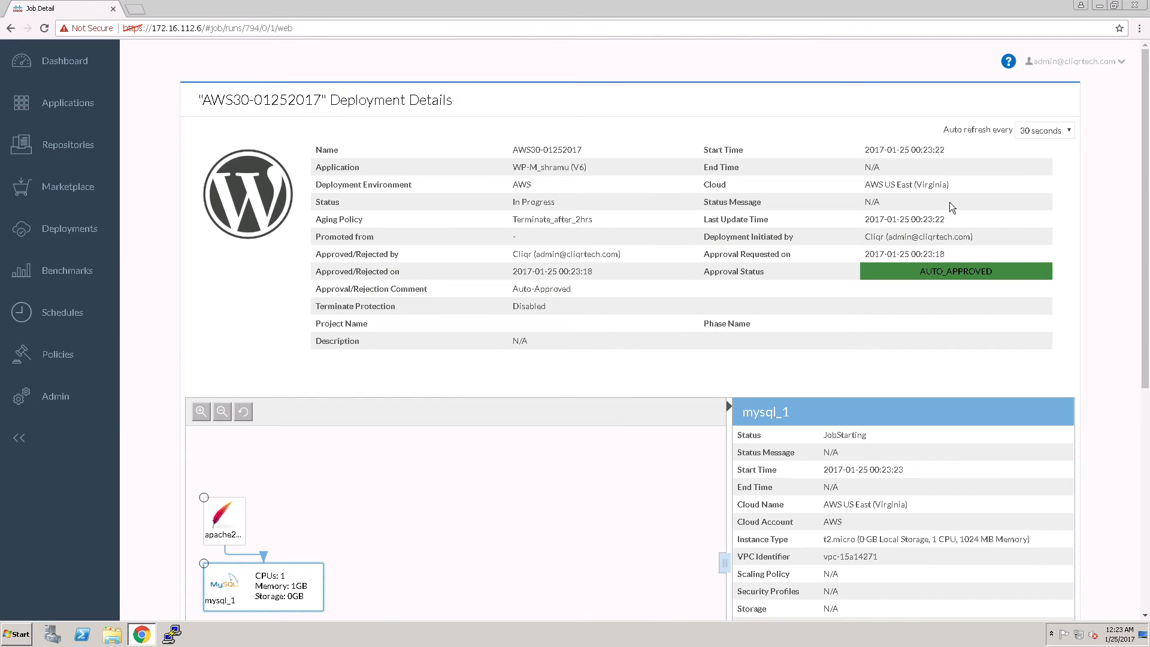
click(1044, 130)
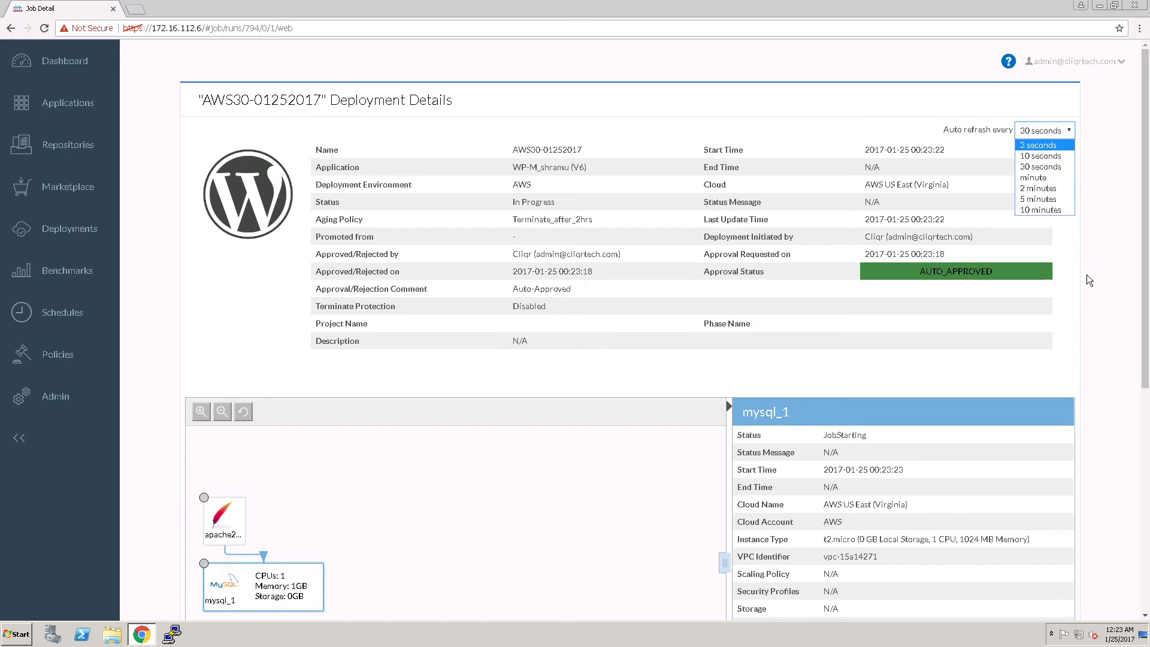
click(1041, 153)
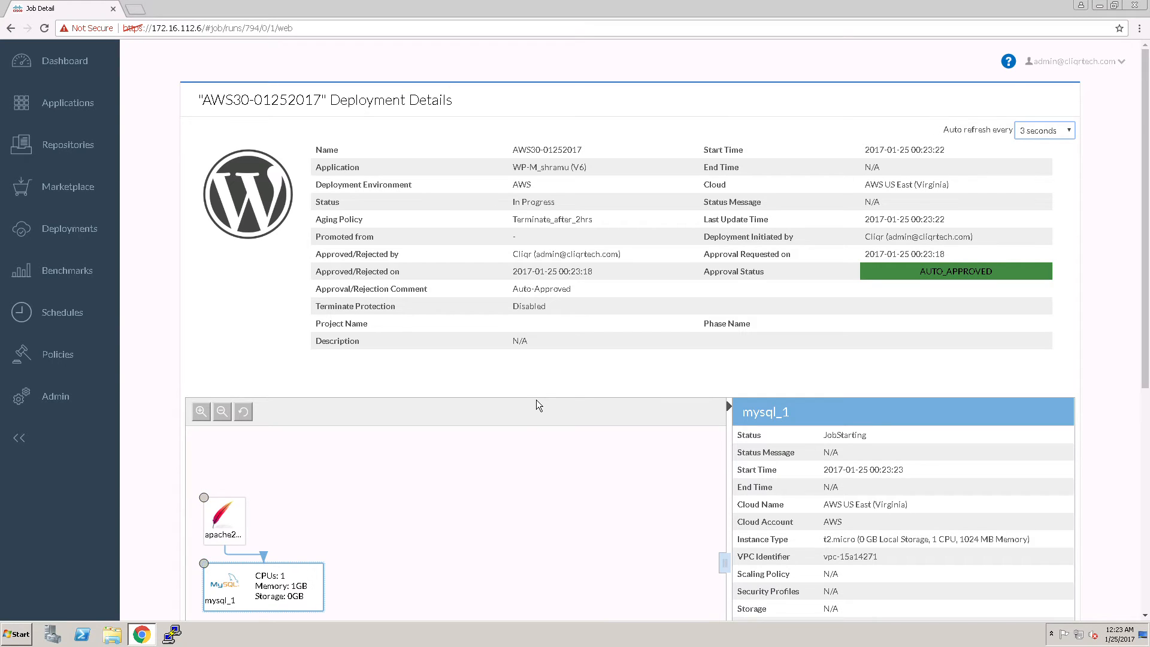
click(64, 244)
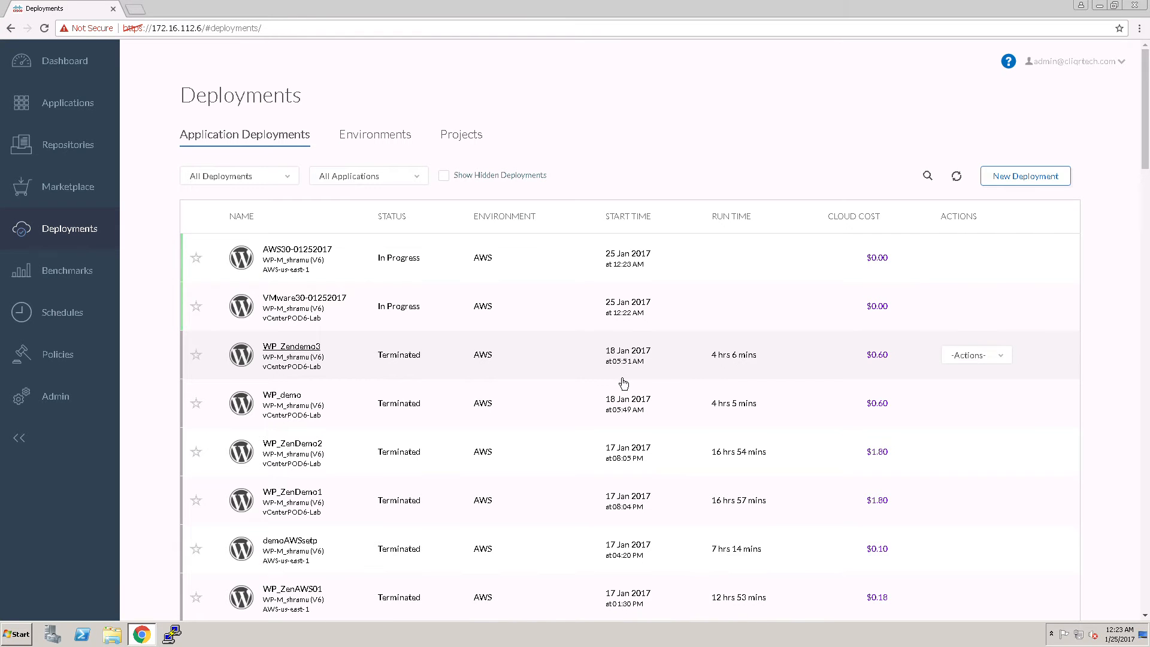
click(328, 302)
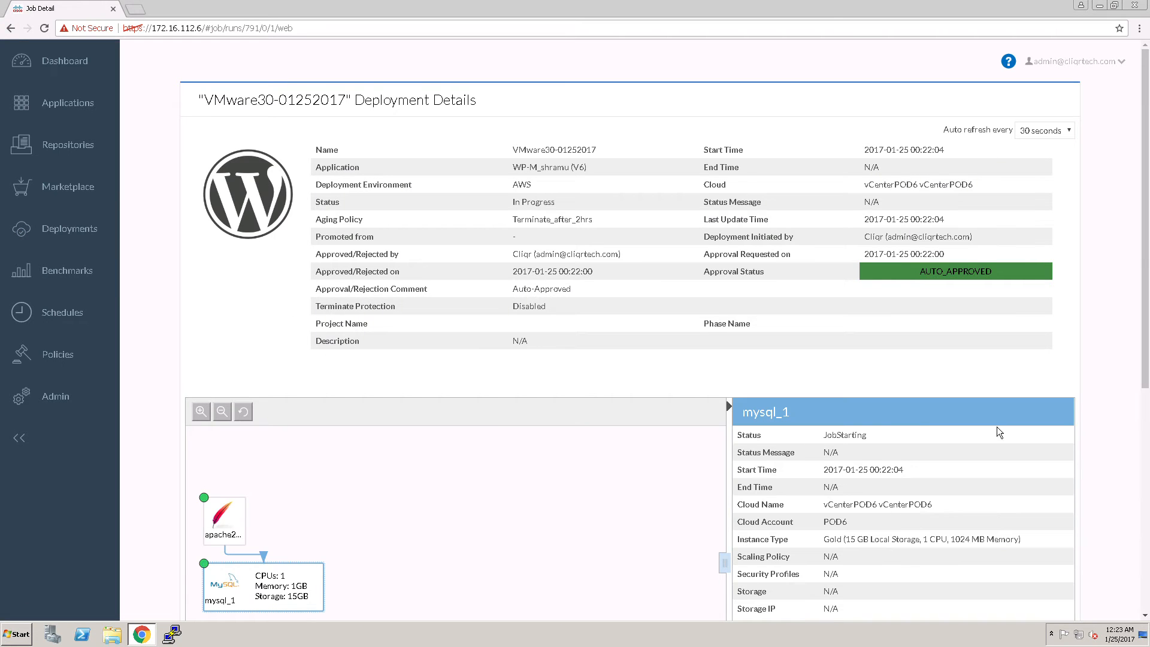
click(1060, 135)
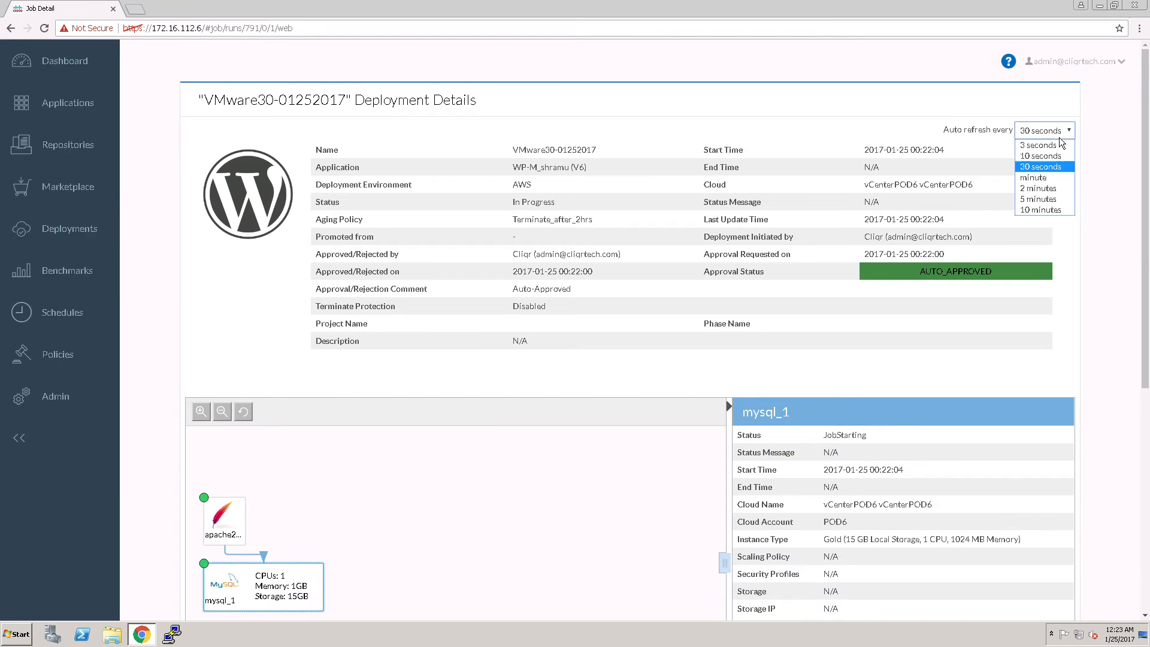
click(1045, 144)
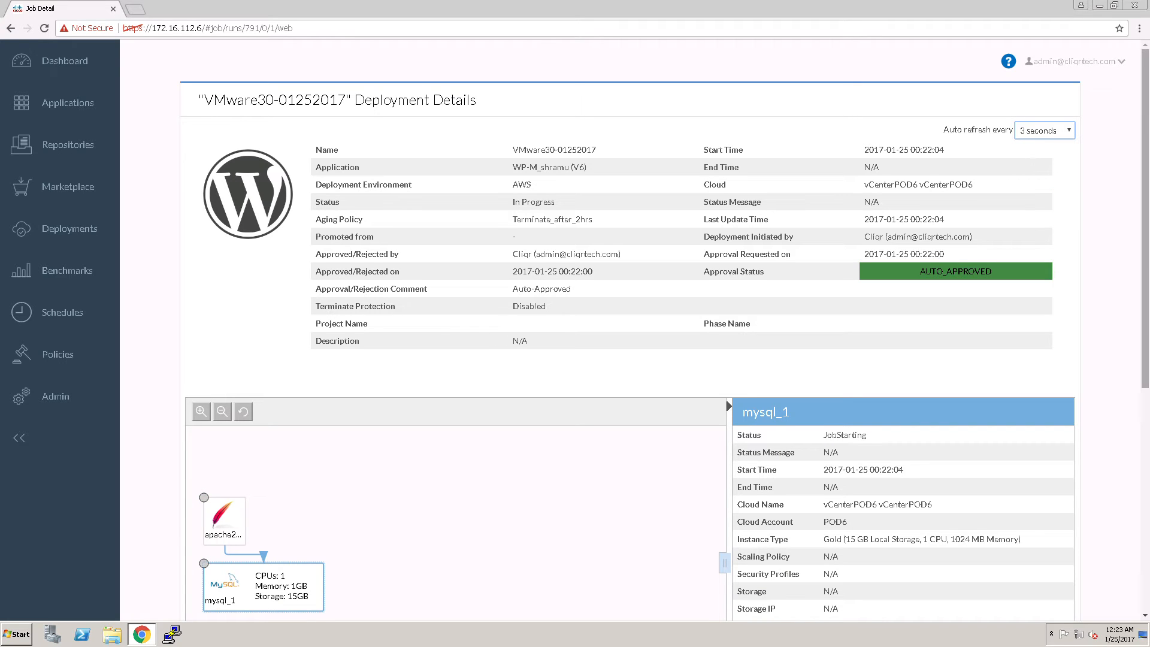
Expand the node of the VMware deployment's mysql_1 tier and examine its host, IP address and task details
scroll(817, 386, down, 4)
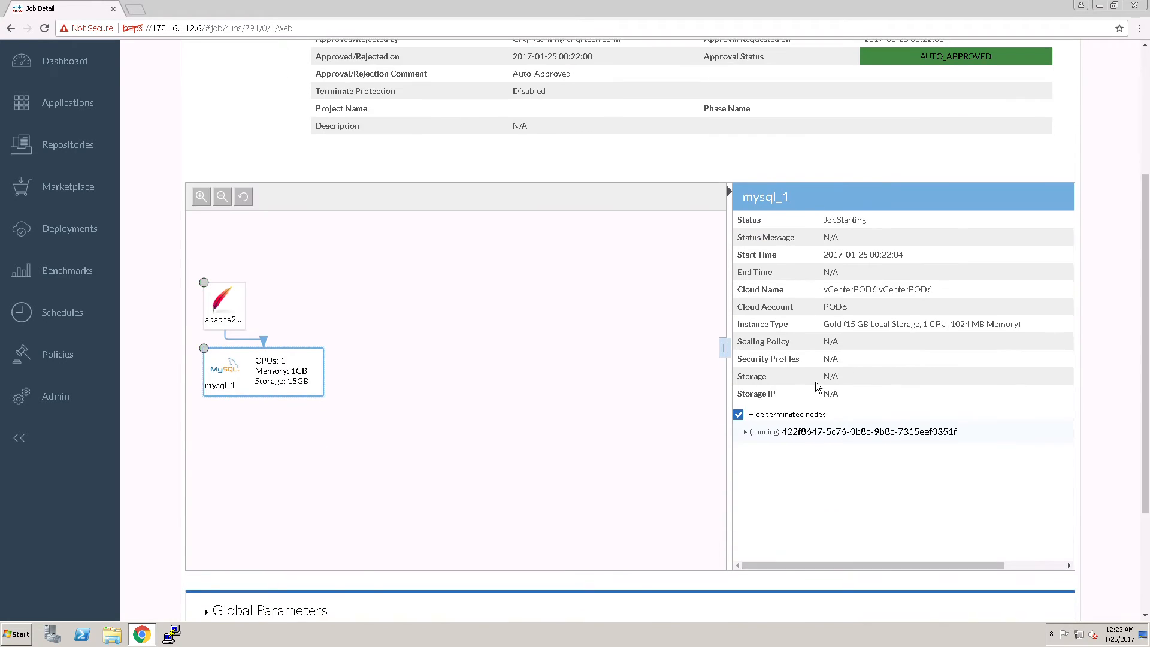
click(747, 434)
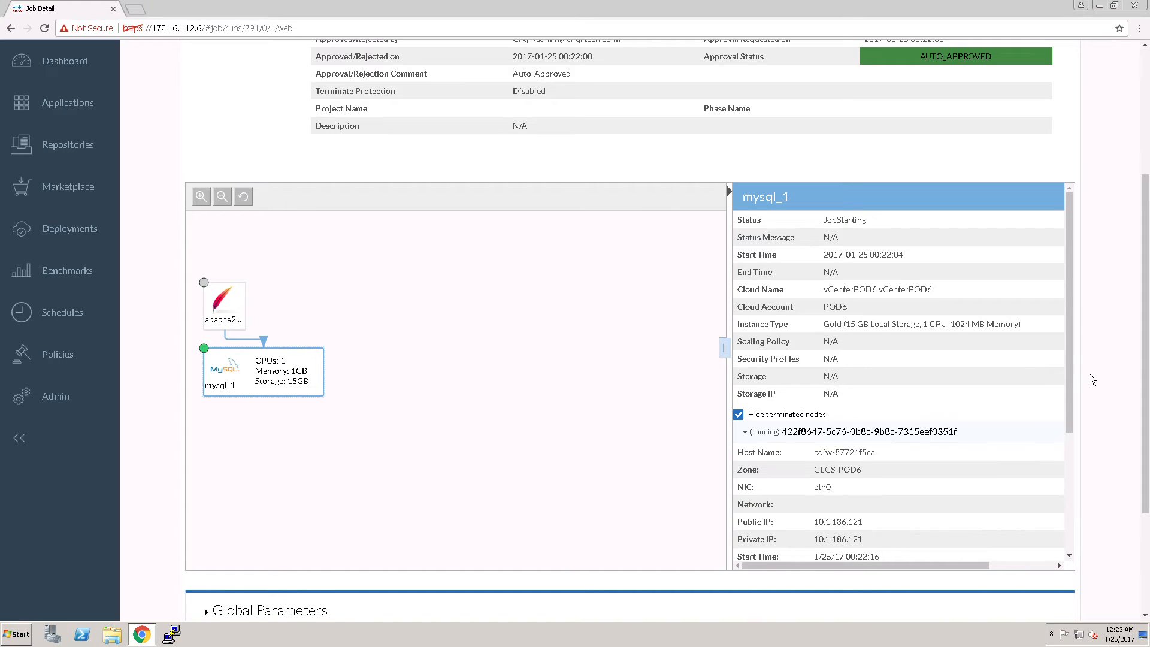
drag(1069, 382, 1066, 567)
drag(985, 565, 1082, 578)
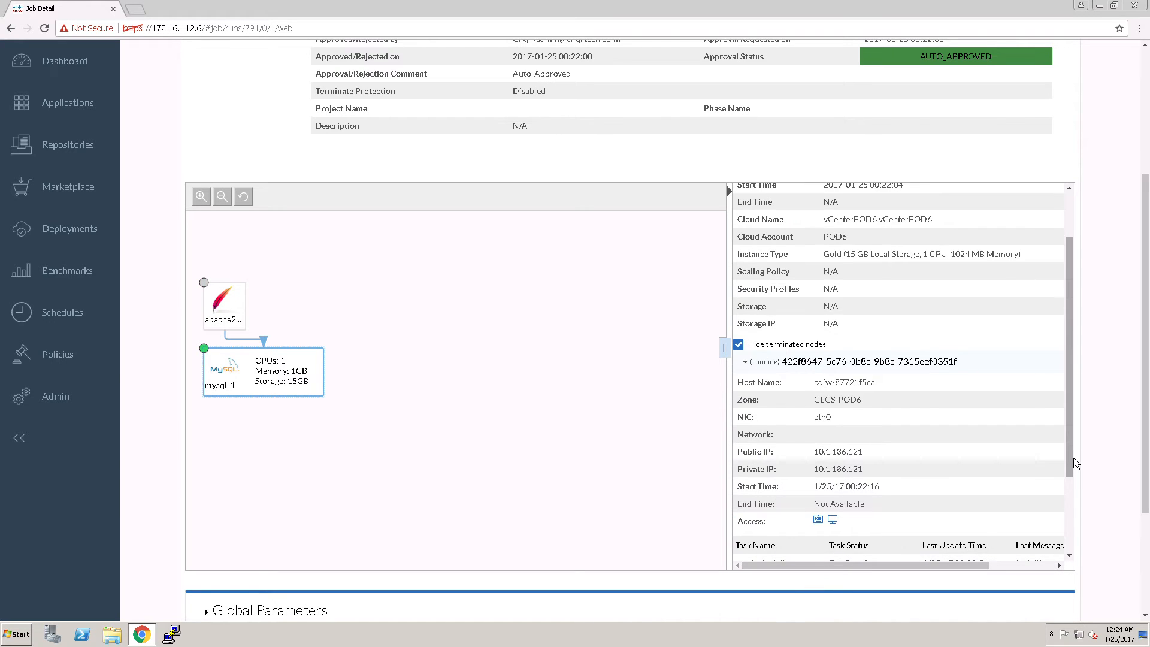
scroll(1053, 539, down, 3)
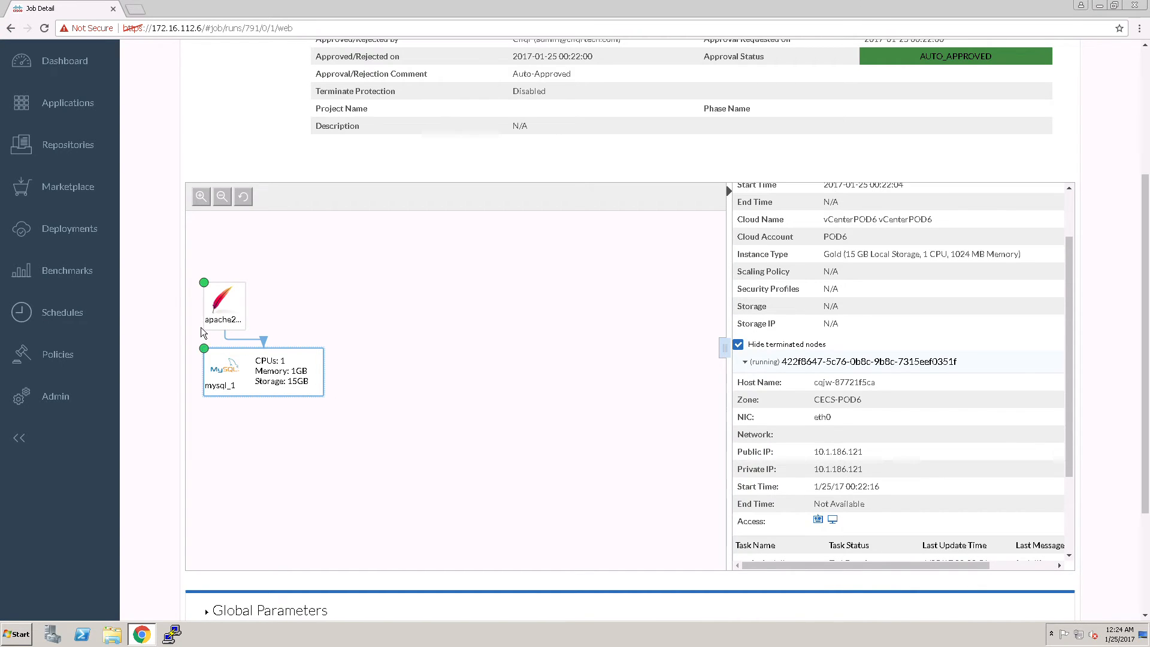
scroll(200, 327, up, 2)
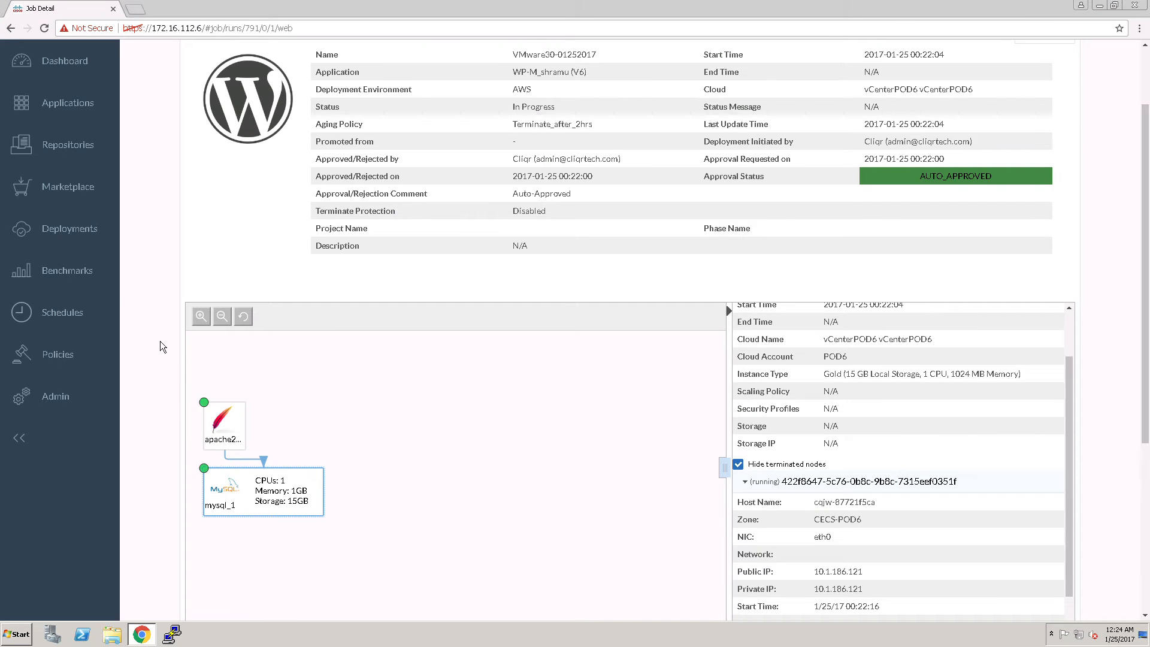
scroll(160, 340, up, 2)
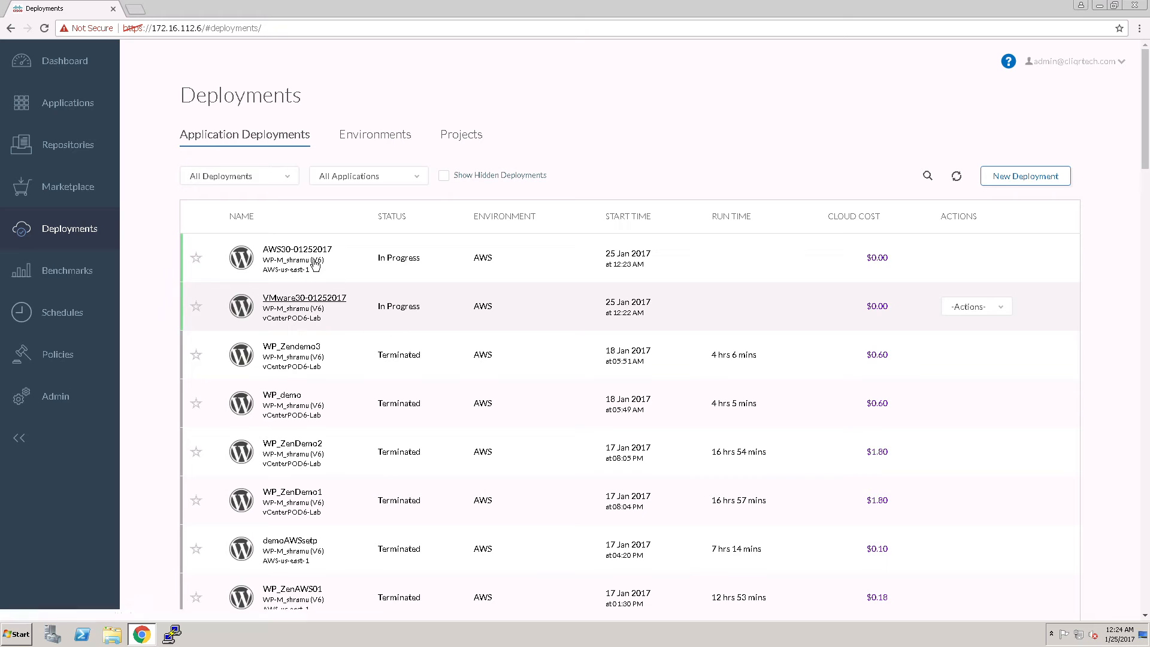
click(314, 251)
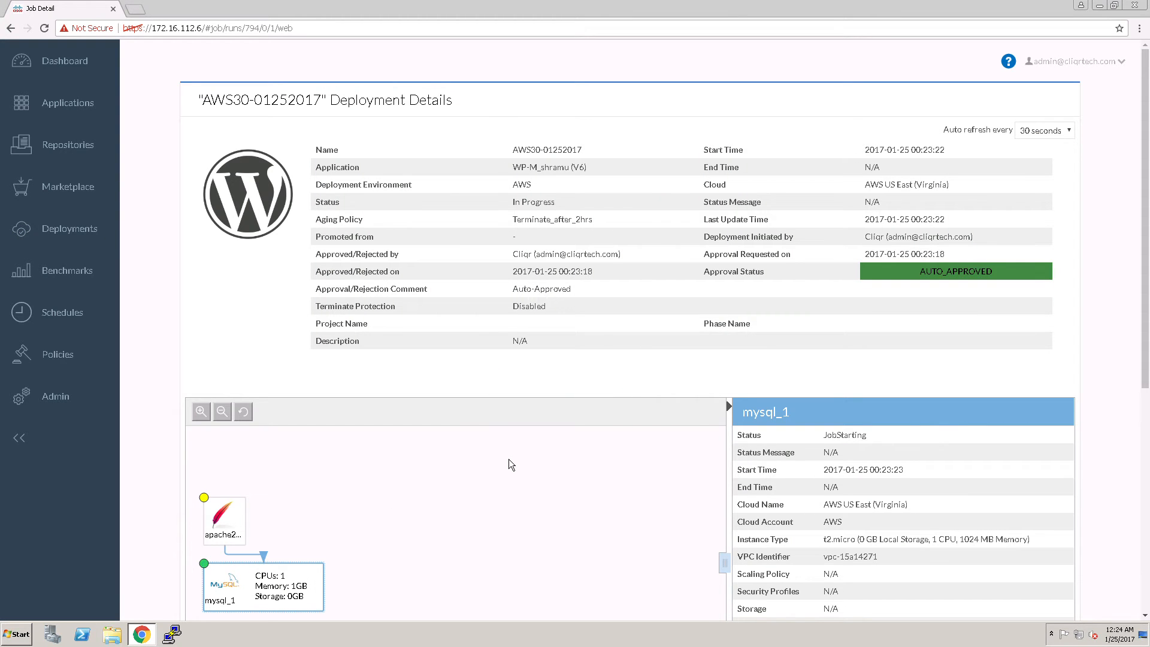
click(1051, 130)
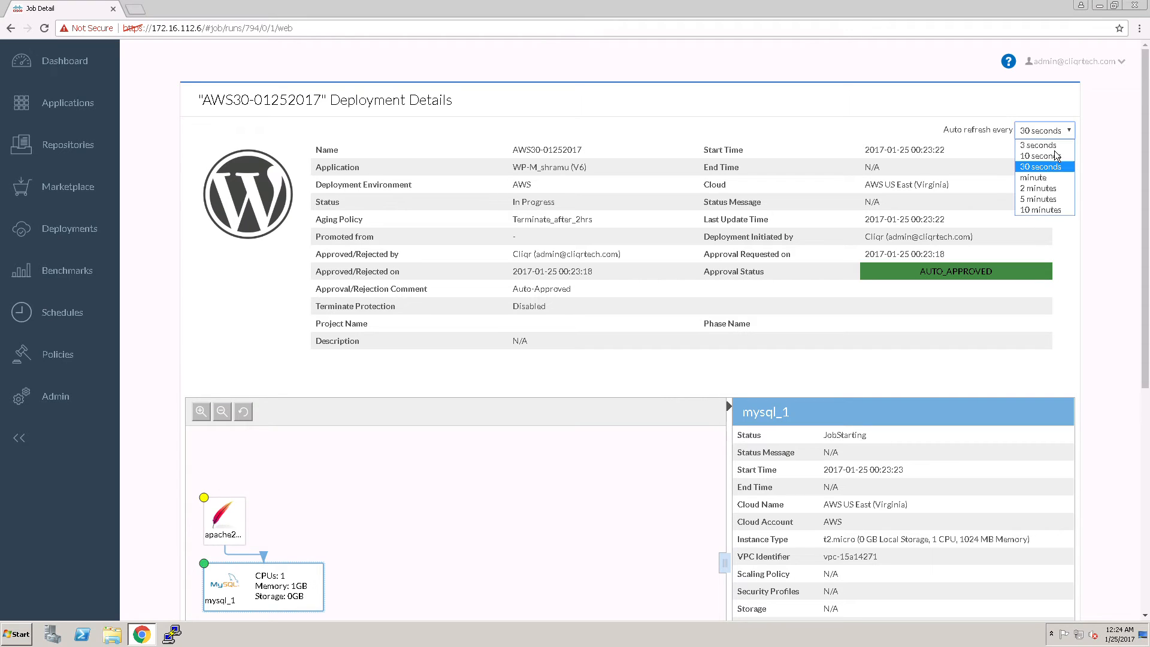
click(1039, 145)
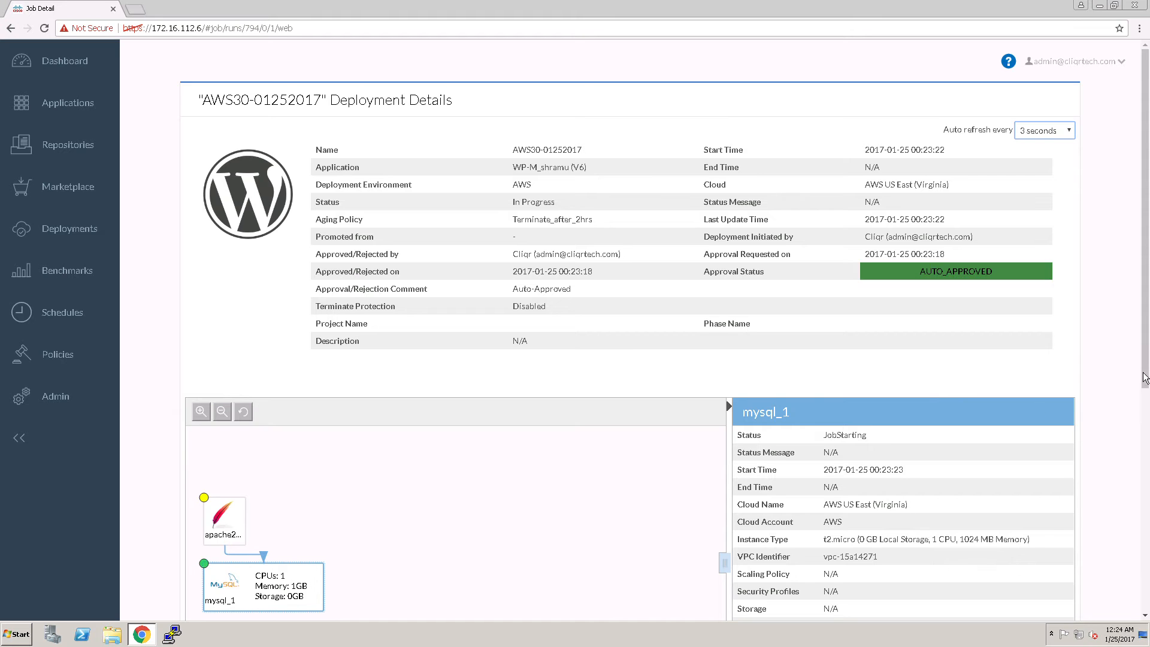
Examine the AWS deployment's topology and the status details of its mysql_1 tier
drag(1144, 377, 1145, 430)
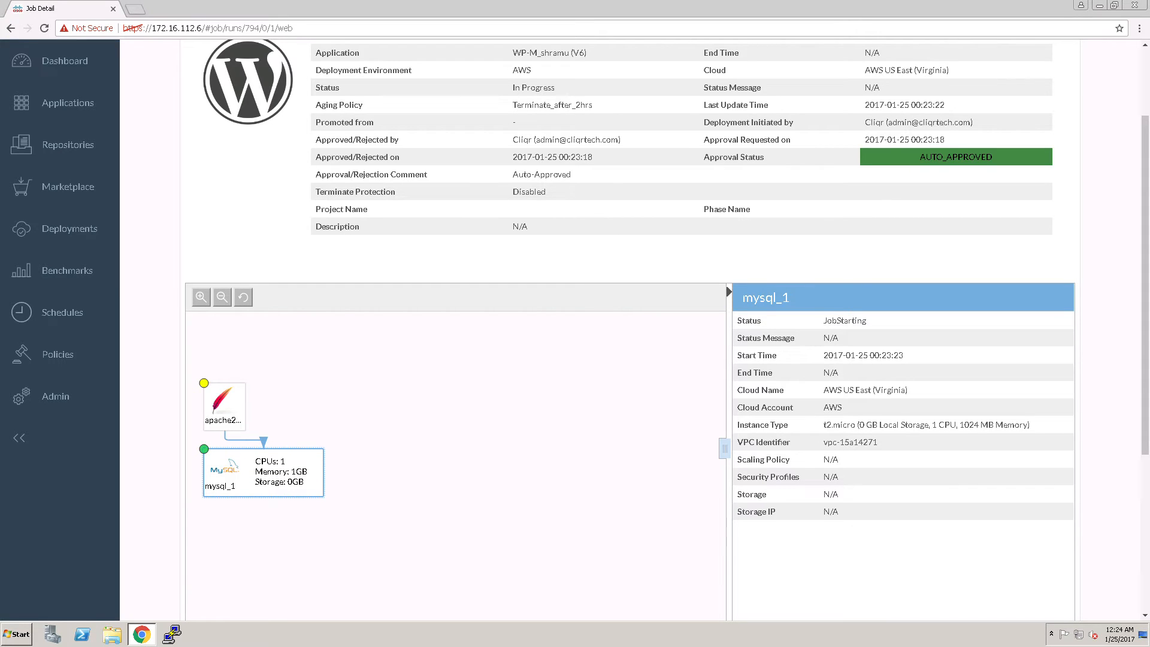
drag(1145, 429, 1146, 550)
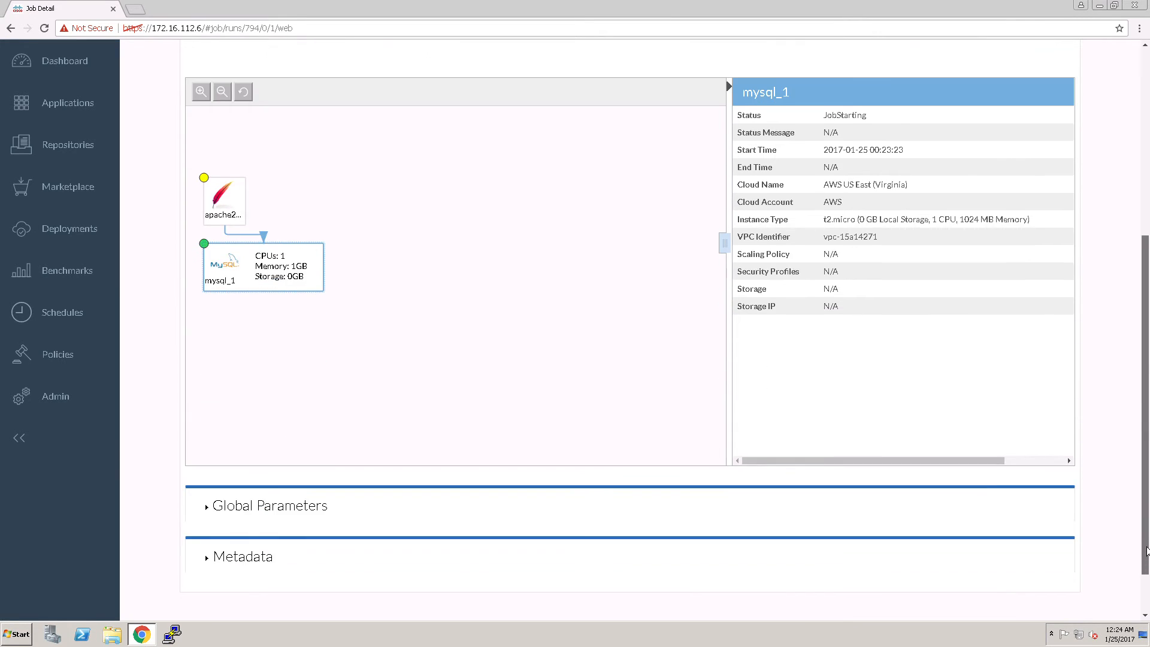
scroll(1146, 551, up, 5)
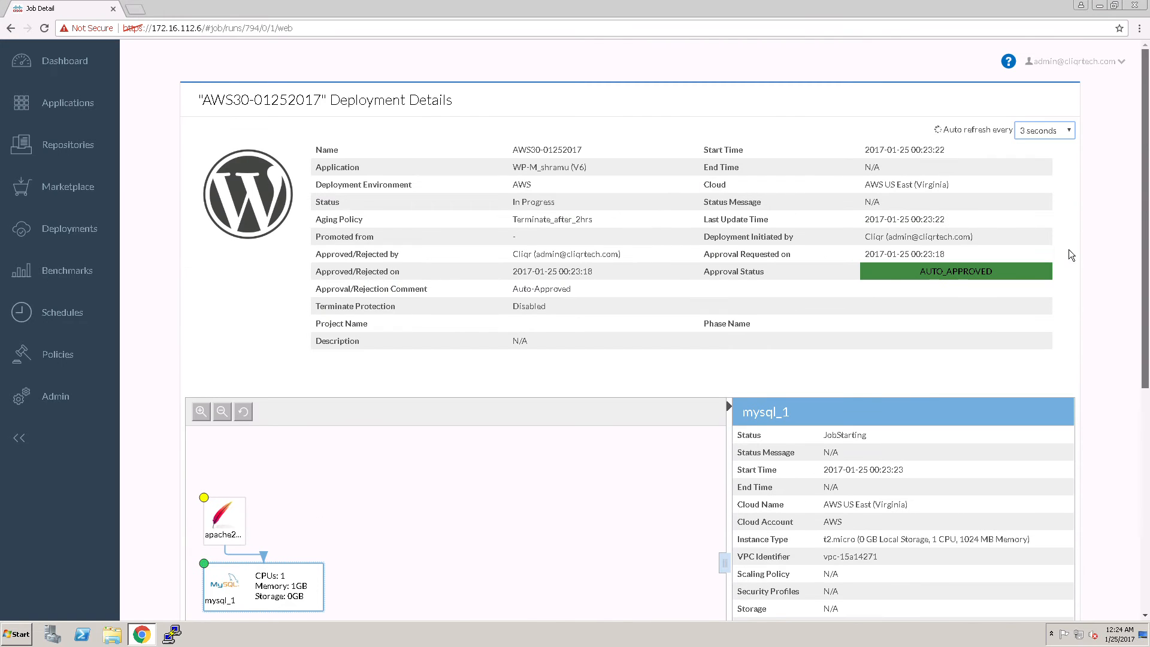
click(85, 190)
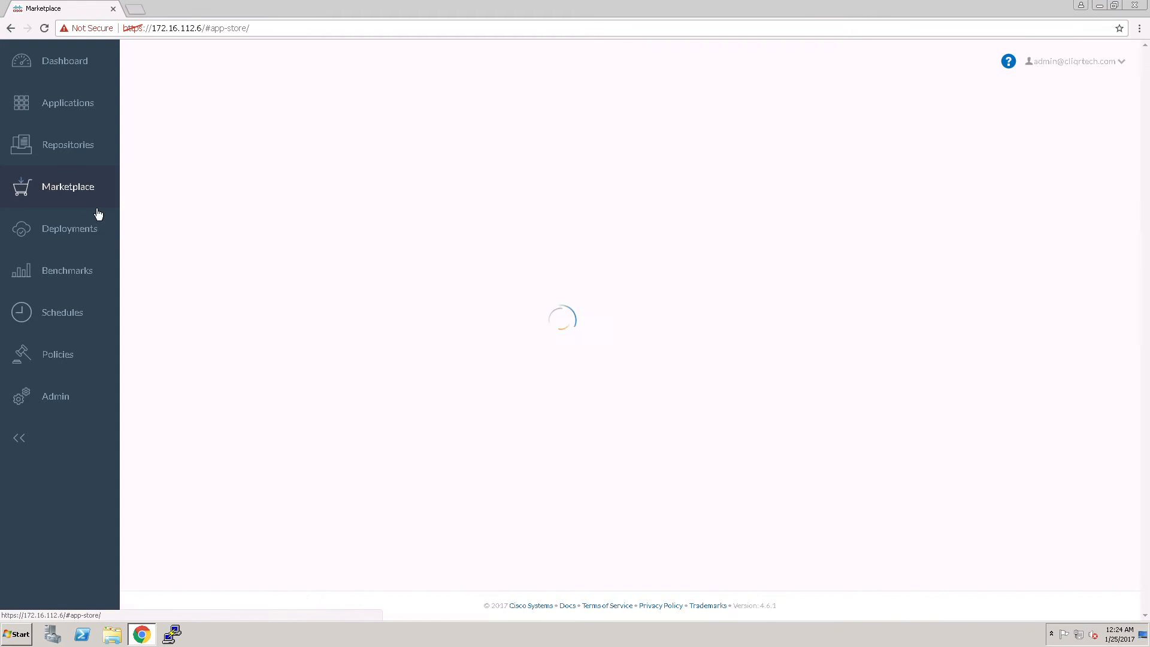
click(83, 287)
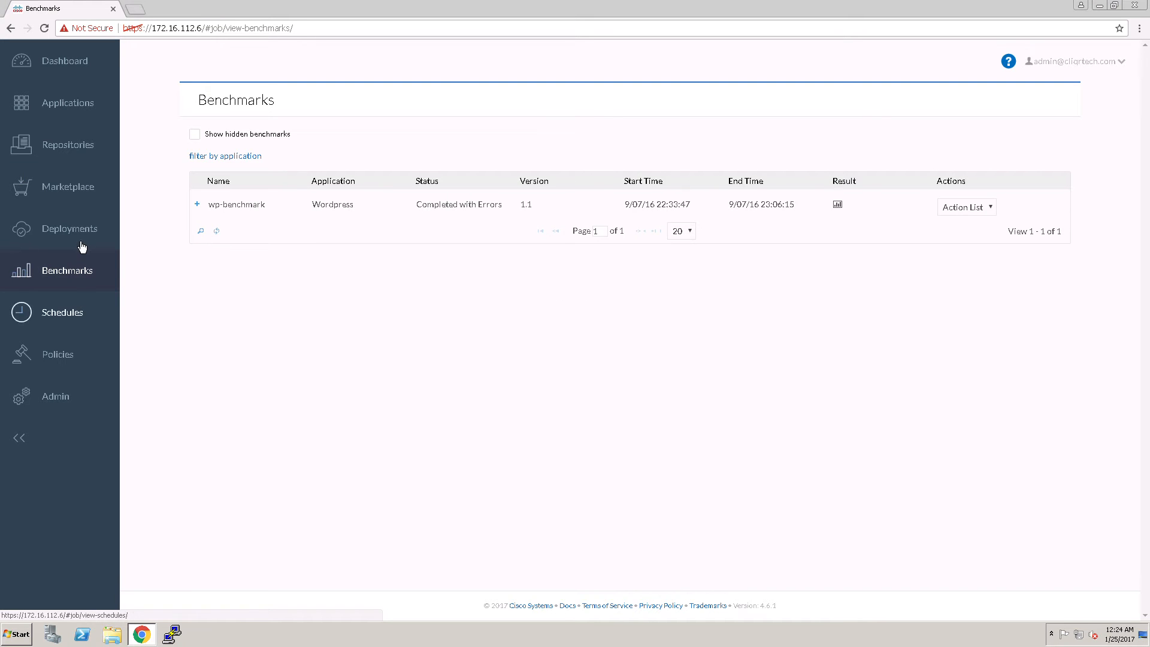
click(101, 241)
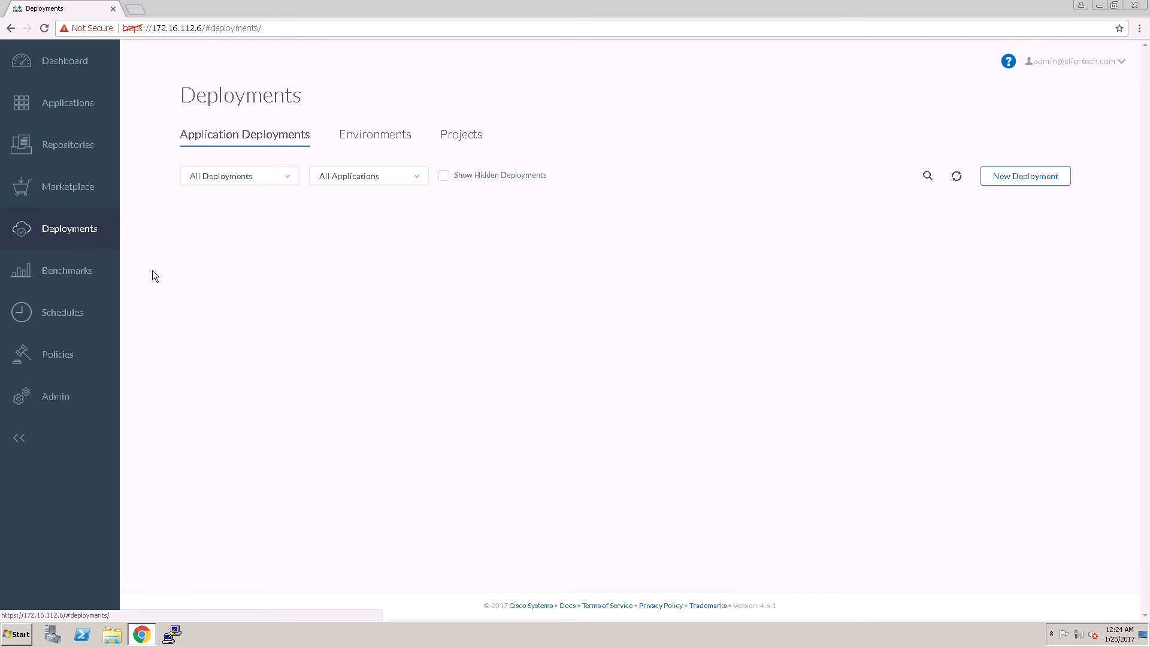
click(461, 135)
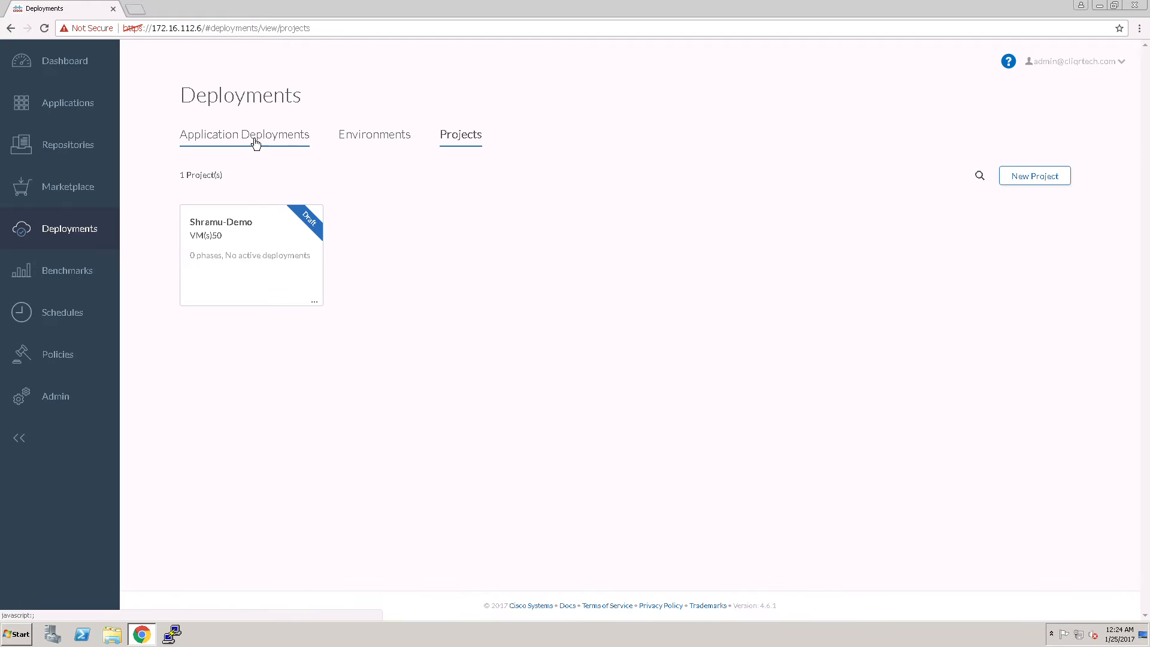
click(68, 107)
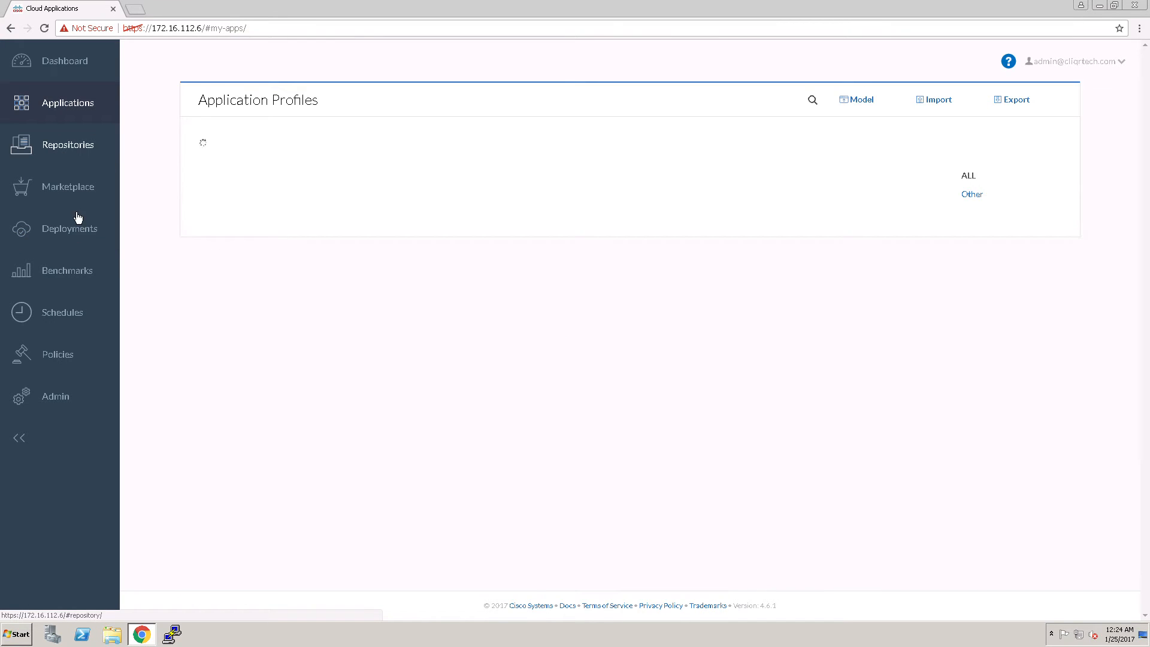
click(66, 247)
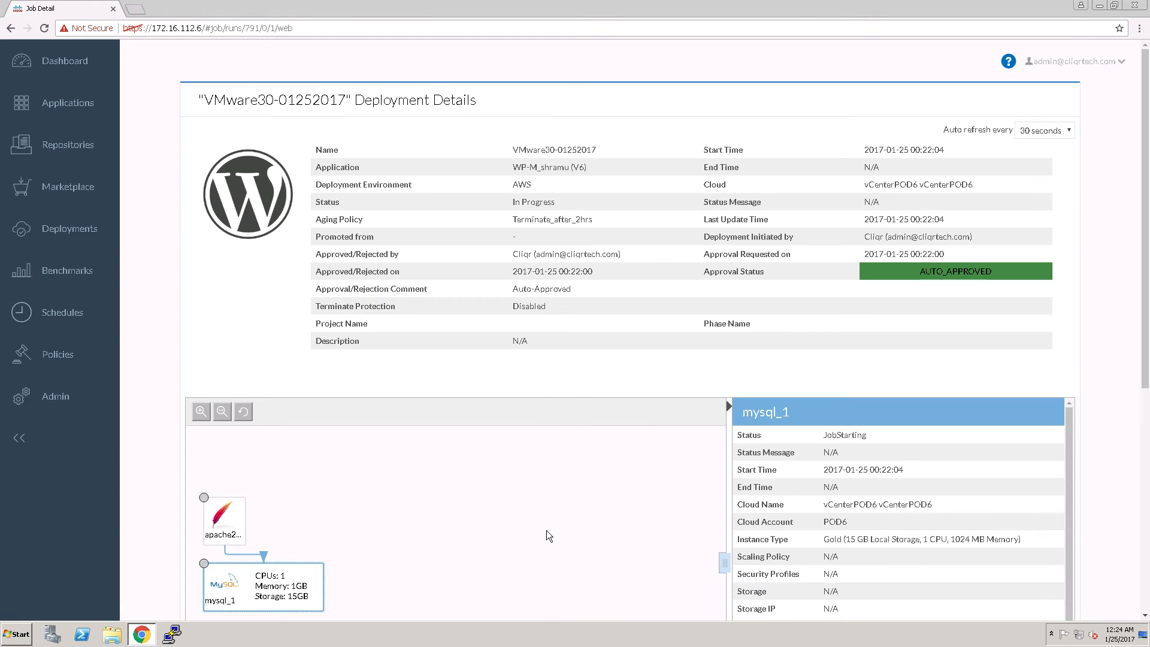
Examine the running node and task details of the VMware deployment's mysql_1 tier and its apache2_1 tier
scroll(553, 529, down, 3)
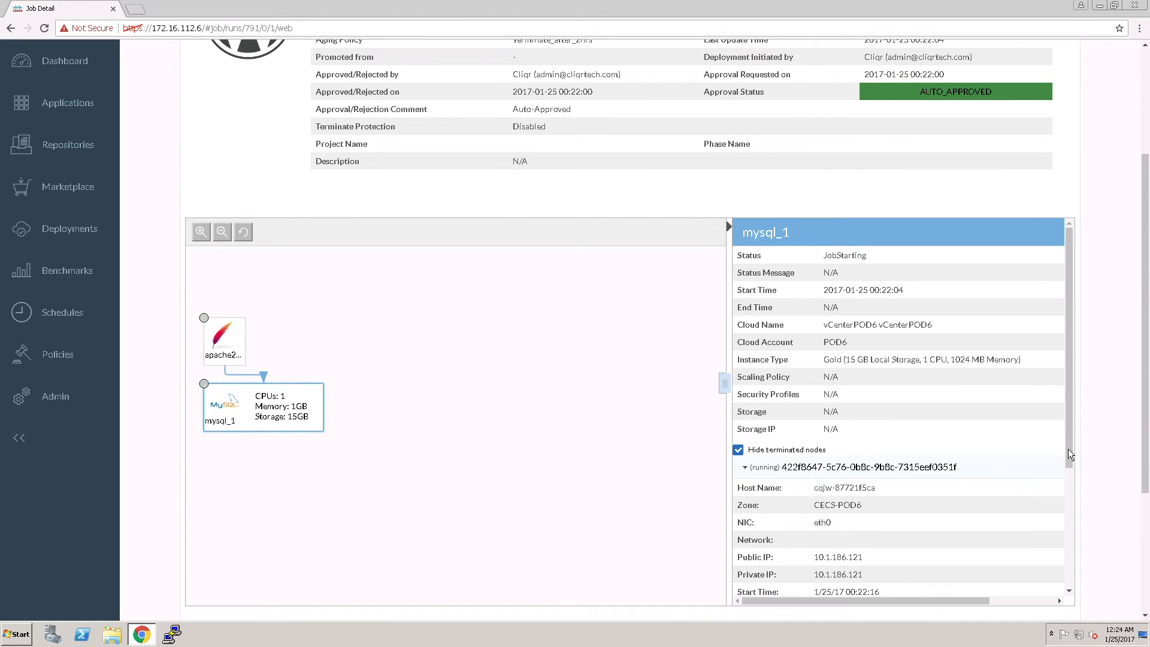
drag(1068, 448, 1072, 594)
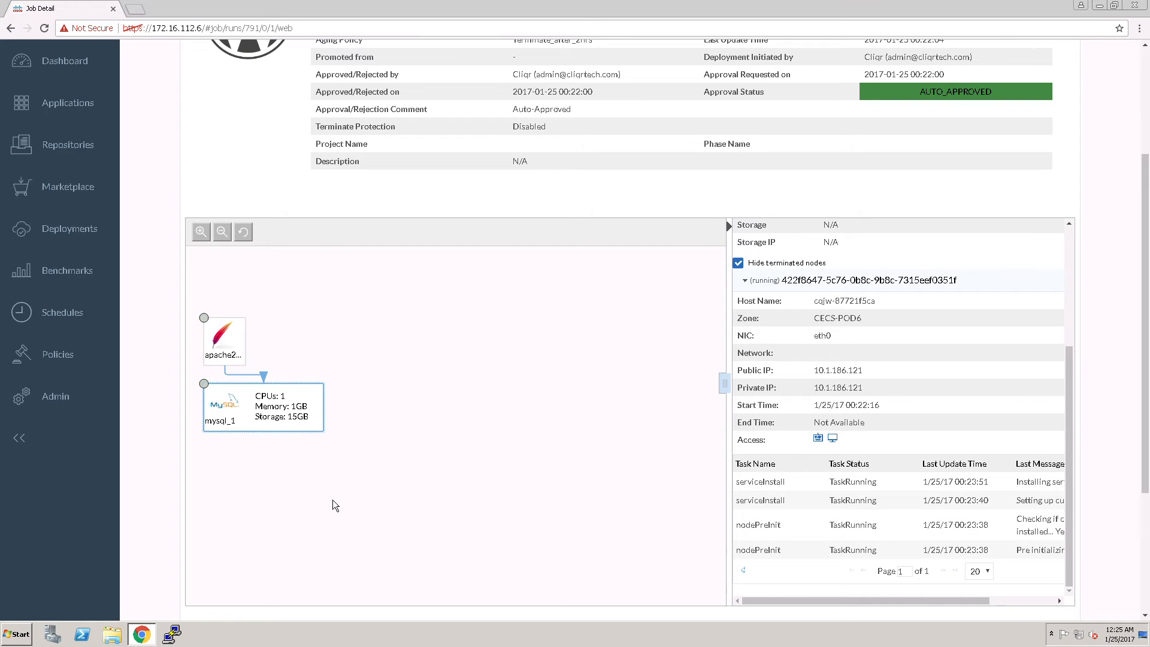
click(286, 426)
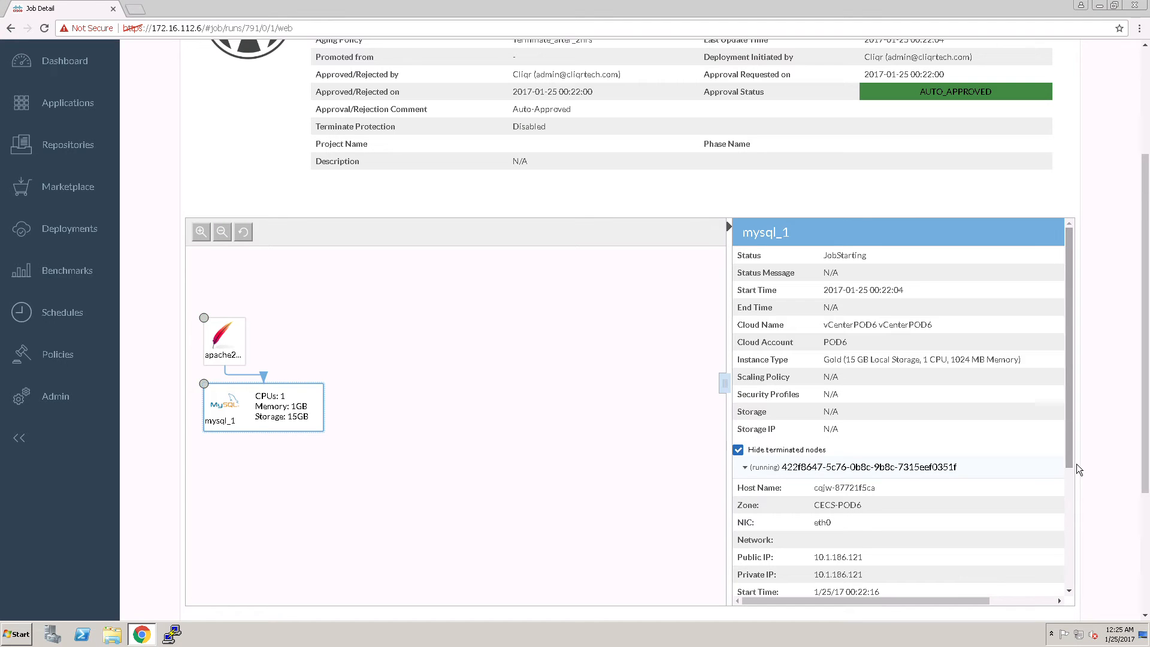
drag(1076, 463, 1080, 620)
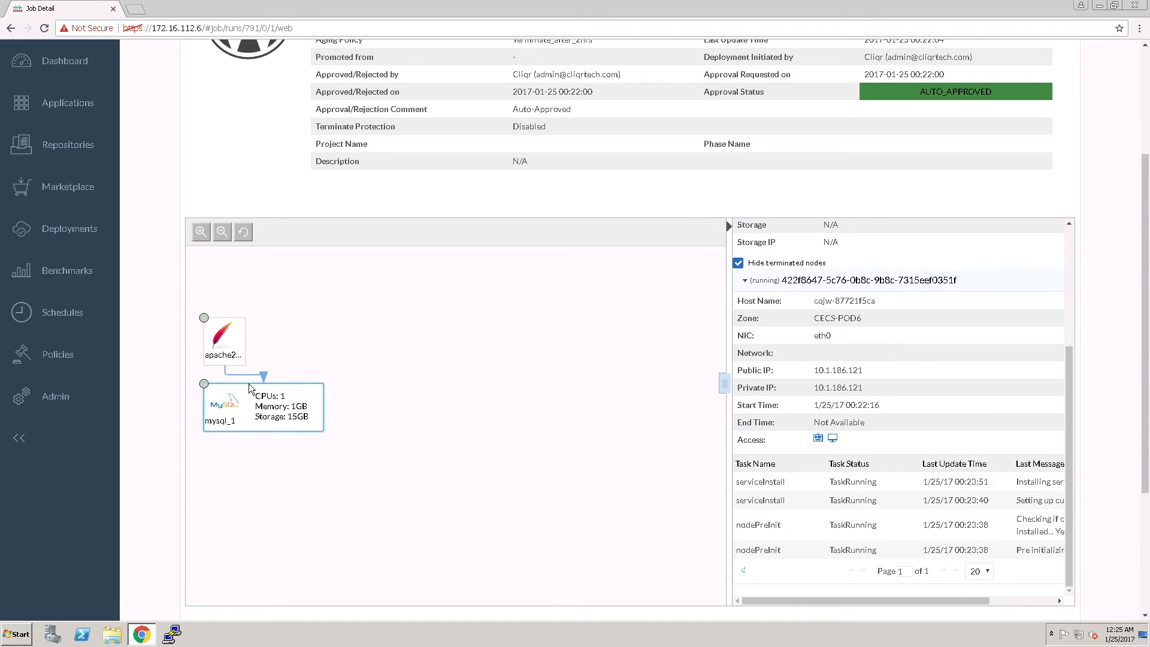
click(235, 356)
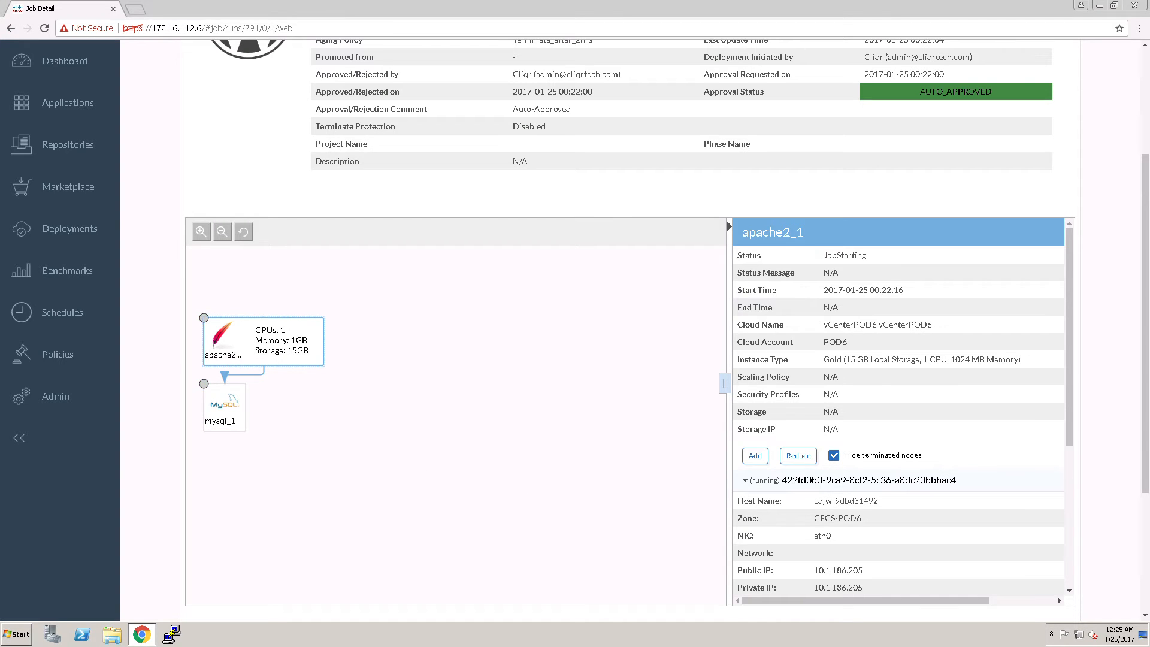
drag(1071, 493, 1072, 585)
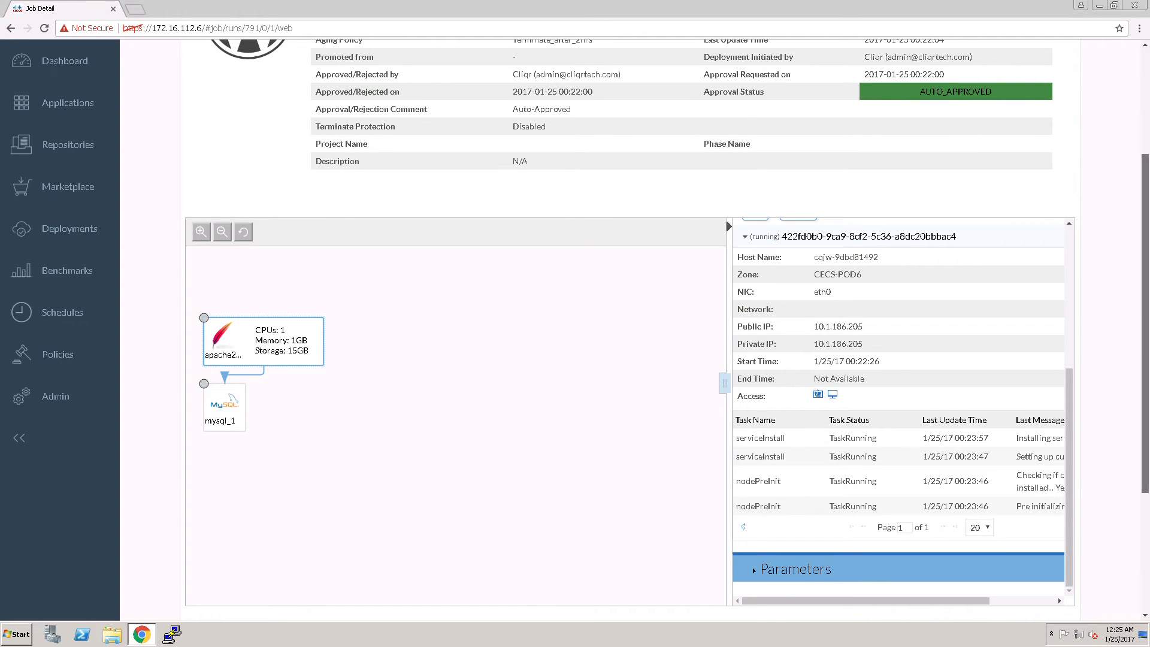
scroll(1147, 443, up, 3)
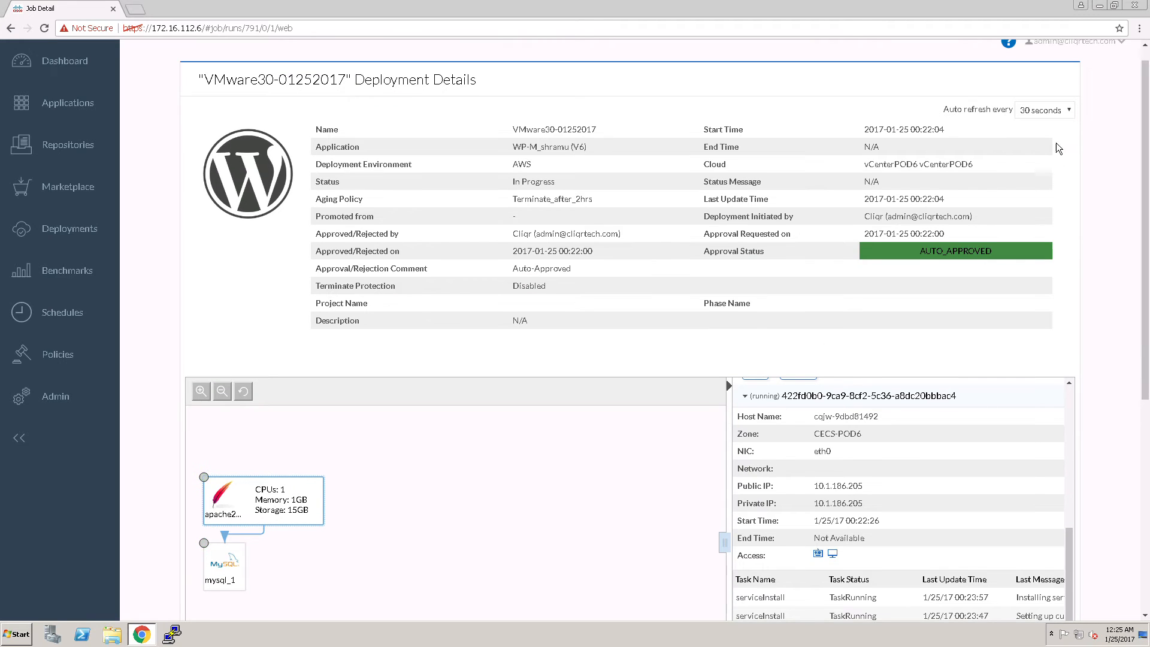
click(1045, 110)
click(1064, 149)
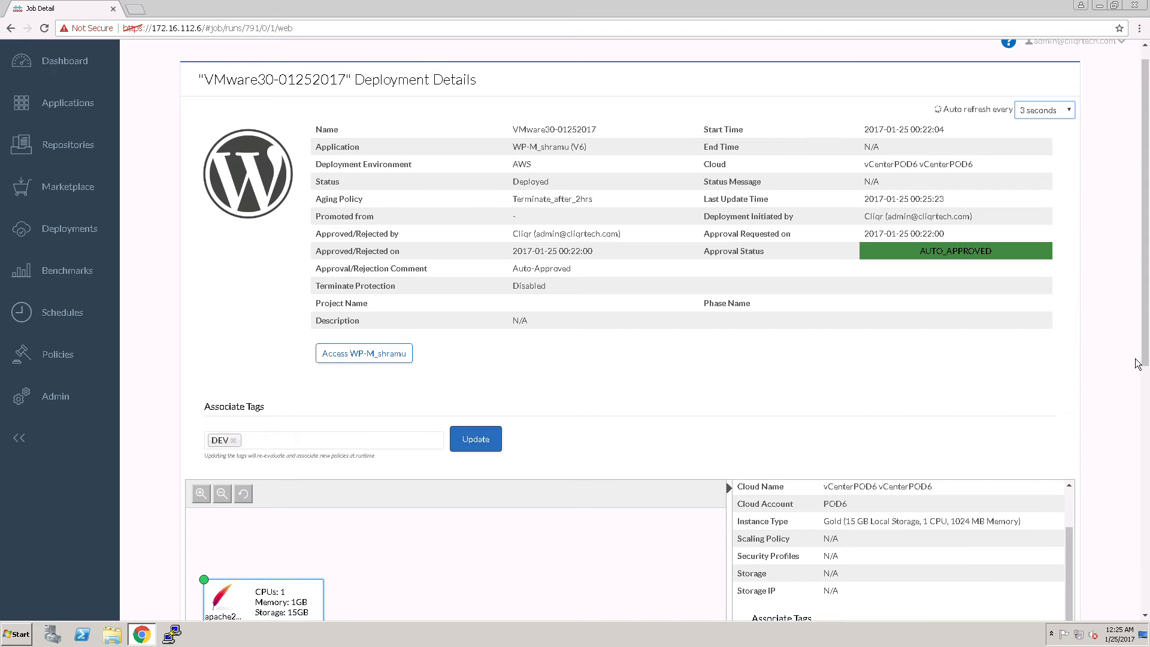
Access the deployed WP-M_shramu application and continue its WordPress installation in English (United States)
click(346, 361)
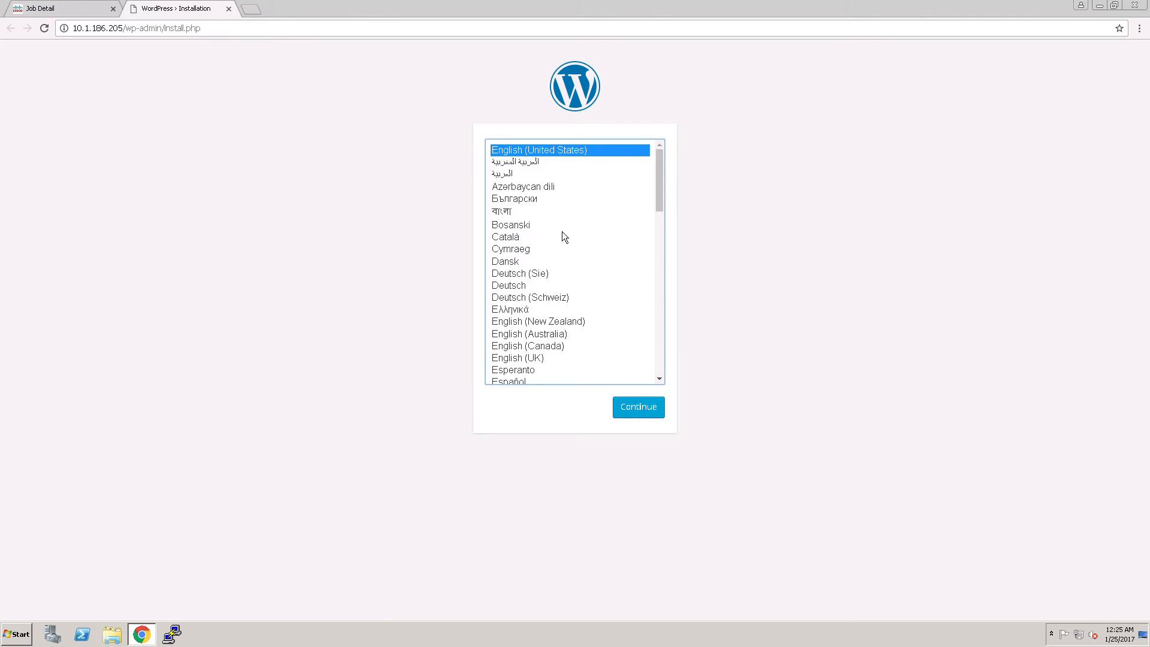
click(651, 412)
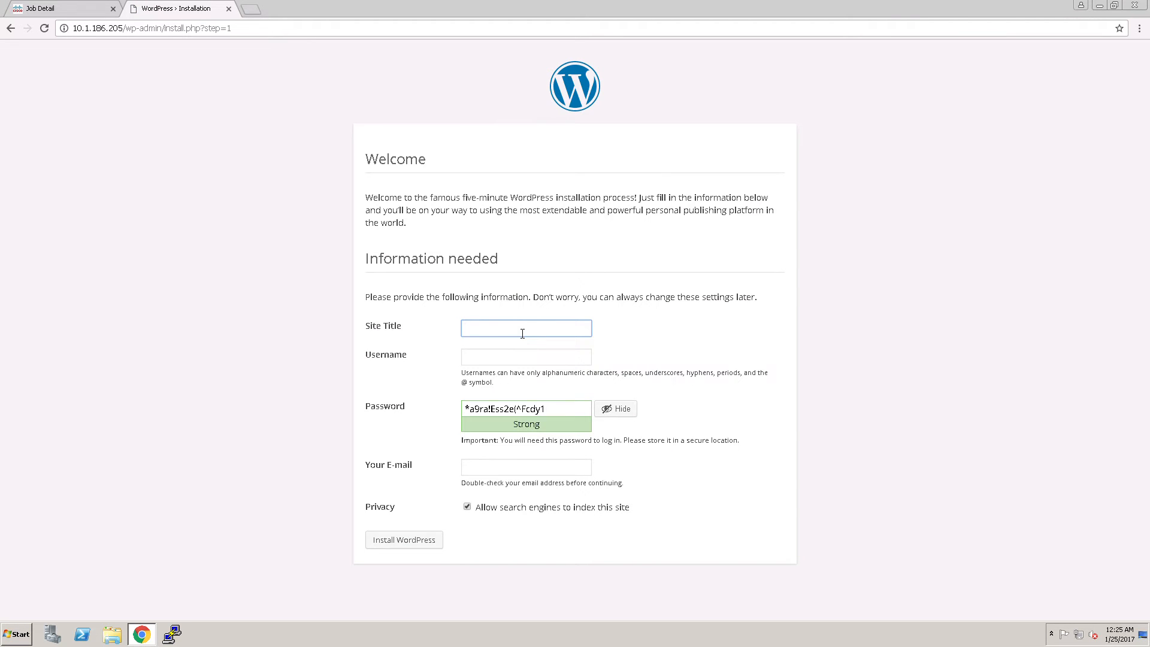
Enter "Test" as the site title and fill in the administrator's username
text(M)
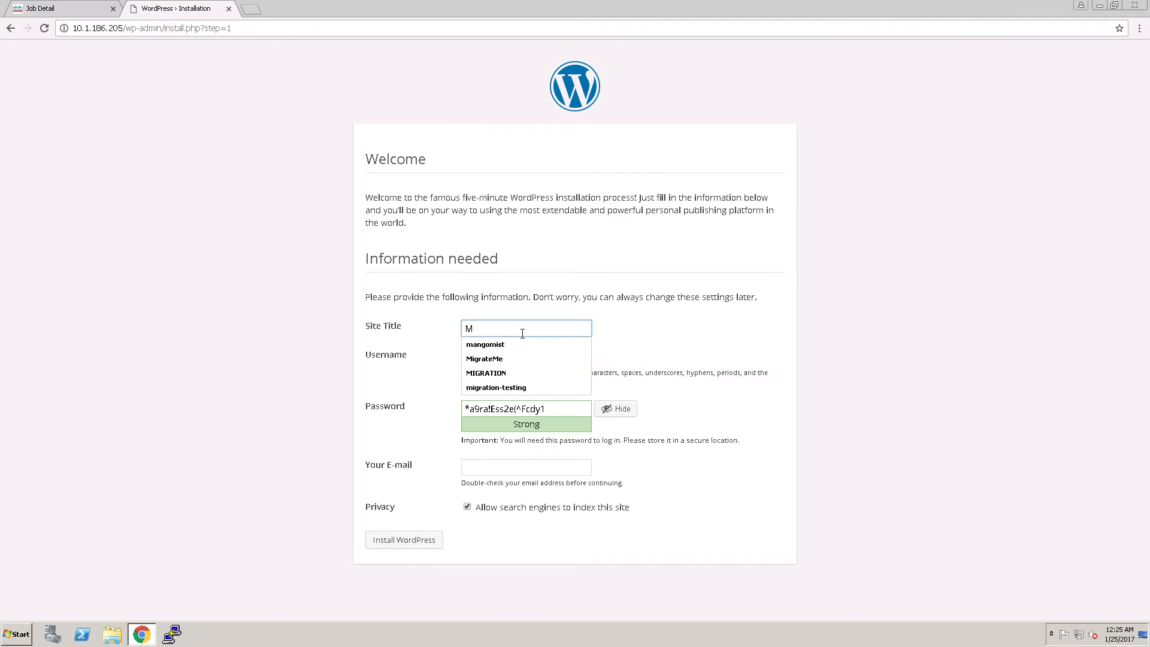
key(BackSpace)
text(Test)
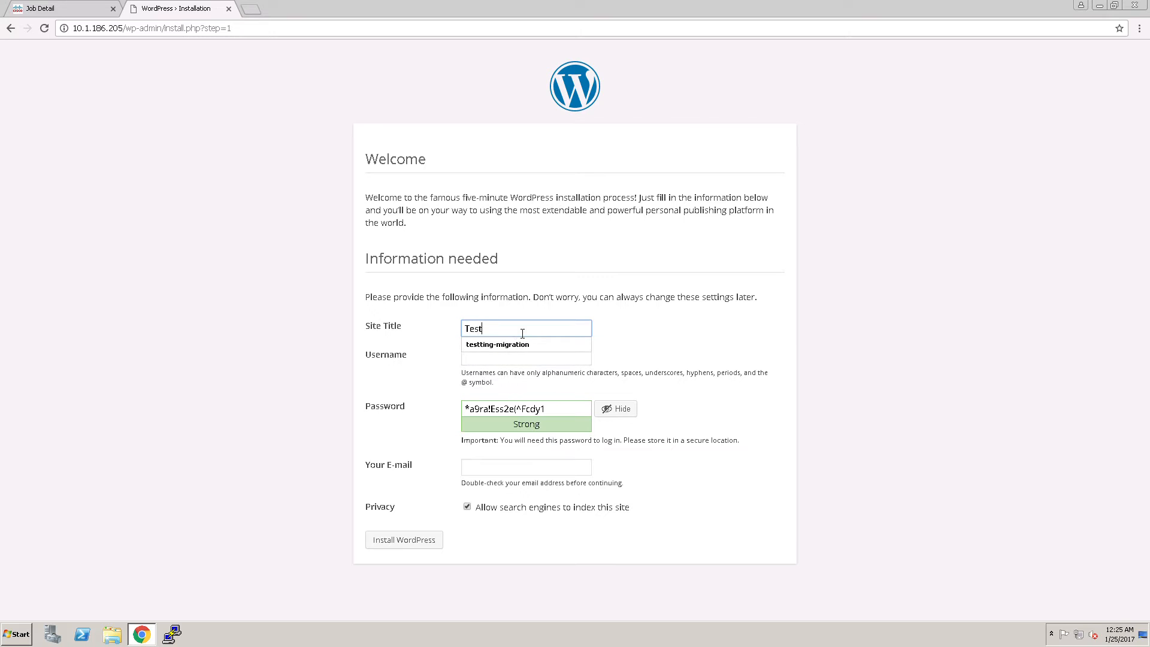
key(Tab)
text(shyam)
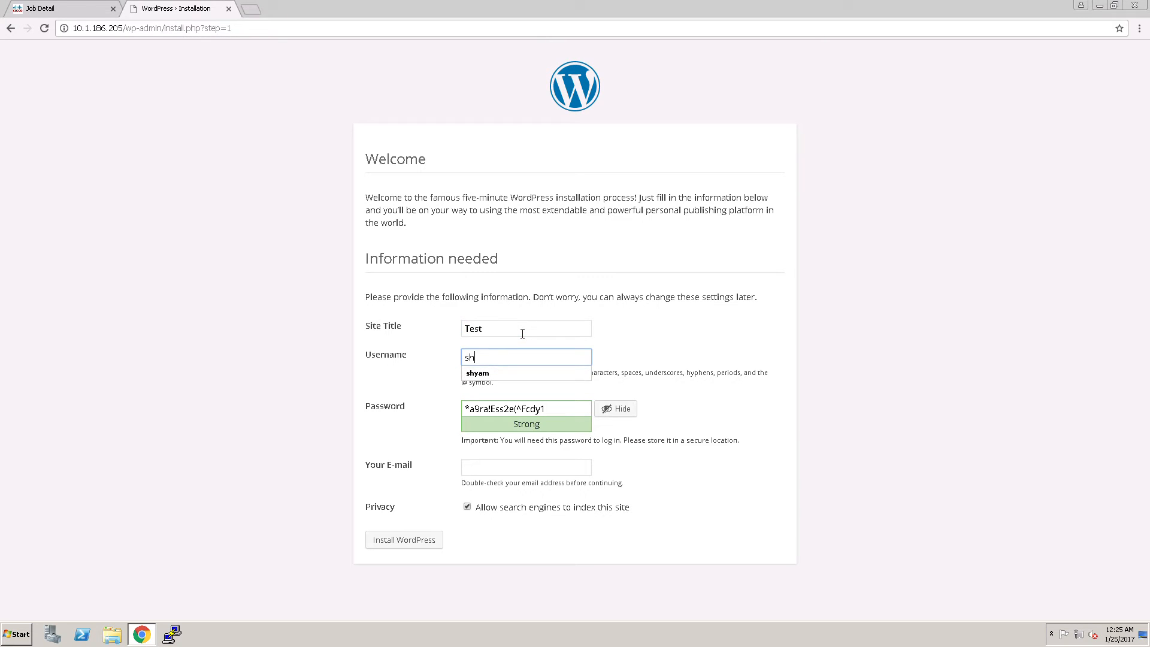
key(Tab)
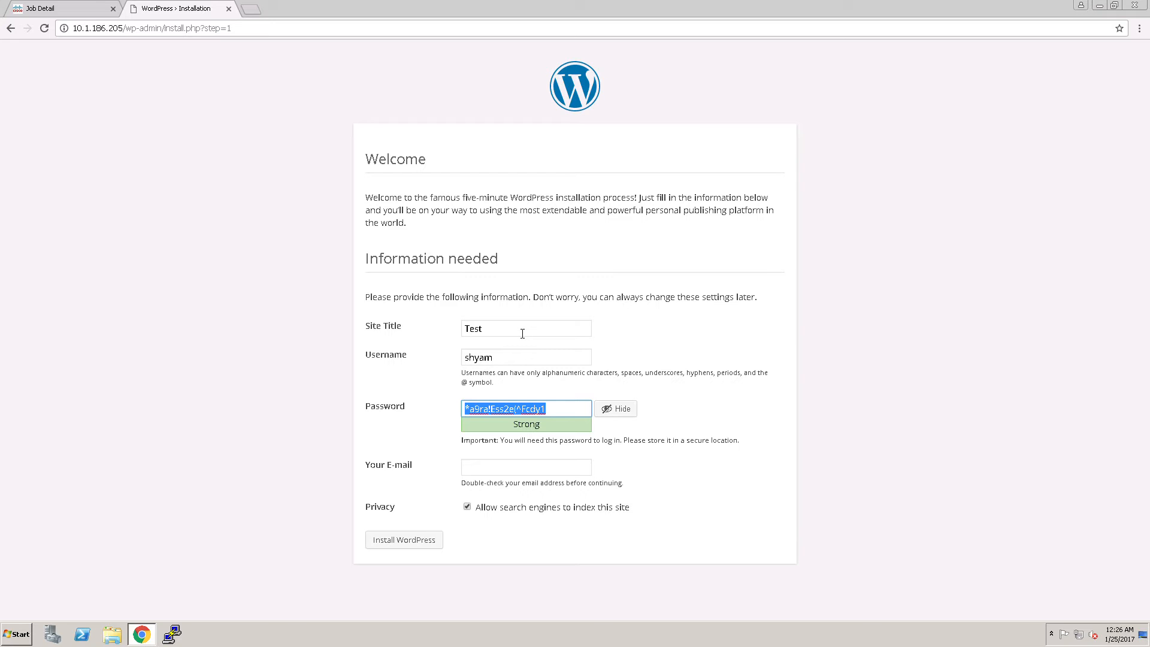
Enter the account password, confirm use of a weak password, fill in the administrator's e-mail and install WordPress
text(test@123)
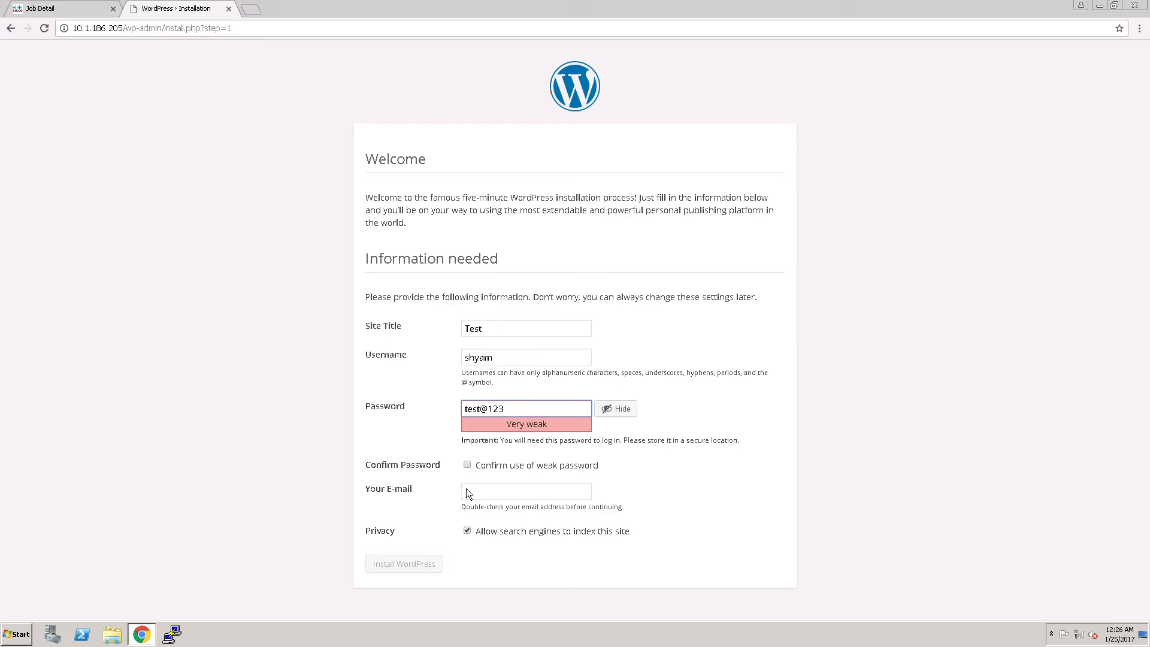
click(473, 472)
click(500, 493)
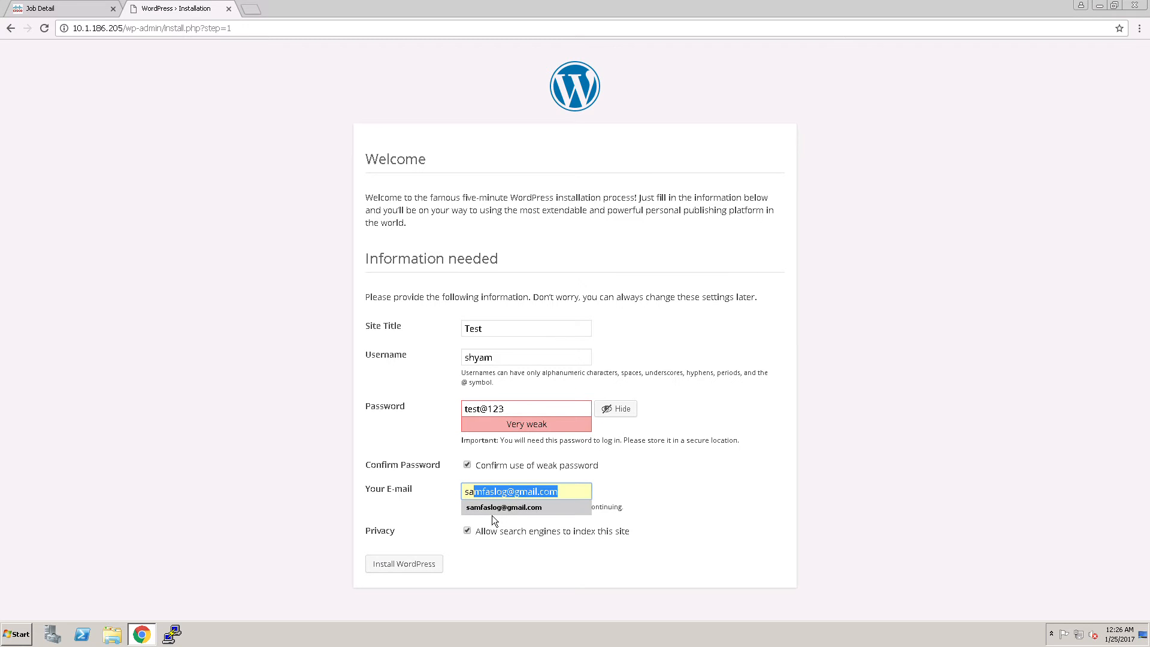
click(491, 513)
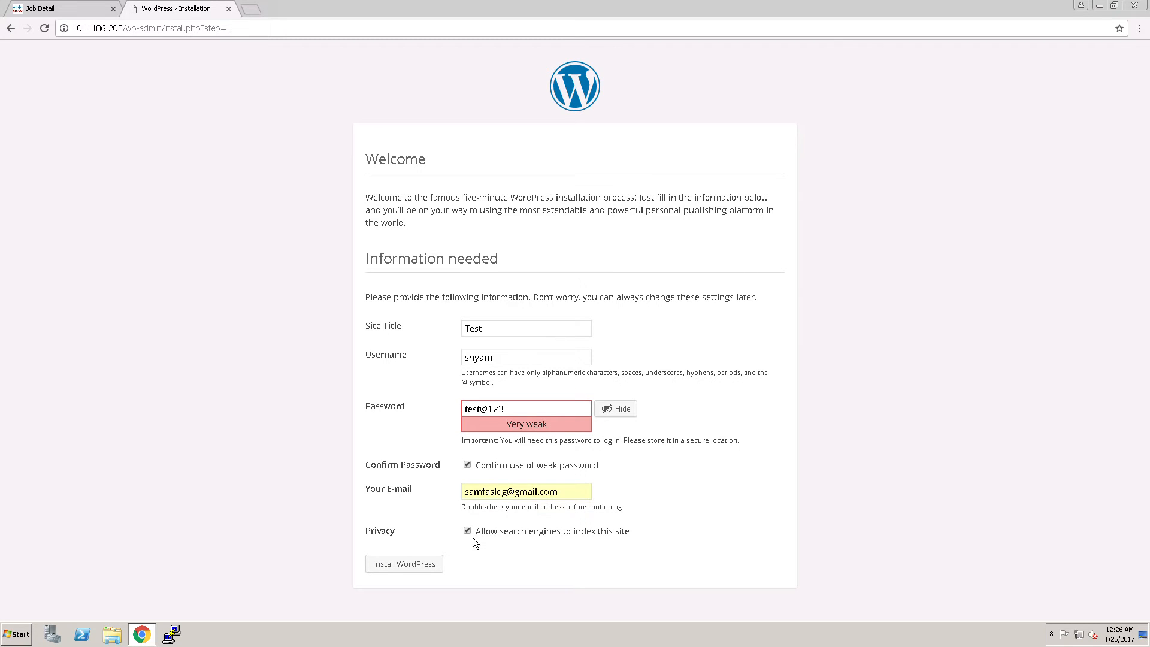
click(425, 569)
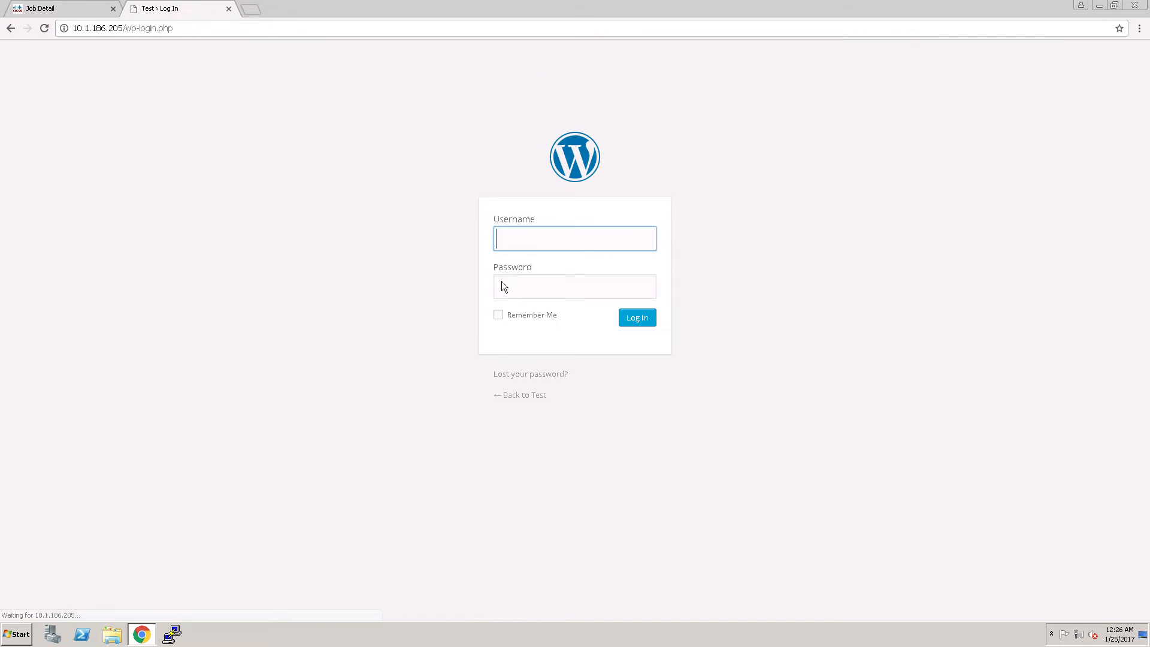
Log in to the new WordPress site with the administrator's username and account password
text(shyam)
key(Tab)
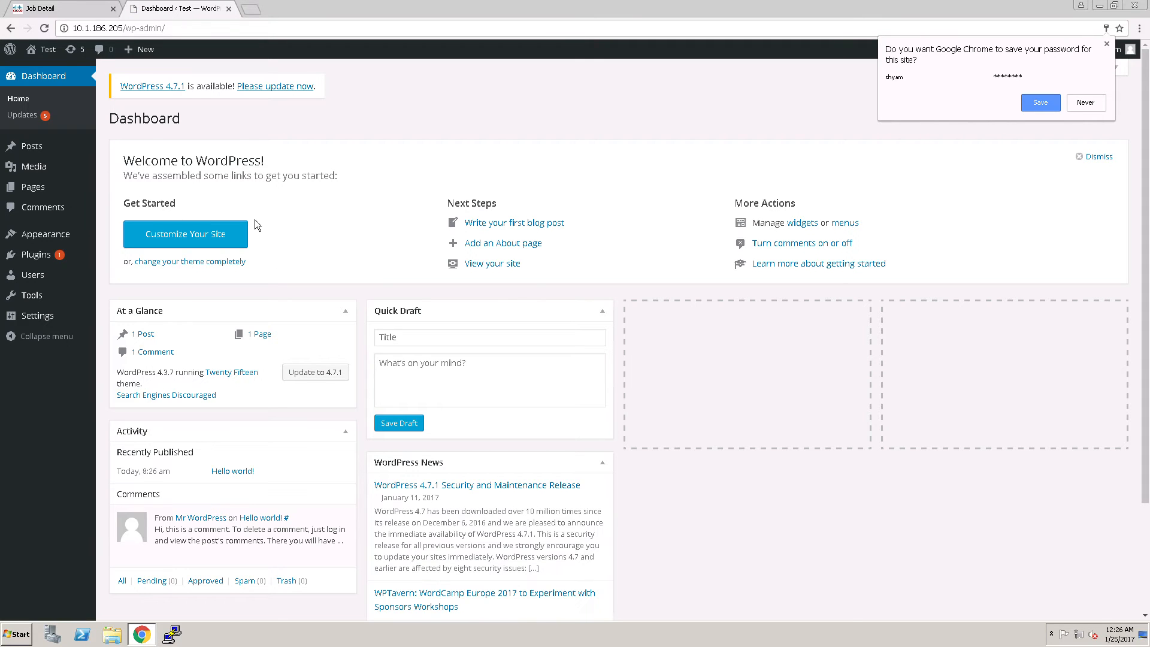
Publish a new post titled "Testing Migration" with the body text "Test the app migration"
mouse_move(43, 150)
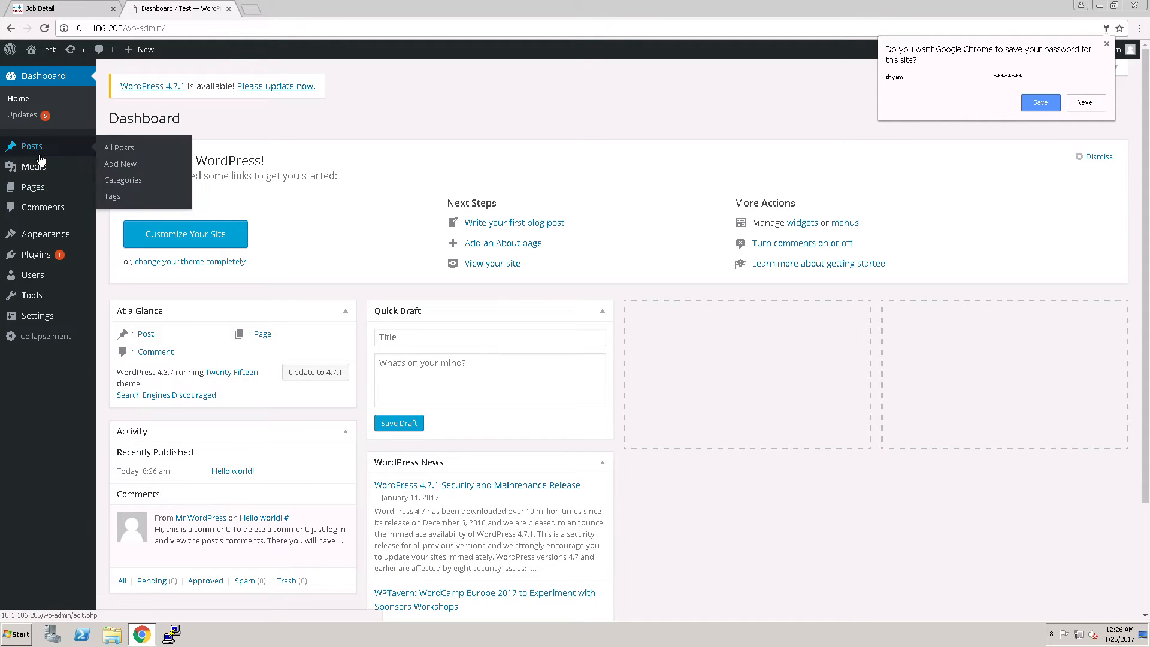
click(130, 174)
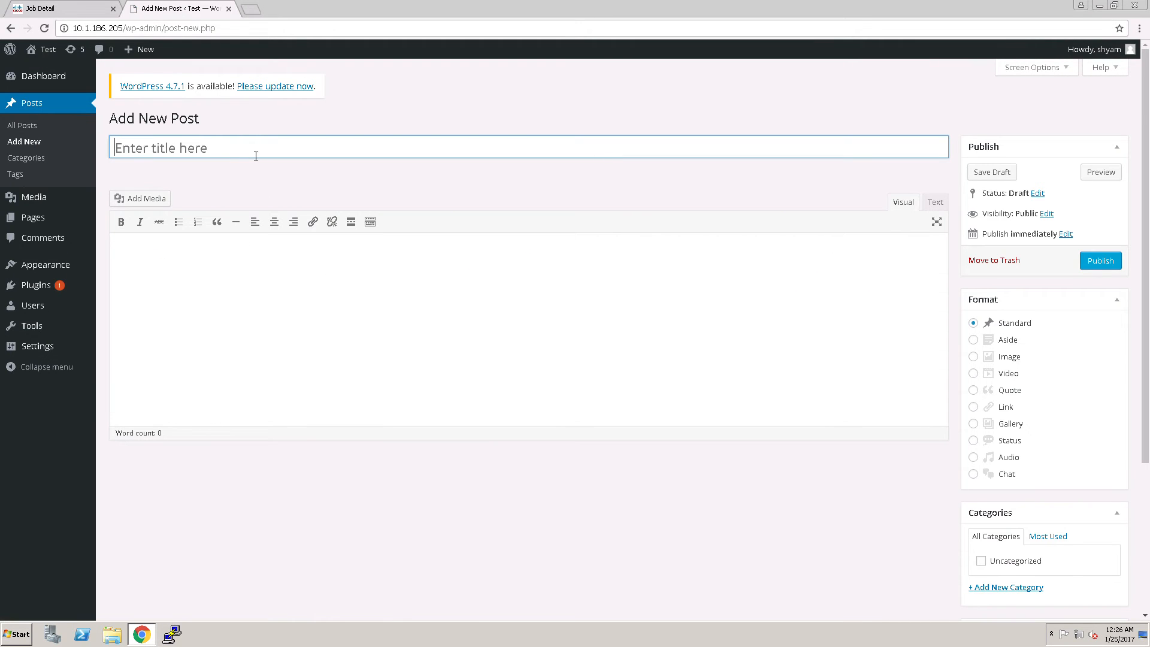
text(Testing Mig)
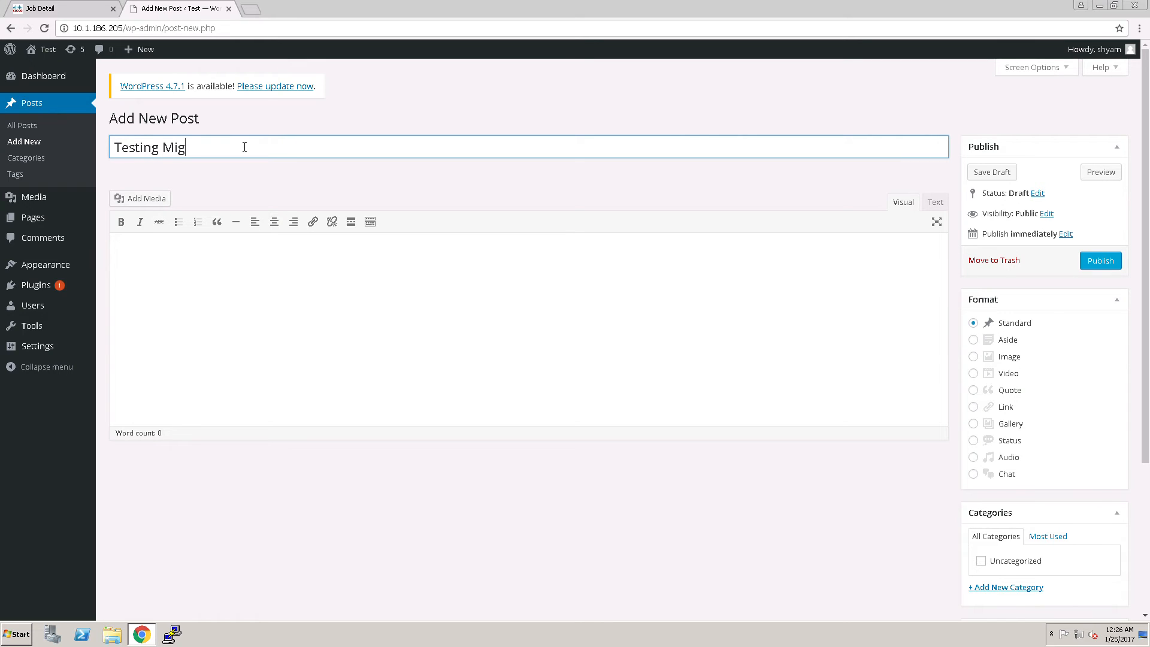
text(ration)
click(191, 318)
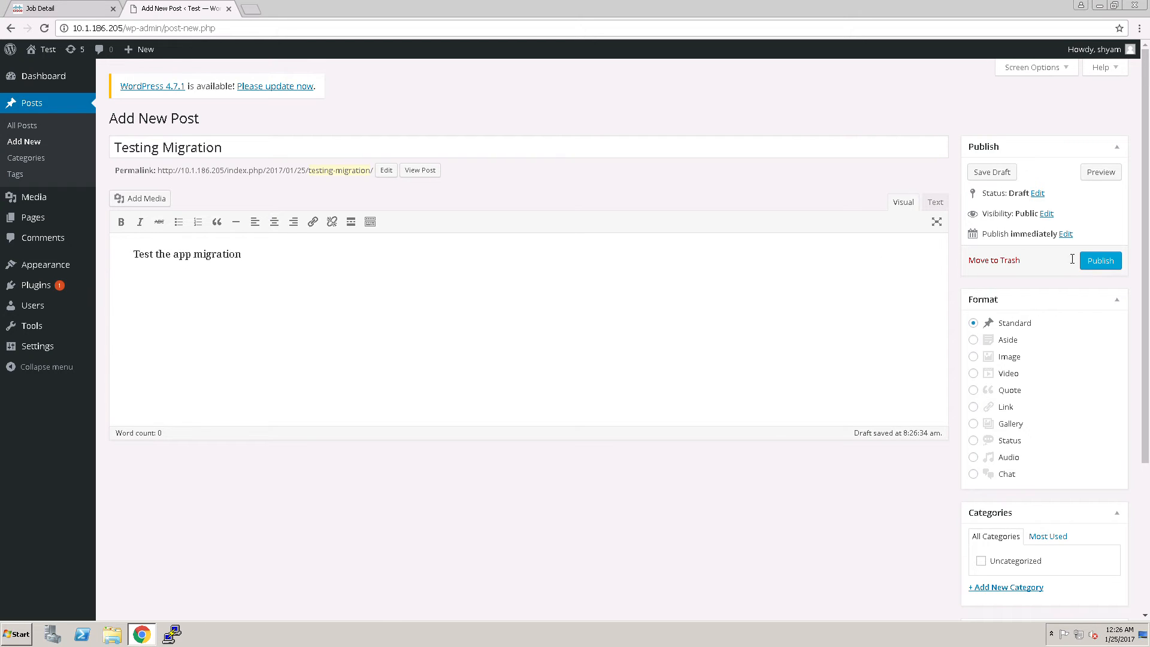
click(1101, 268)
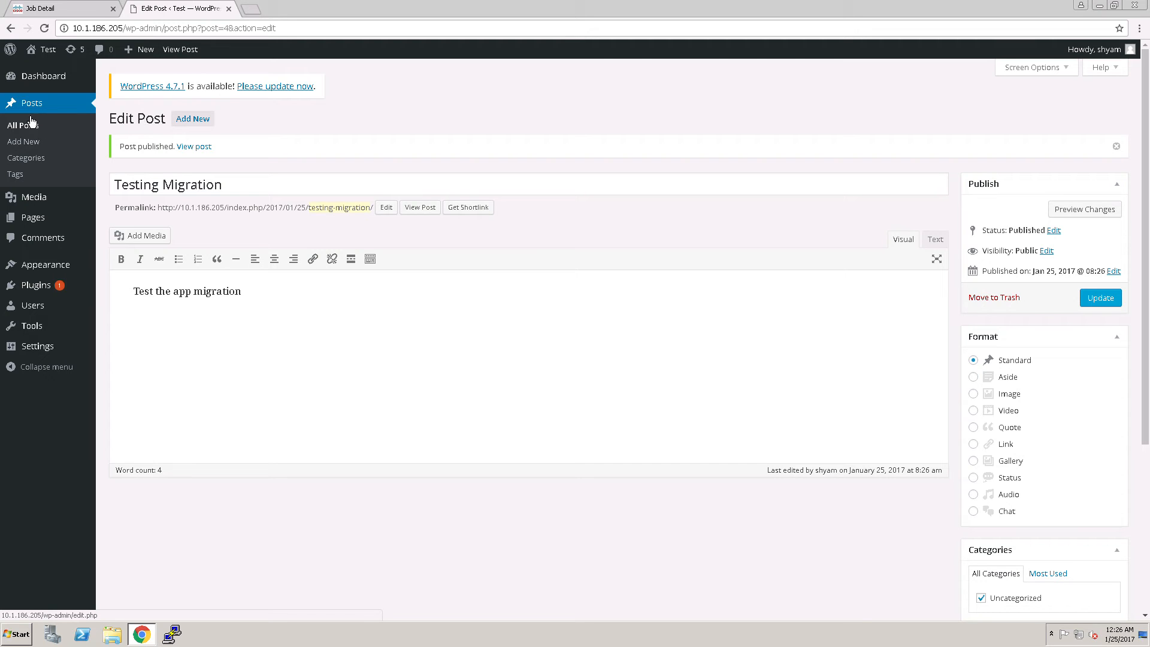
Visit the Test site's front page to view the published post
mouse_move(47, 54)
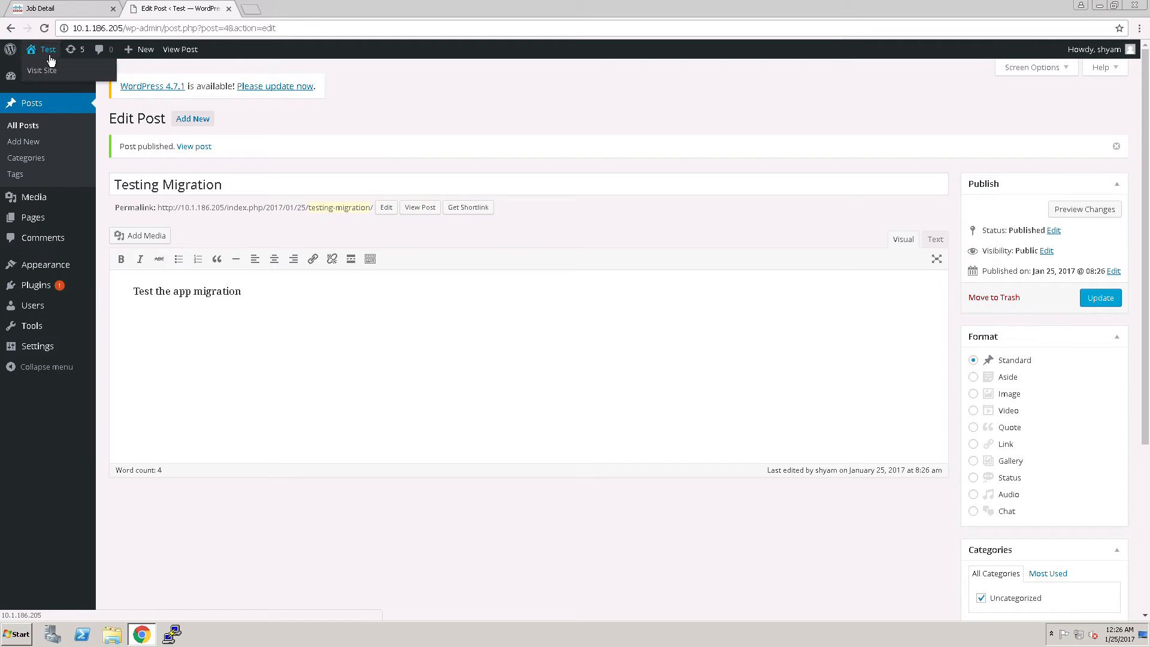
click(48, 79)
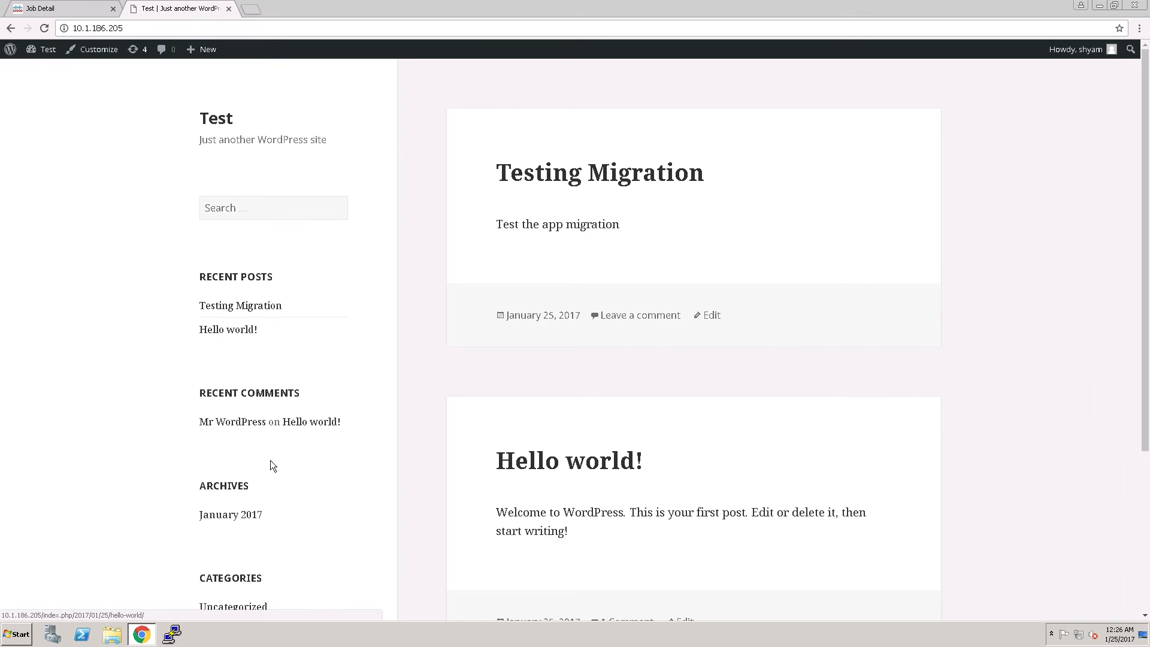
Customize the Test site's colors to use the Dark base color scheme and publish the change
scroll(271, 493, down, 3)
scroll(268, 490, down, 1)
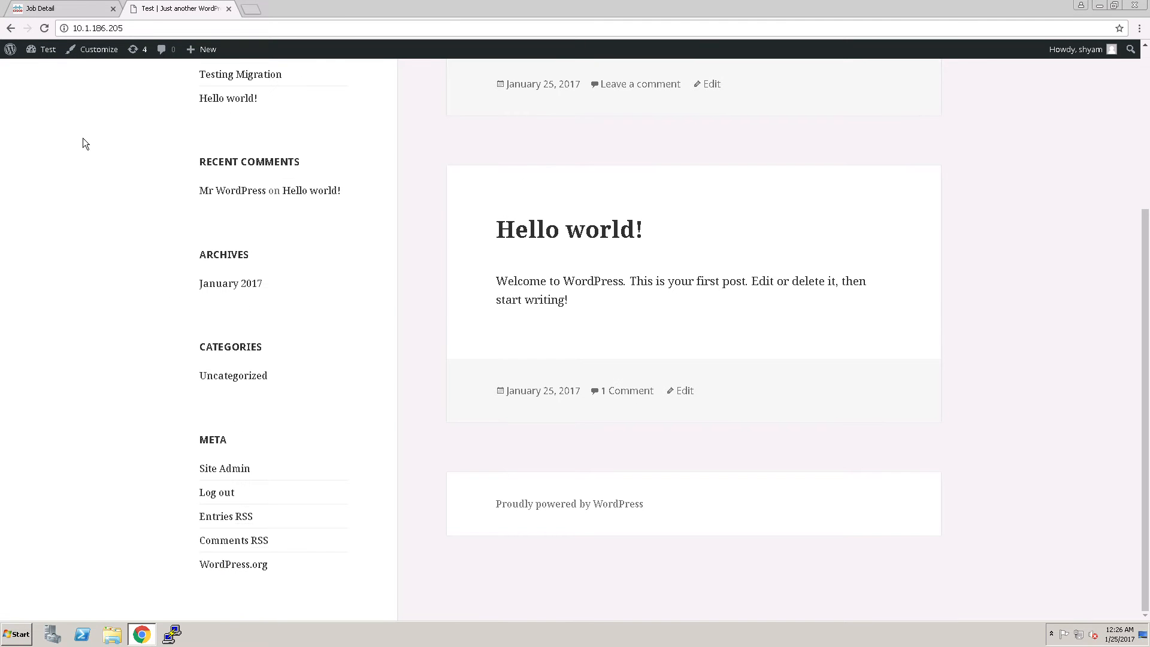
click(77, 57)
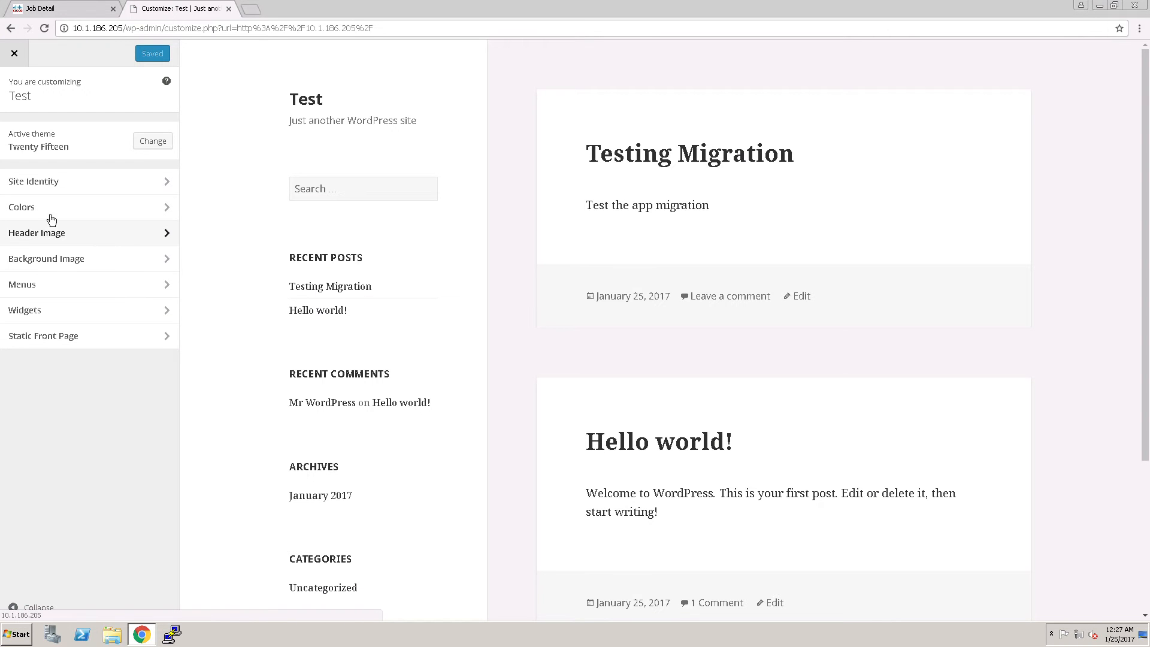
click(161, 210)
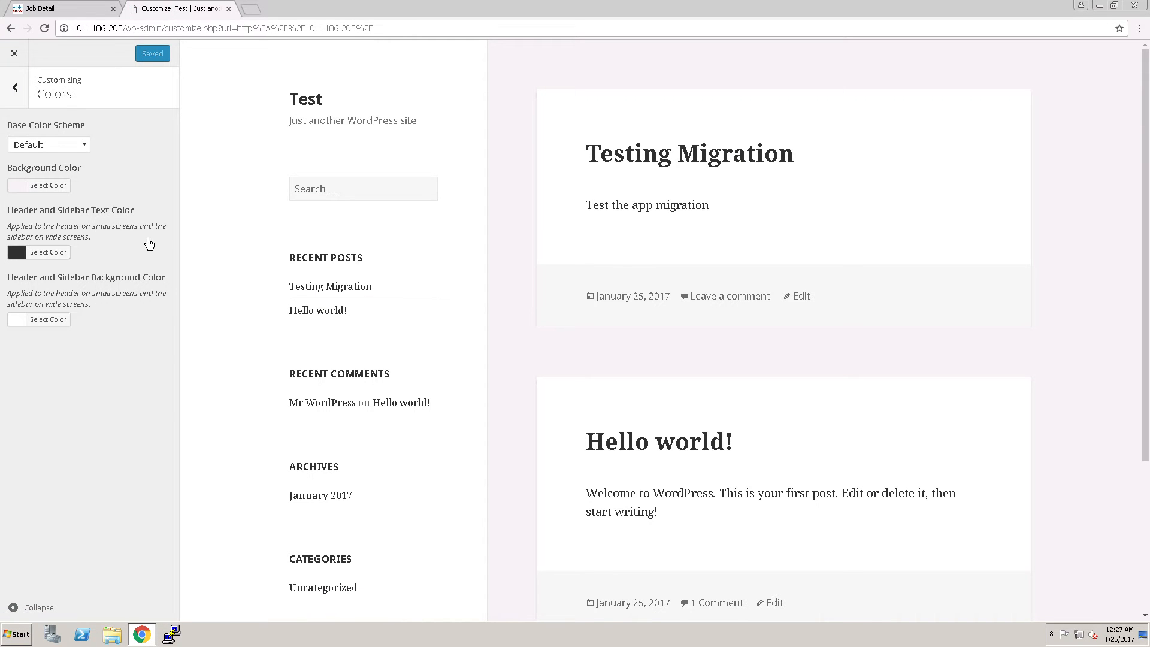
click(68, 149)
click(49, 173)
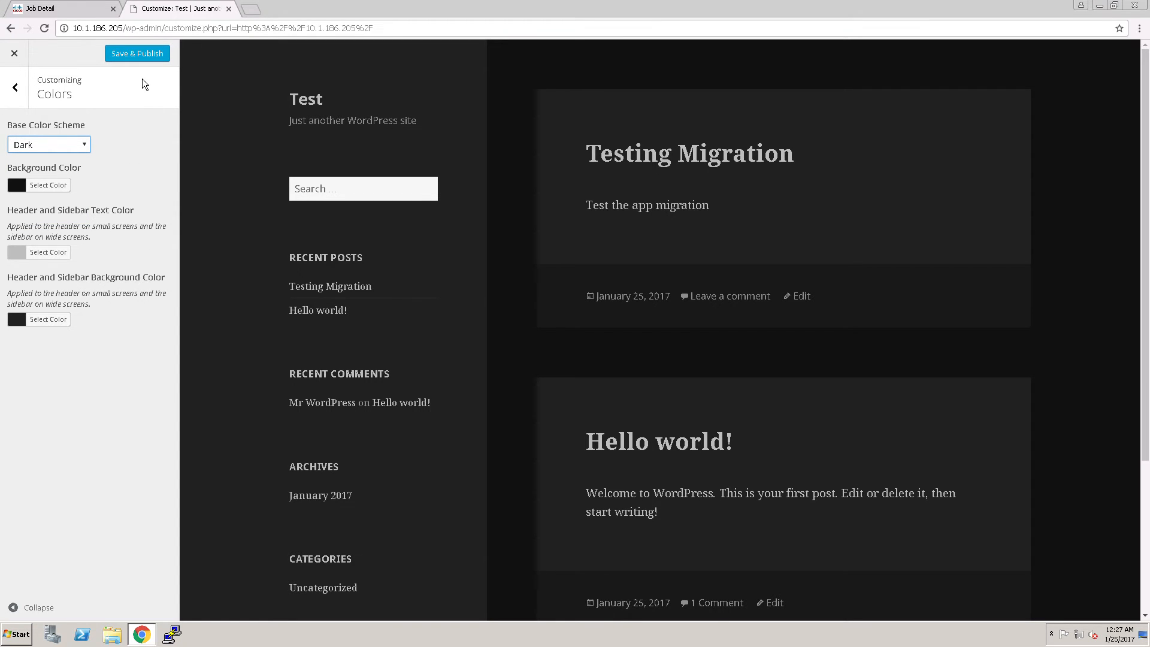
click(145, 59)
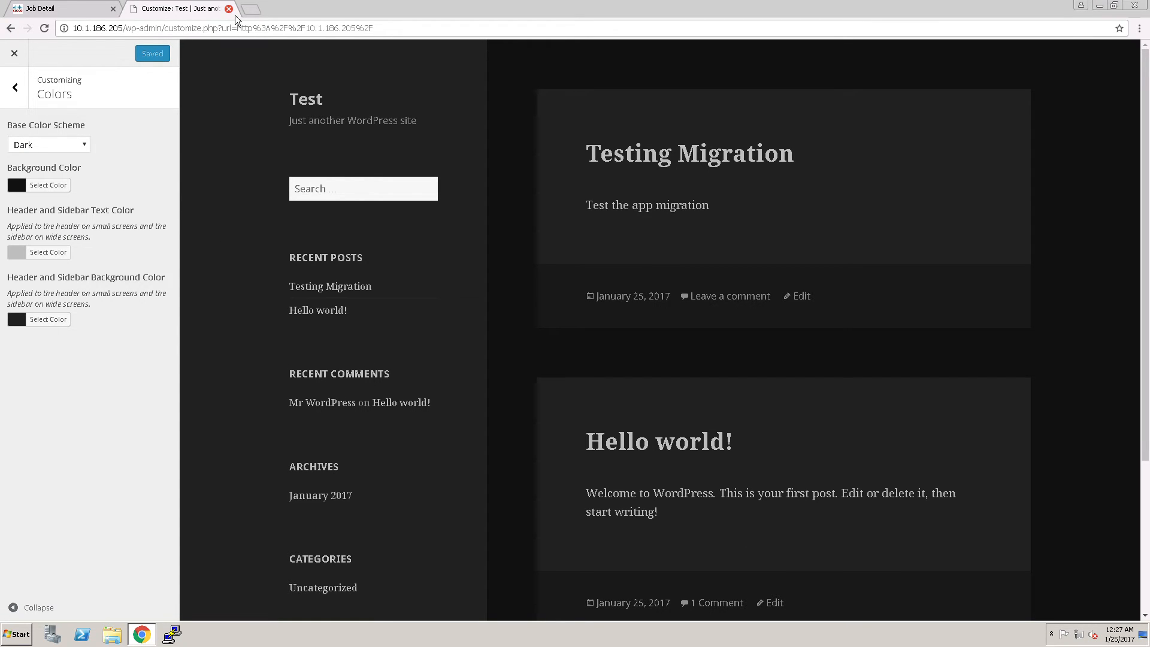
key(ctrl+w)
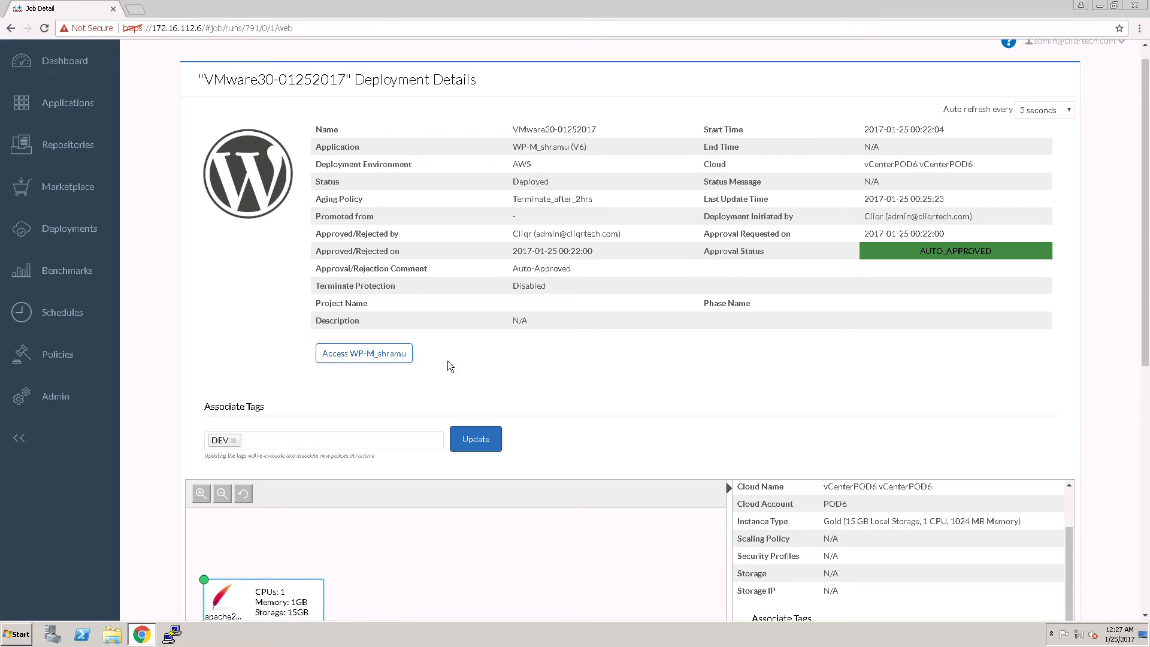
click(398, 360)
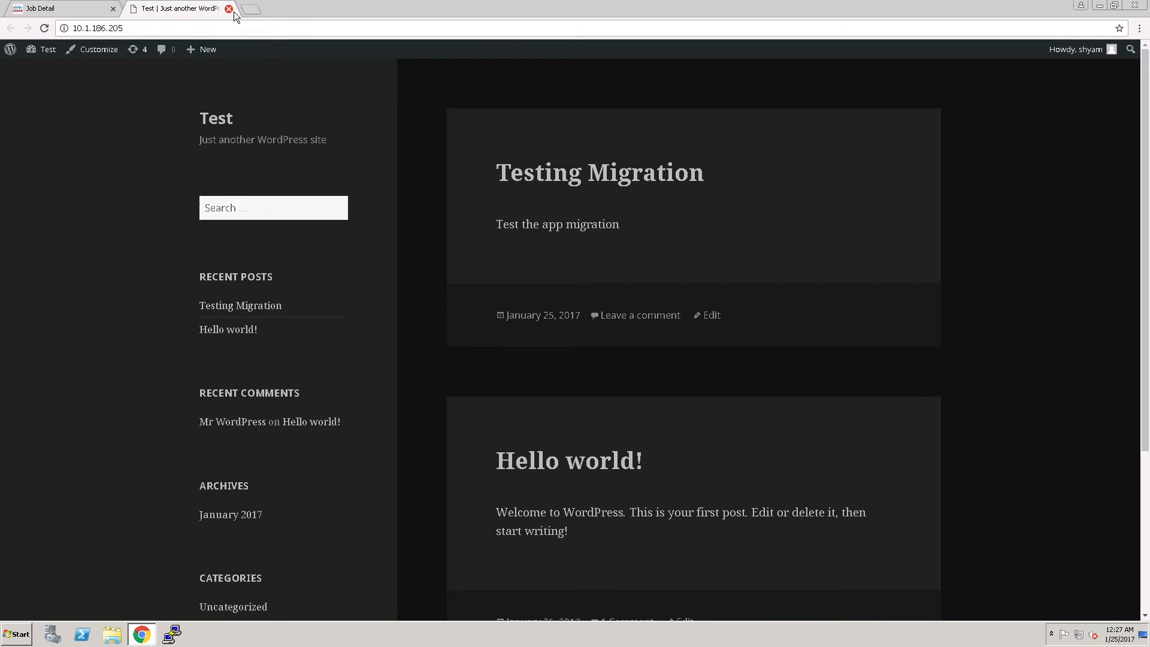
key(ctrl+w)
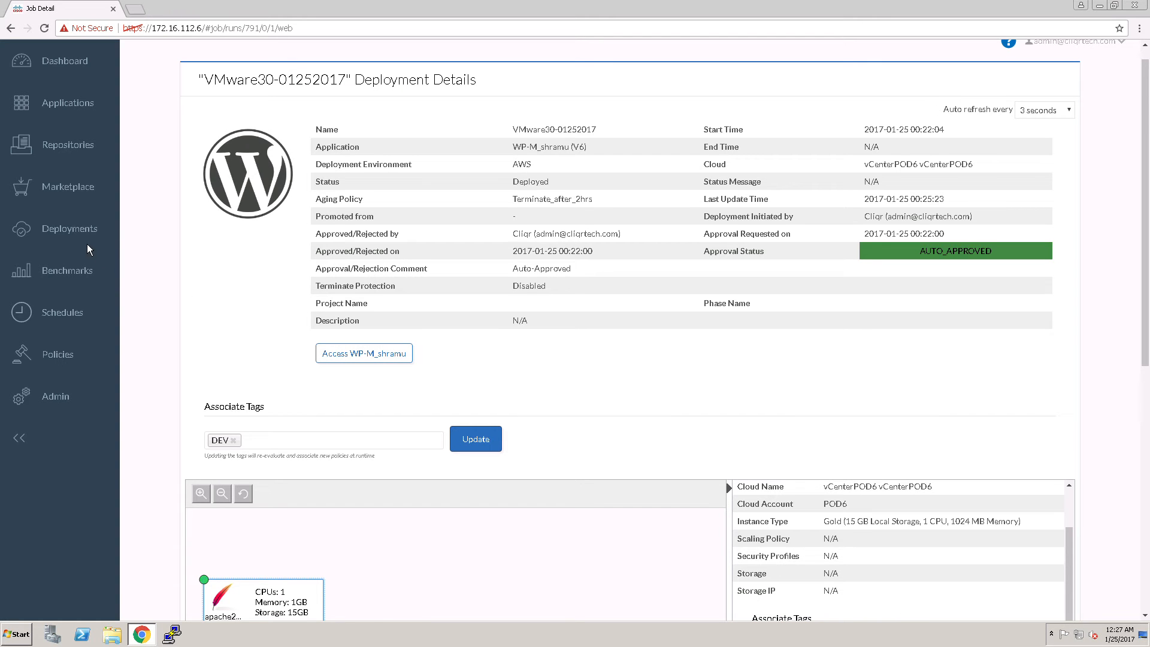
click(72, 238)
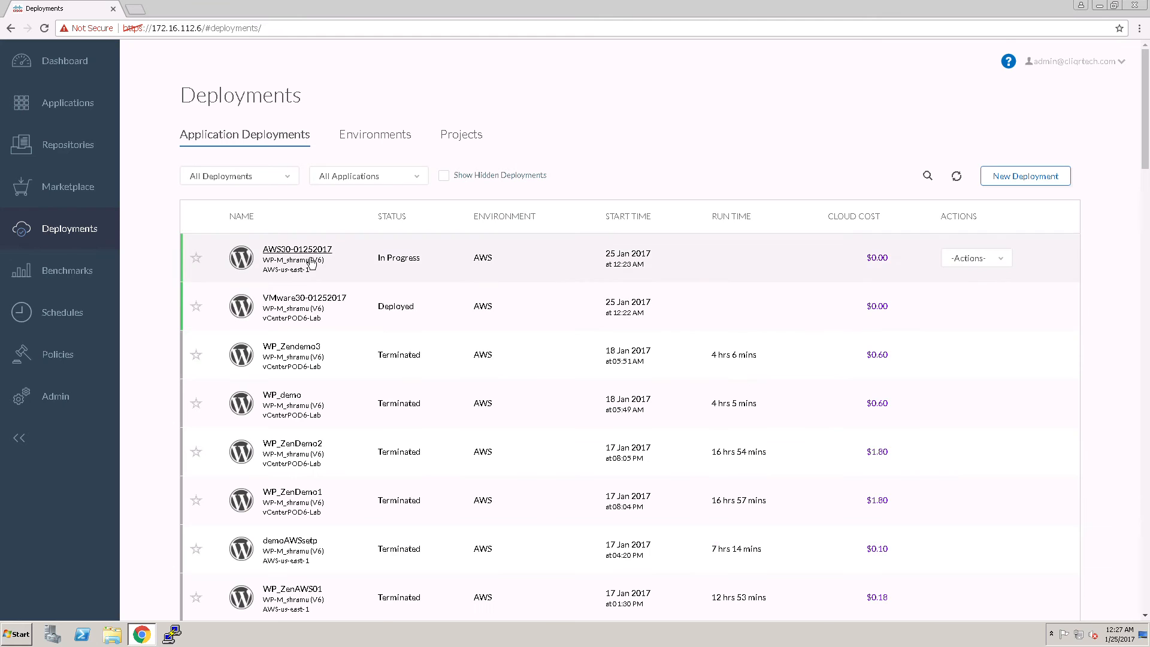
click(311, 264)
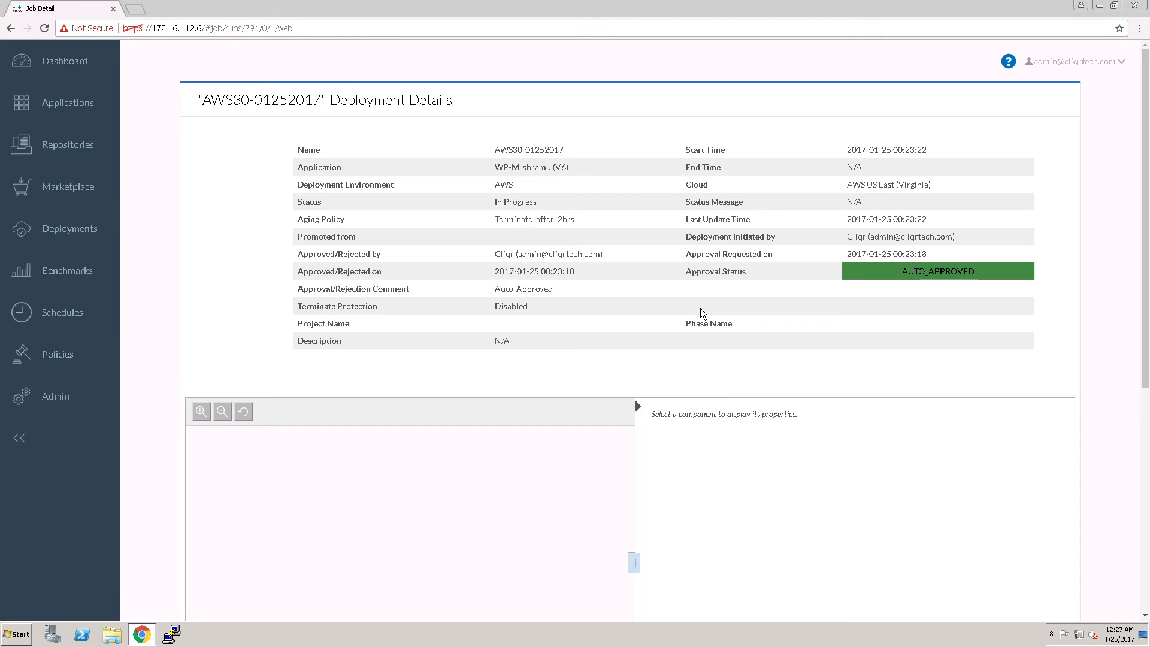
click(1043, 130)
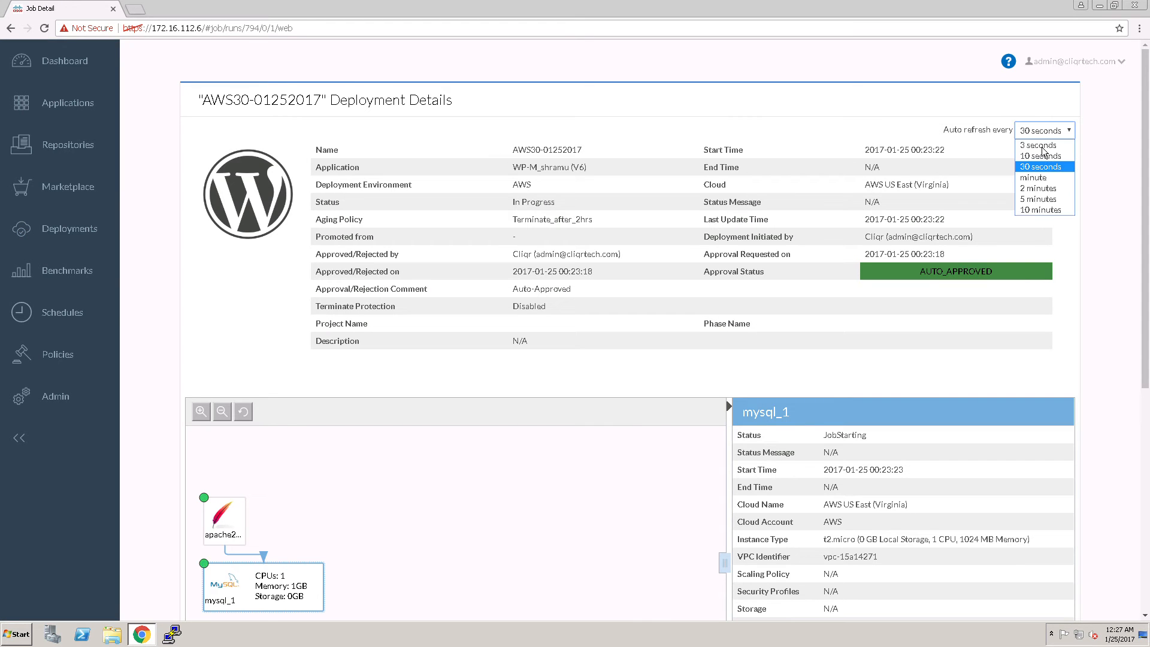
click(1039, 146)
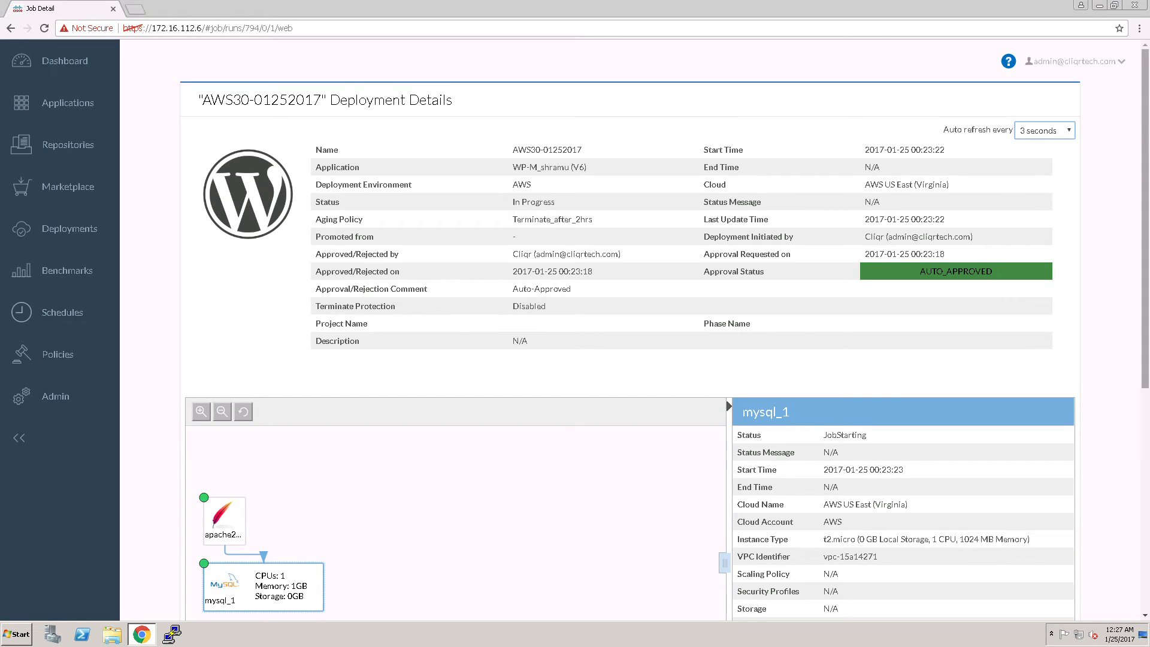
scroll(1096, 378, down, 3)
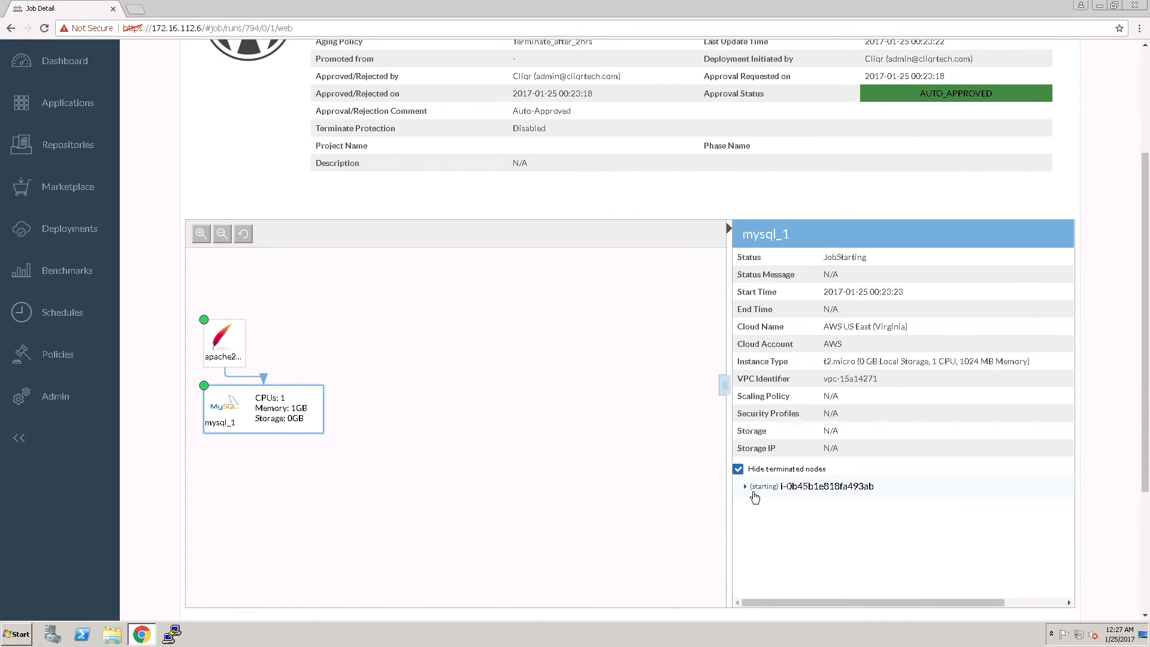
click(925, 488)
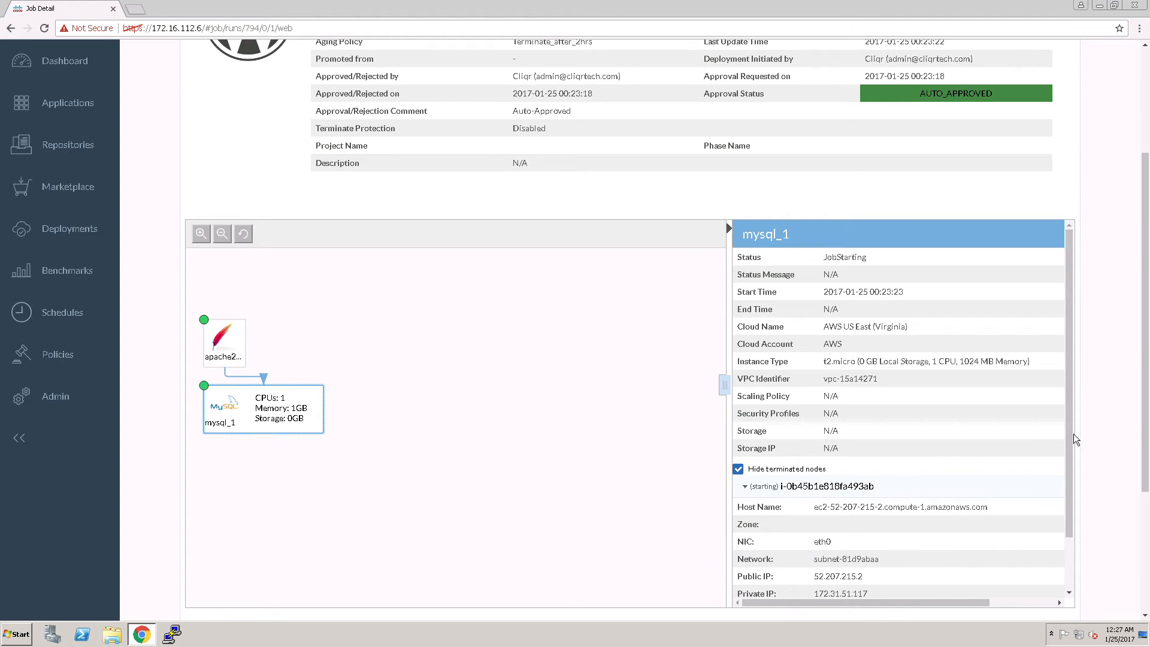
drag(1071, 458, 1093, 349)
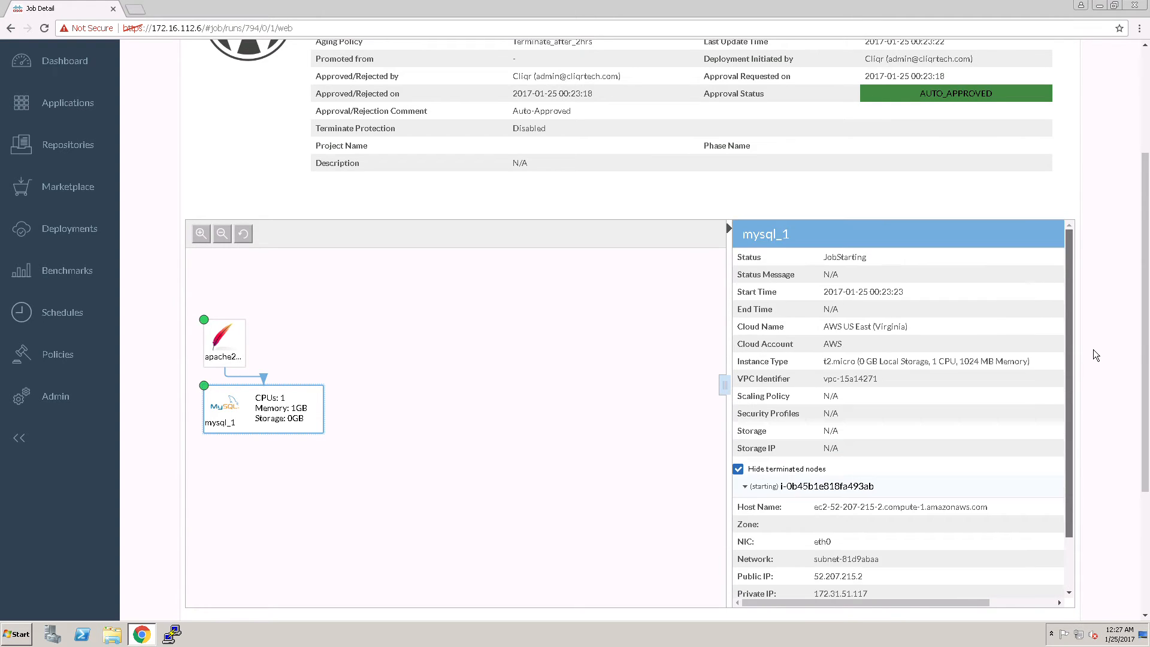
scroll(1102, 292, up, 3)
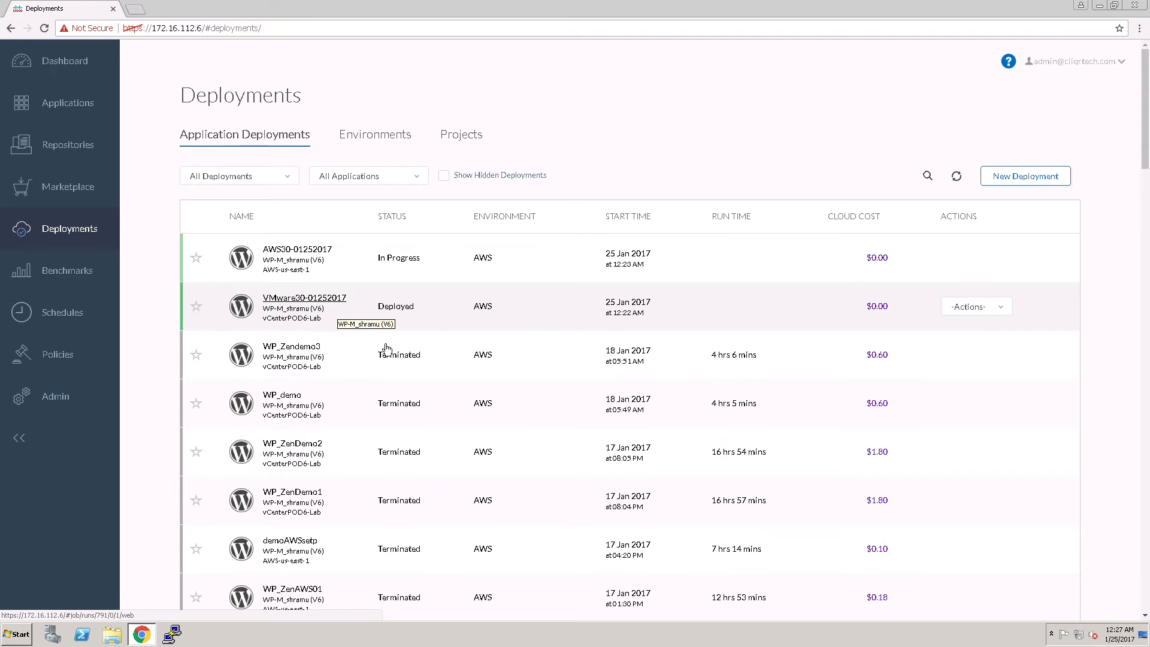
click(316, 298)
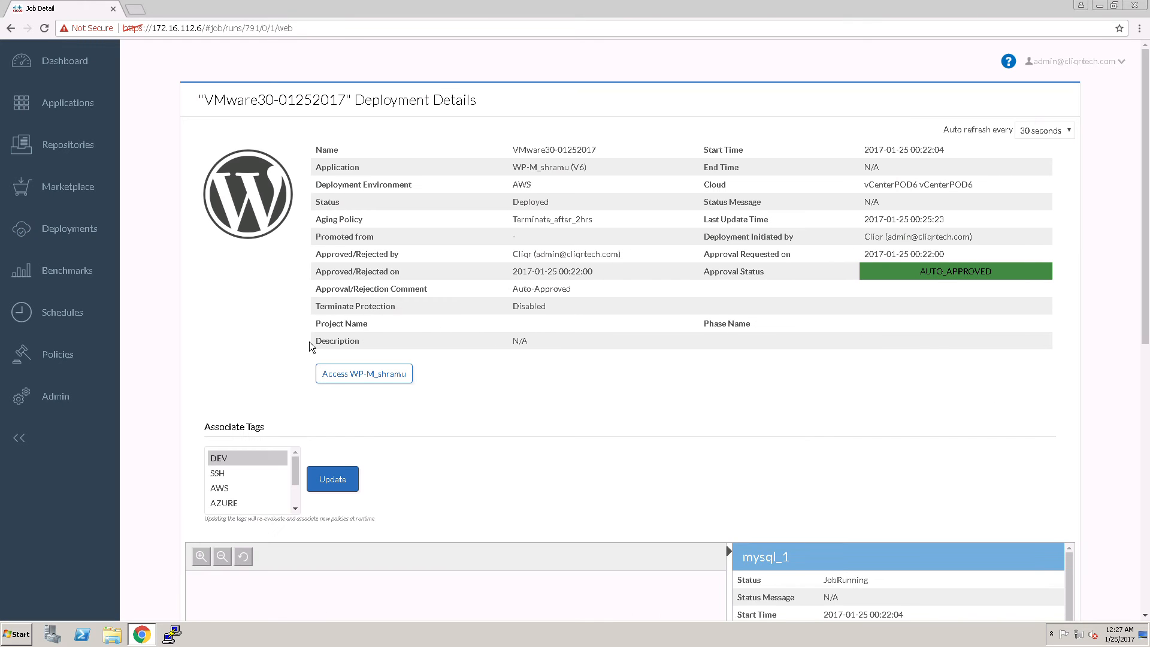
click(364, 374)
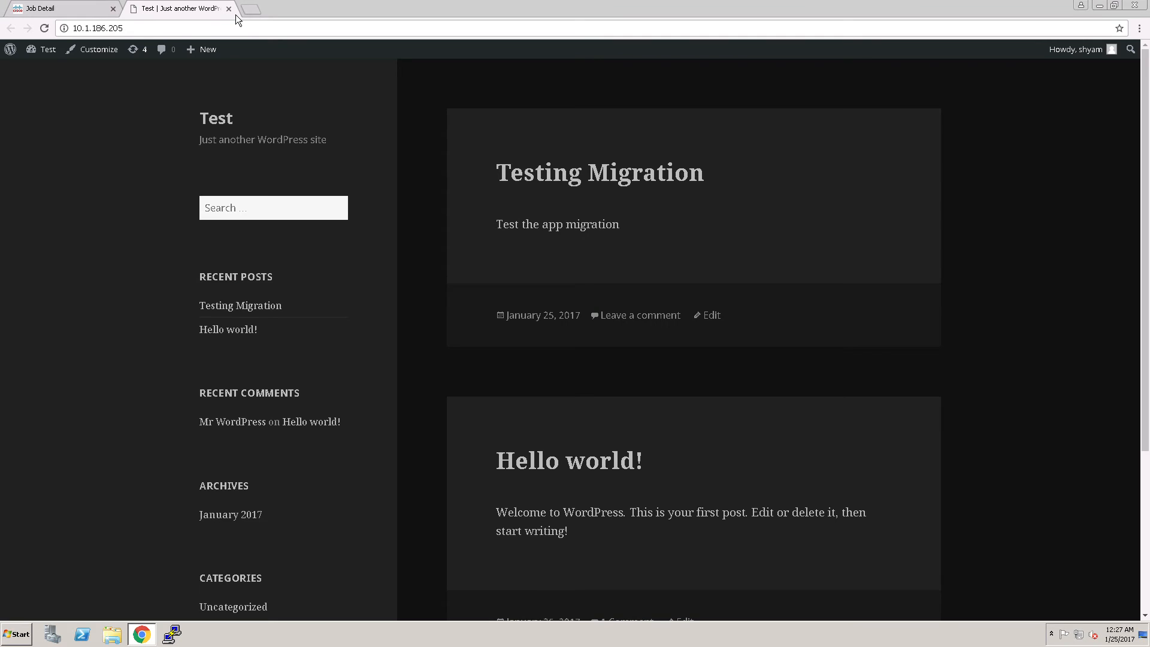
click(231, 11)
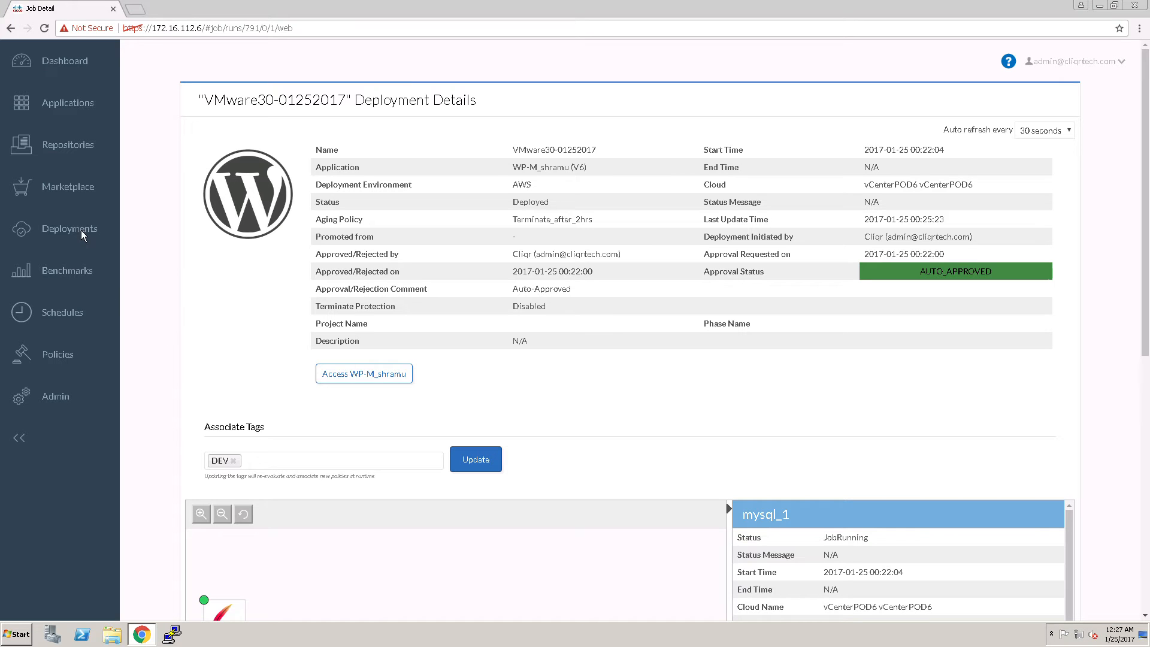
click(83, 229)
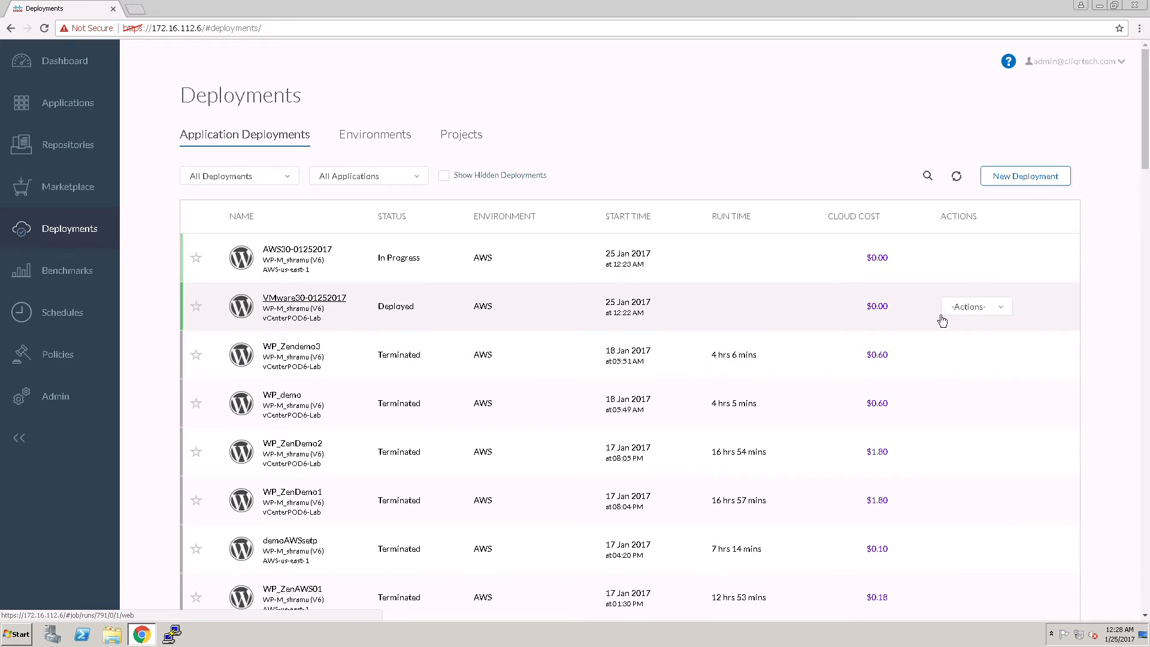
click(980, 313)
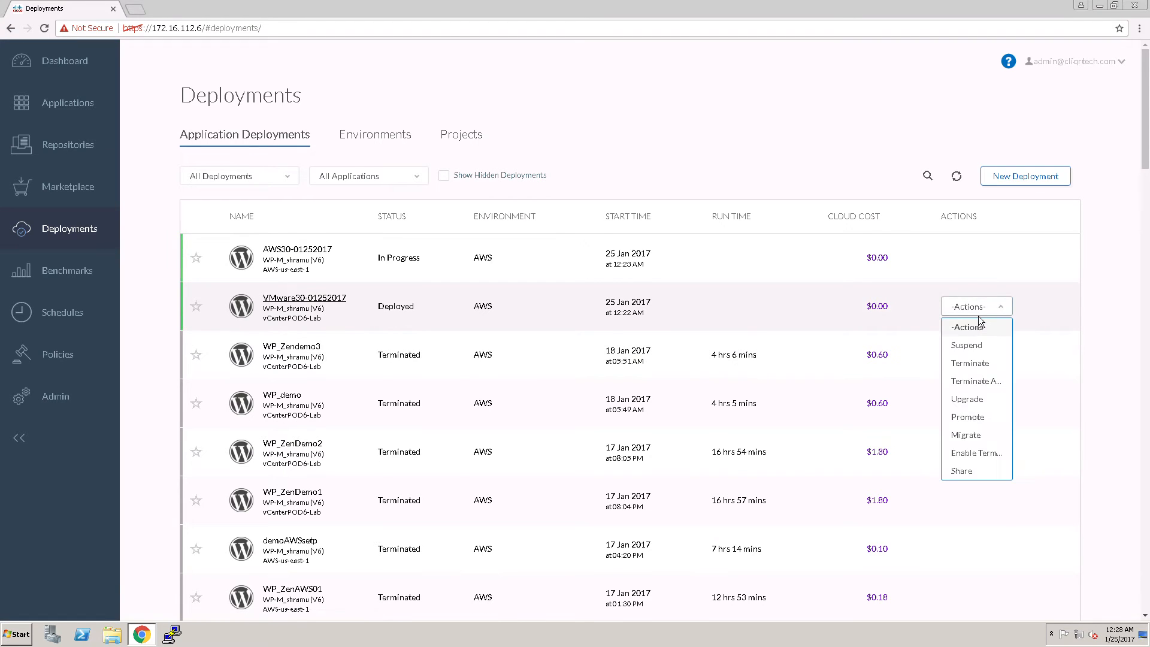
click(978, 438)
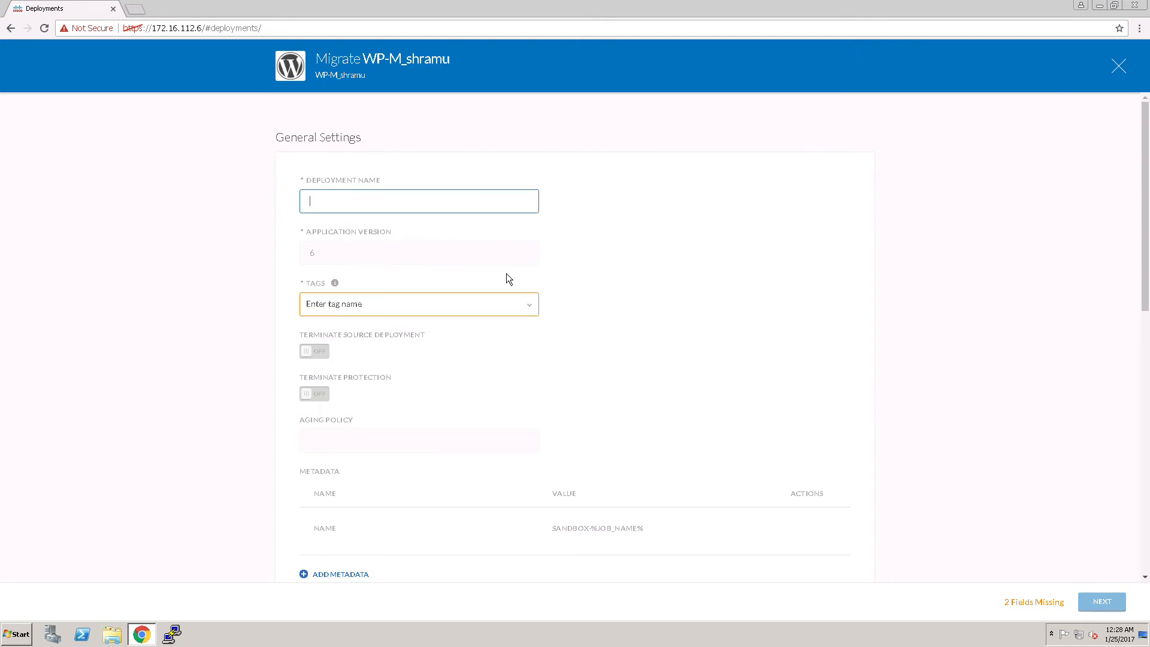
click(394, 209)
text(AWS31-01252017)
click(365, 314)
click(359, 327)
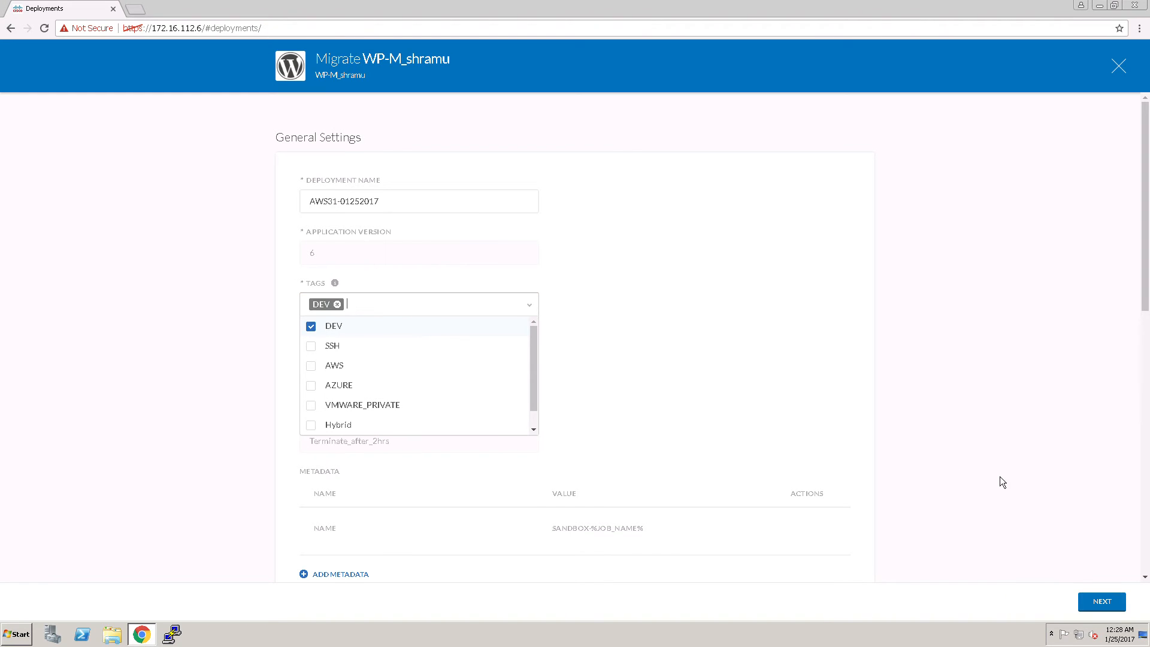
Continue to the cloud settings, review the AWS US East (Virginia) target and tier settings, and launch the migration
click(1100, 601)
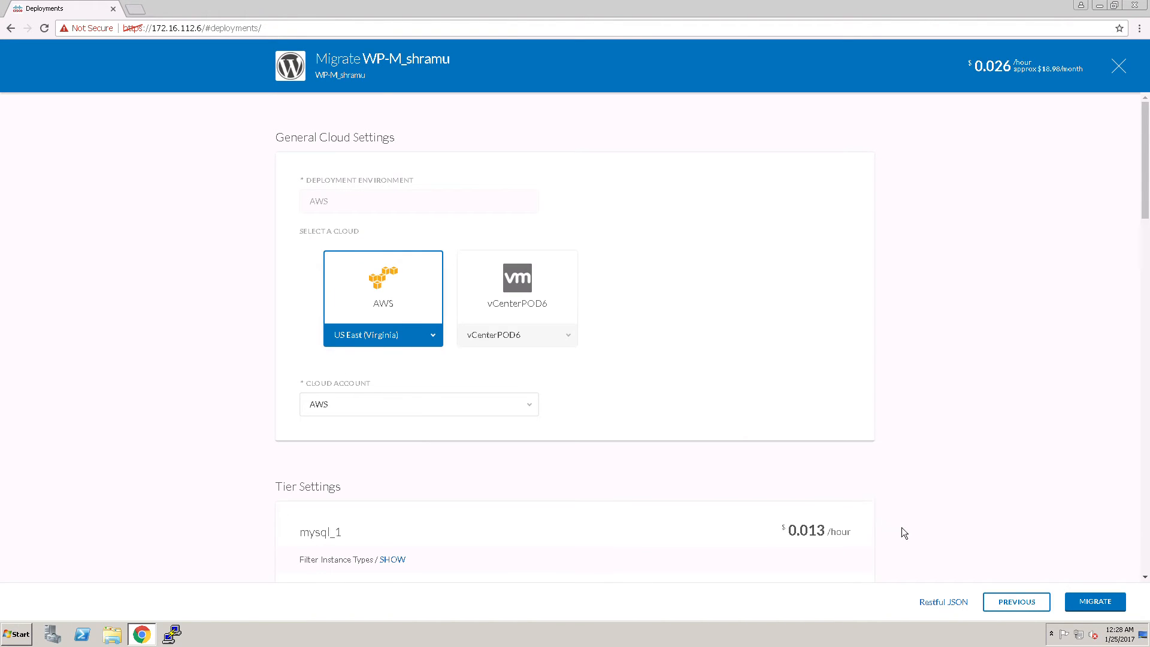
scroll(900, 527, down, 15)
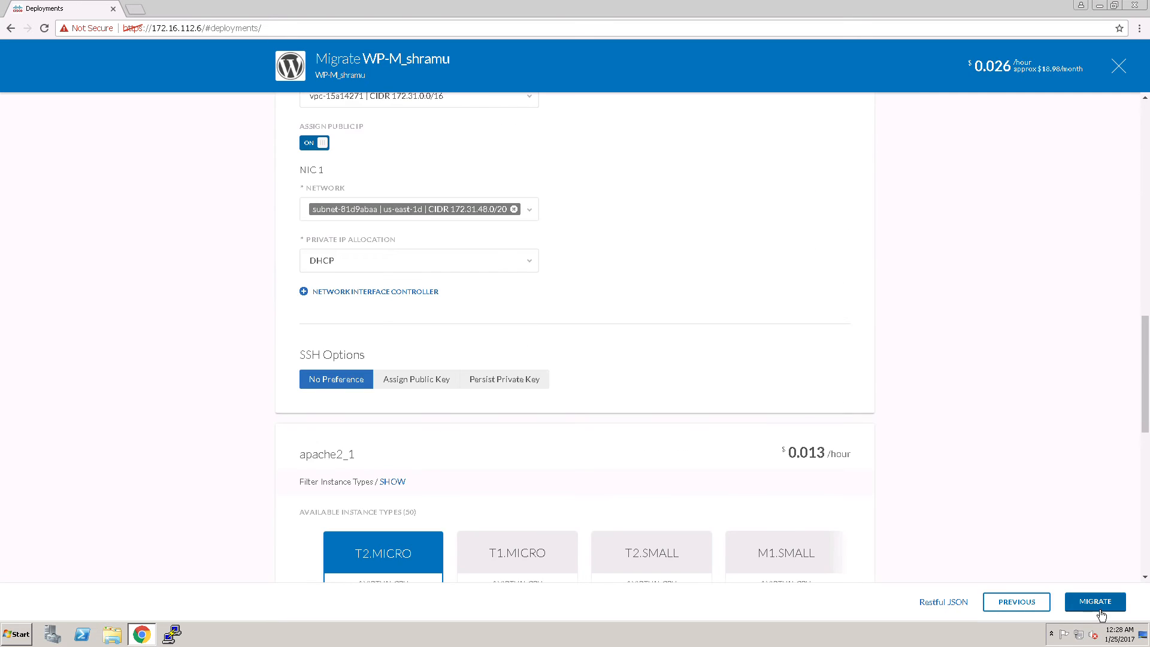
click(1100, 612)
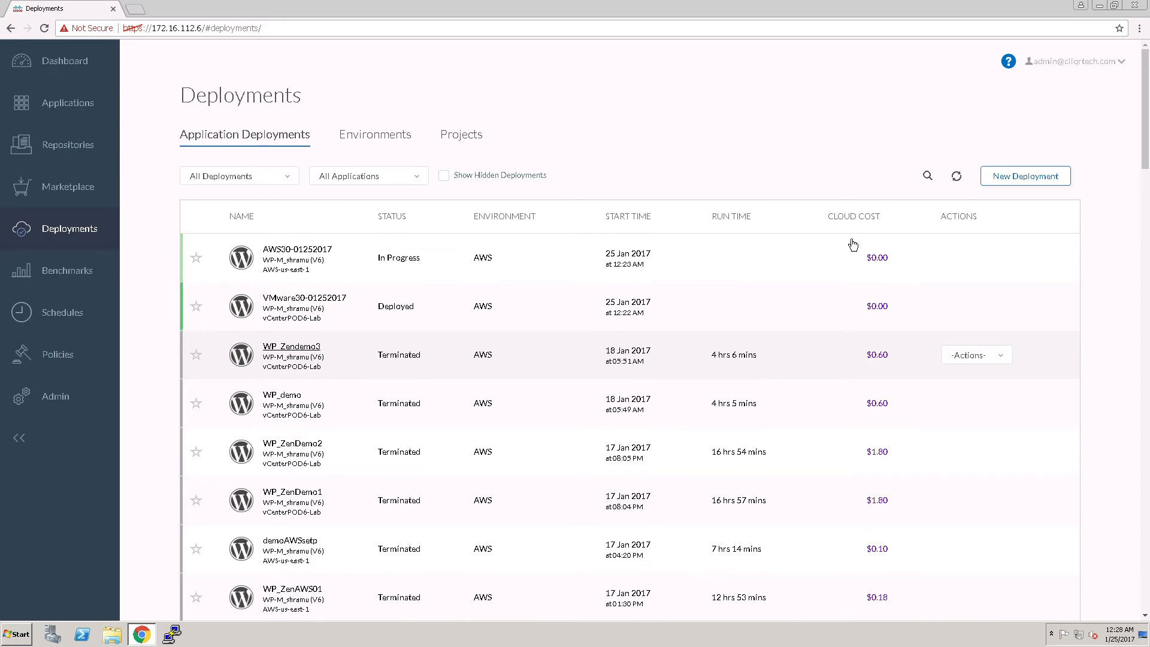
click(963, 182)
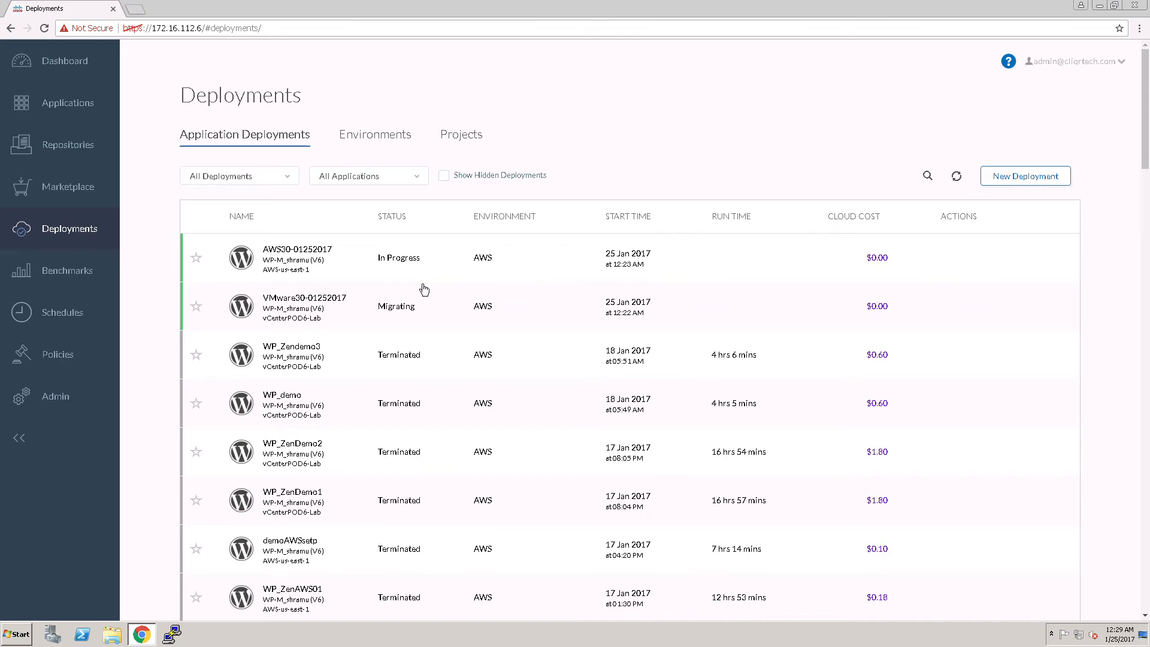
click(320, 308)
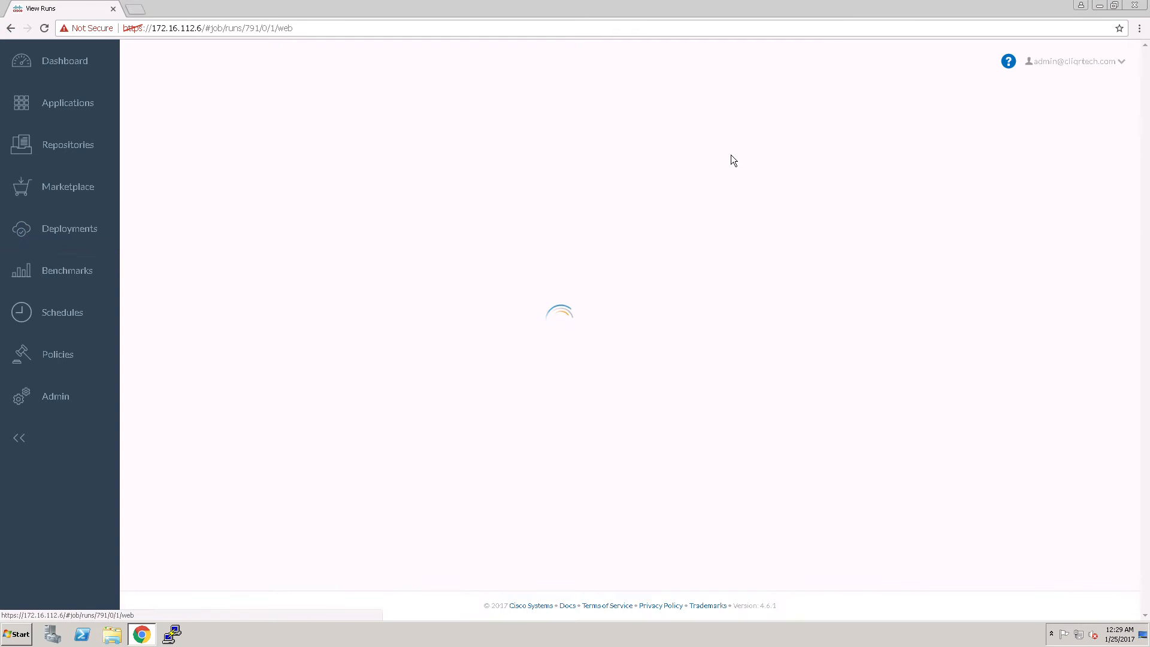
click(1042, 133)
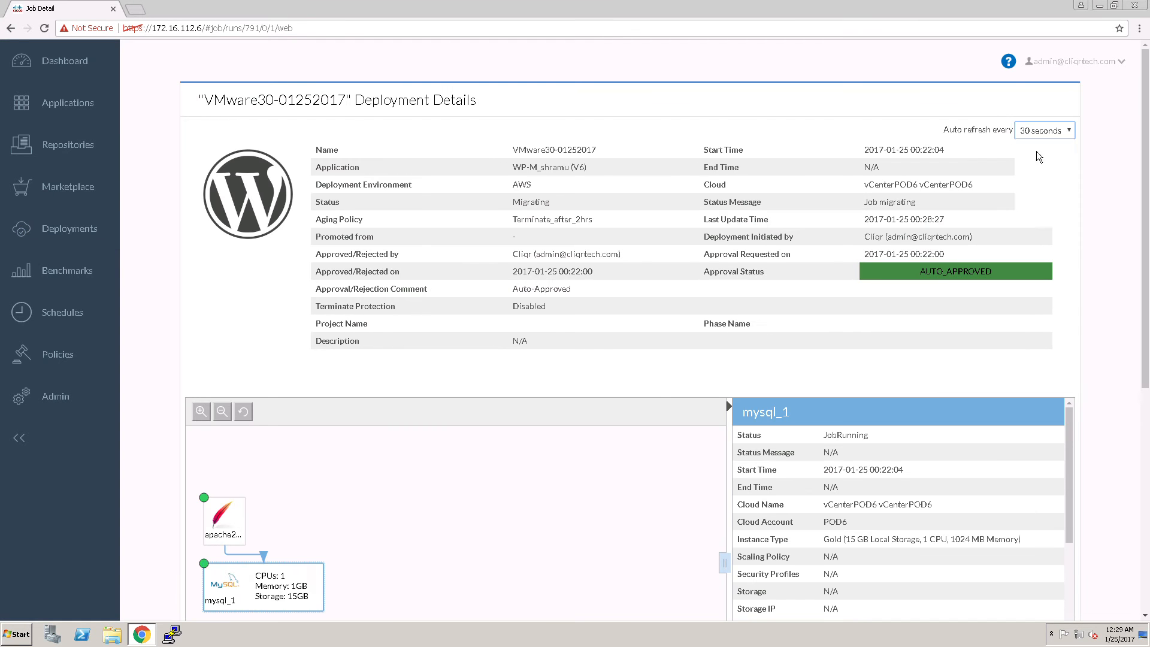
click(1038, 145)
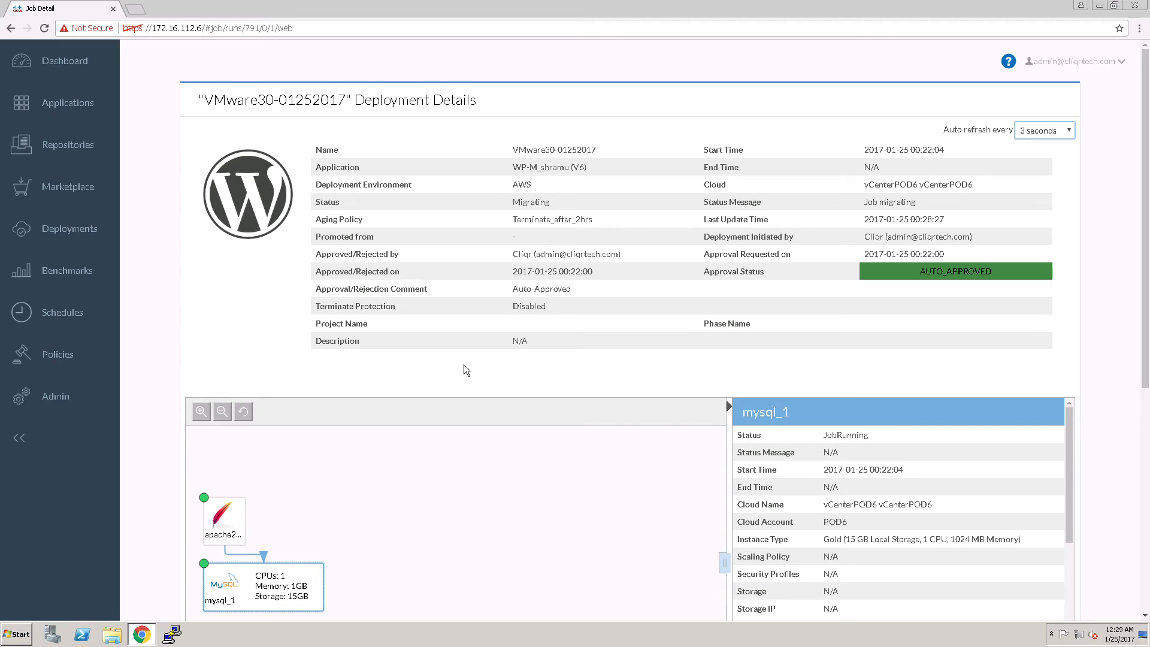
click(80, 241)
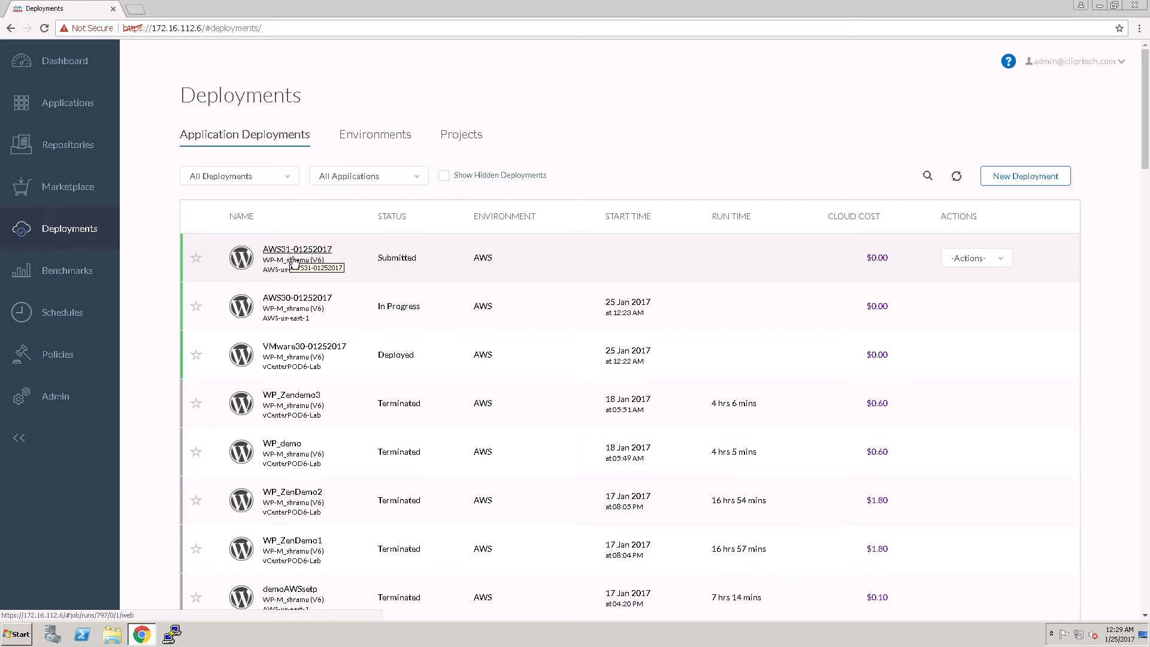
click(648, 275)
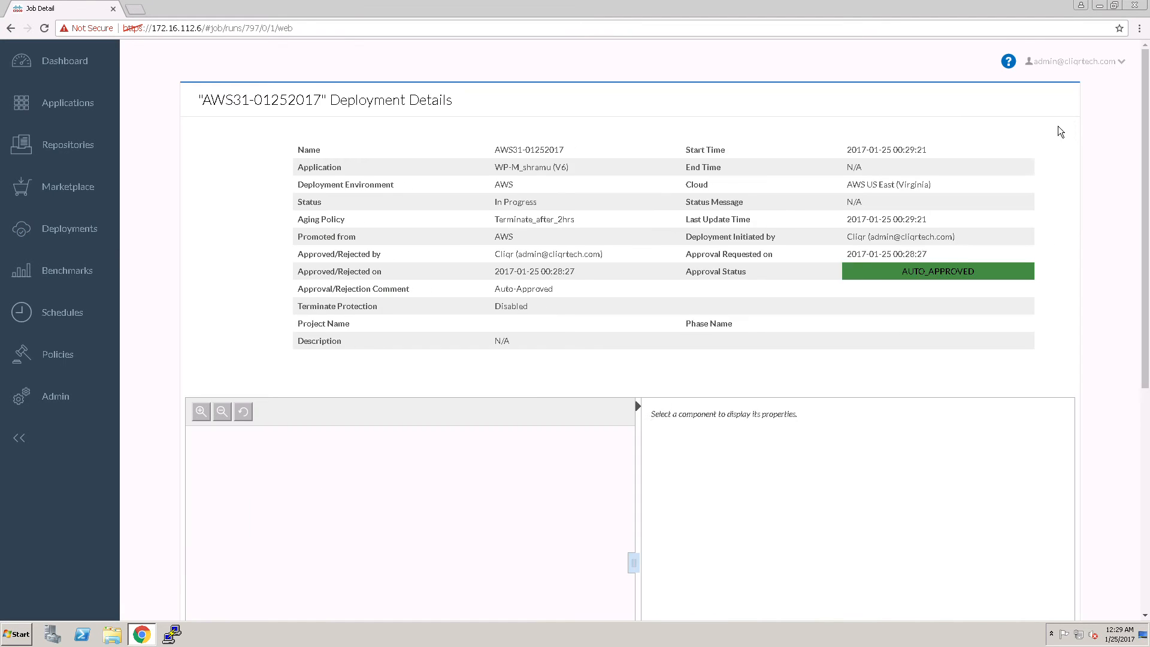
click(1043, 132)
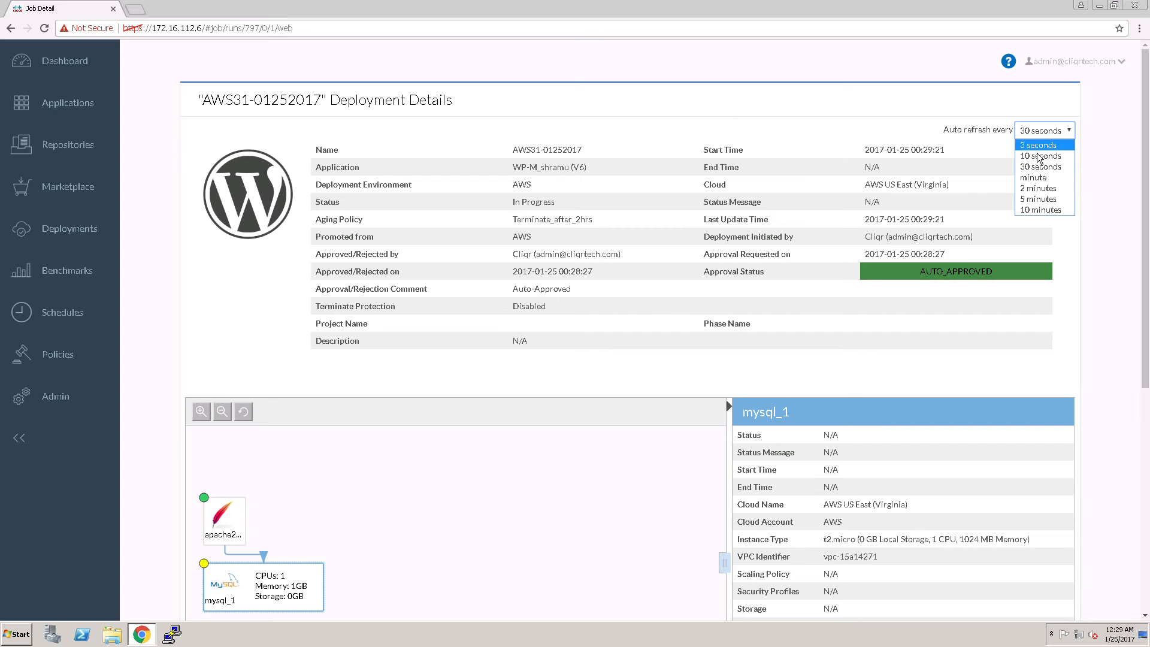
click(1040, 157)
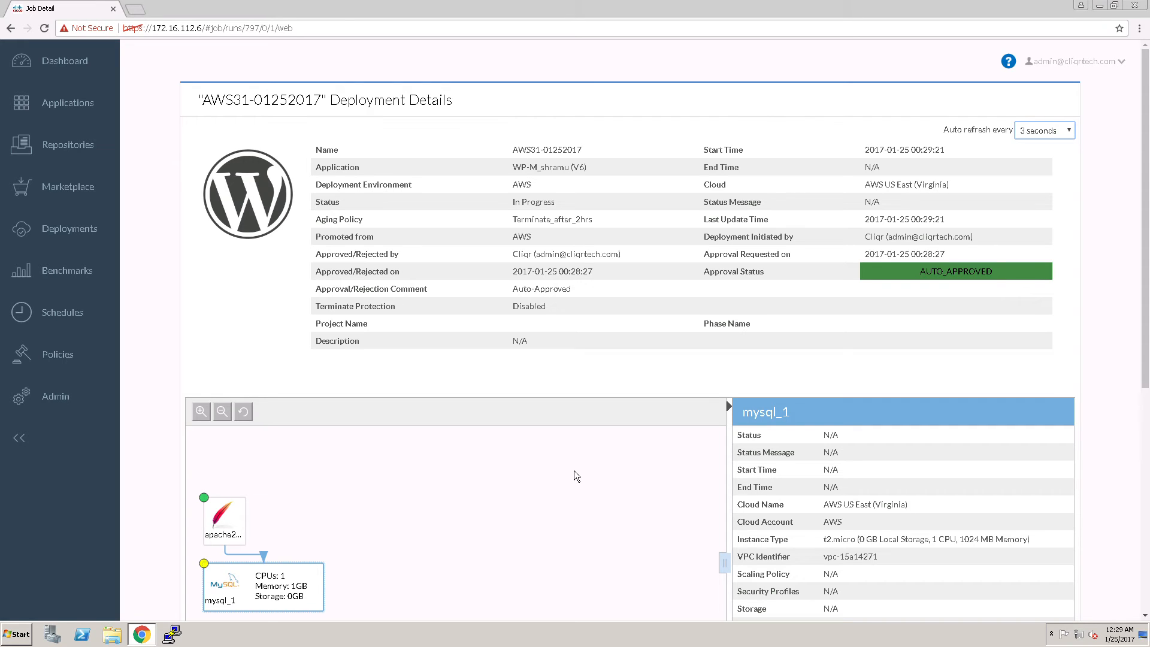
click(95, 232)
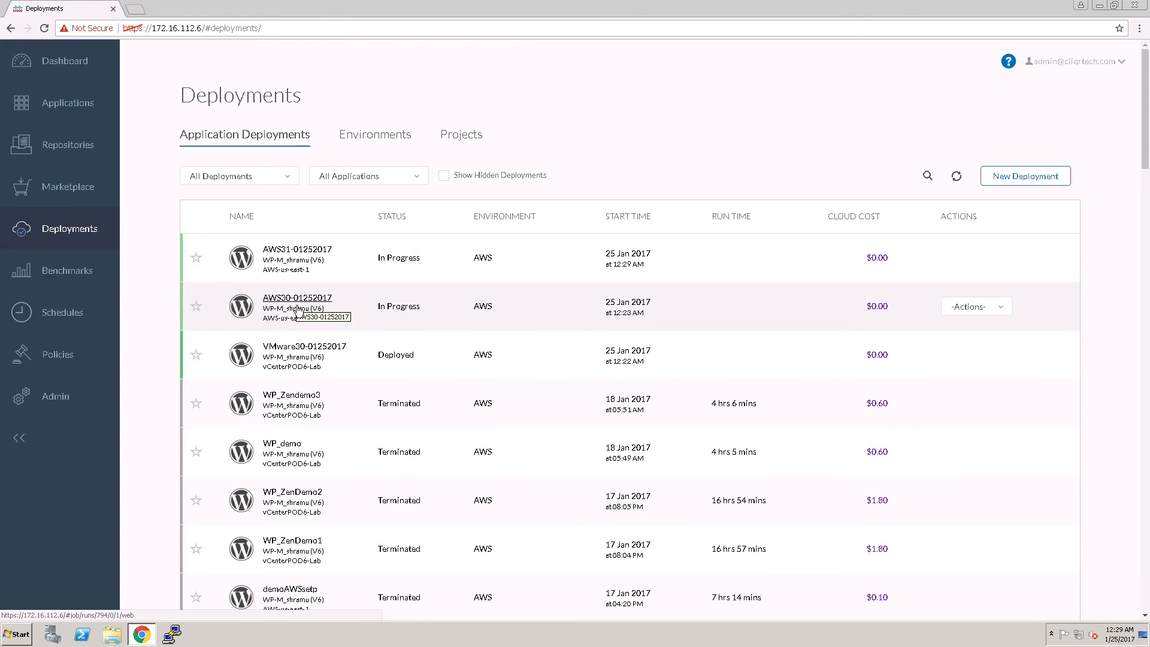
click(295, 308)
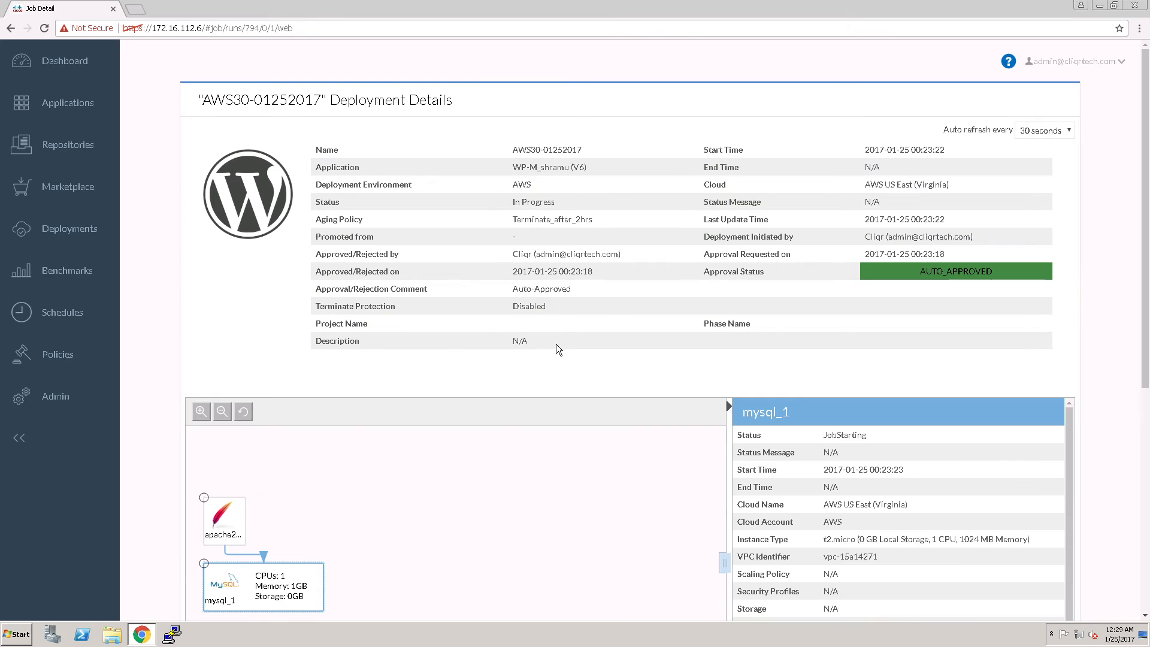
click(1044, 131)
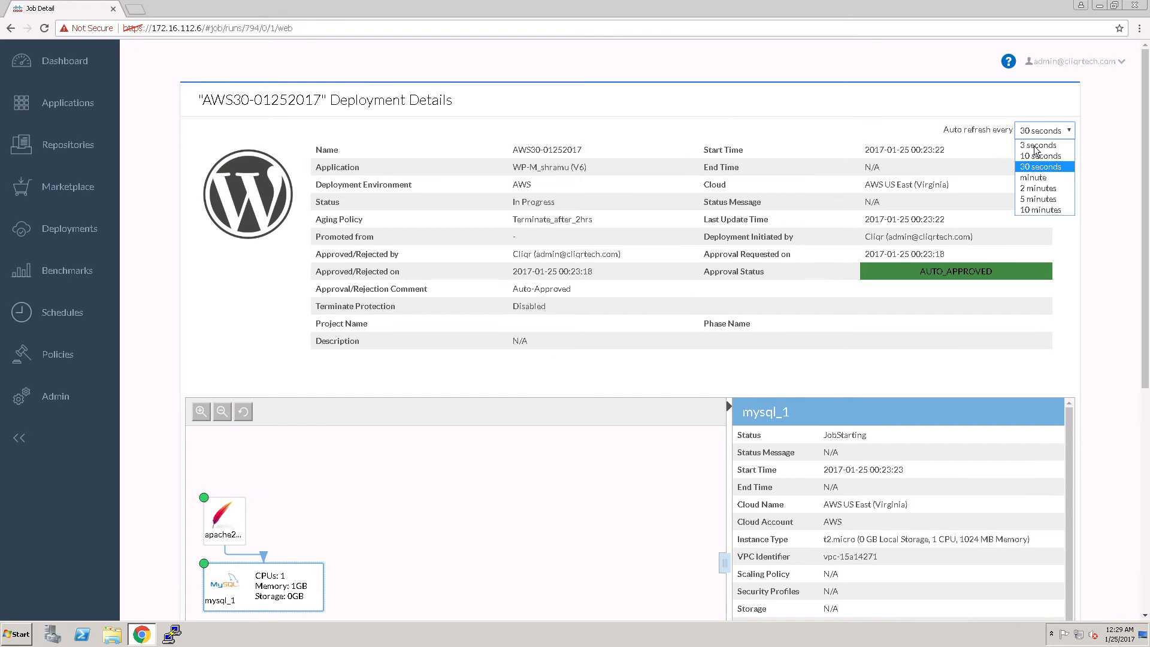
click(1041, 144)
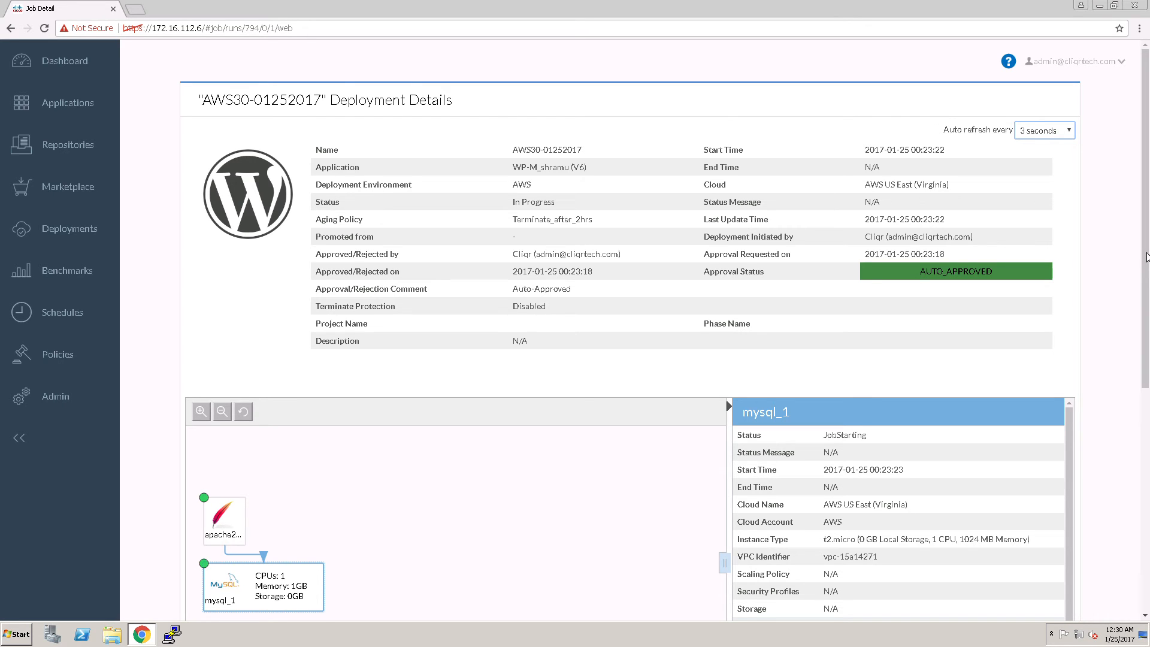
scroll(875, 540, down, 5)
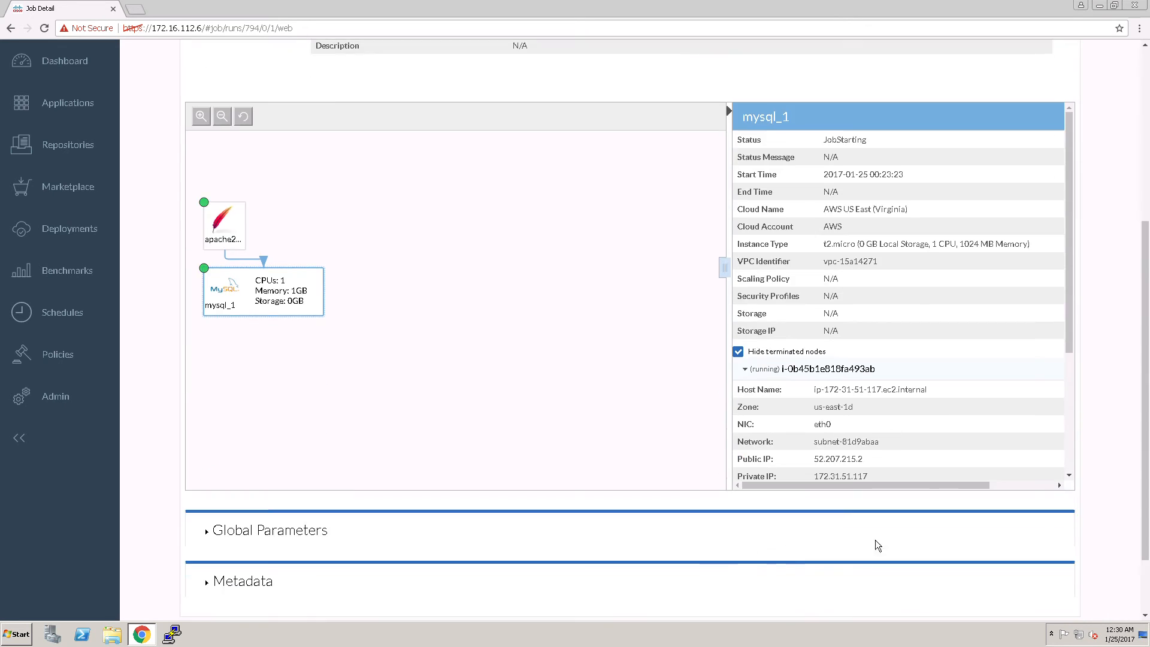
drag(1068, 346, 1061, 505)
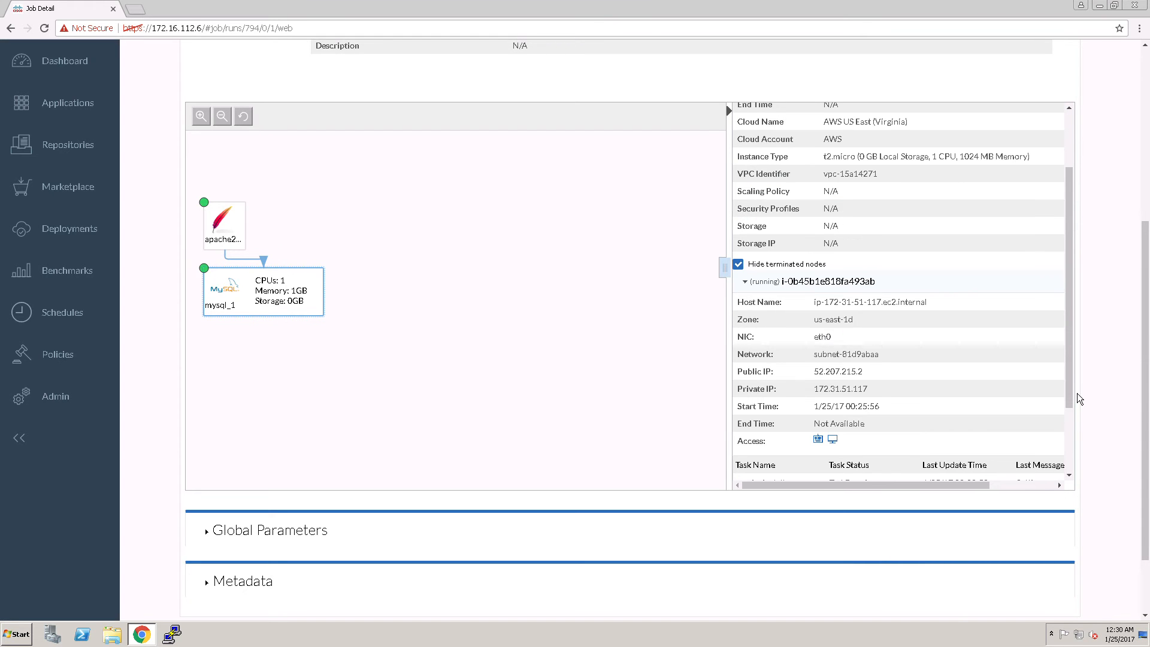
drag(1071, 395, 1074, 470)
drag(1146, 427, 1144, 234)
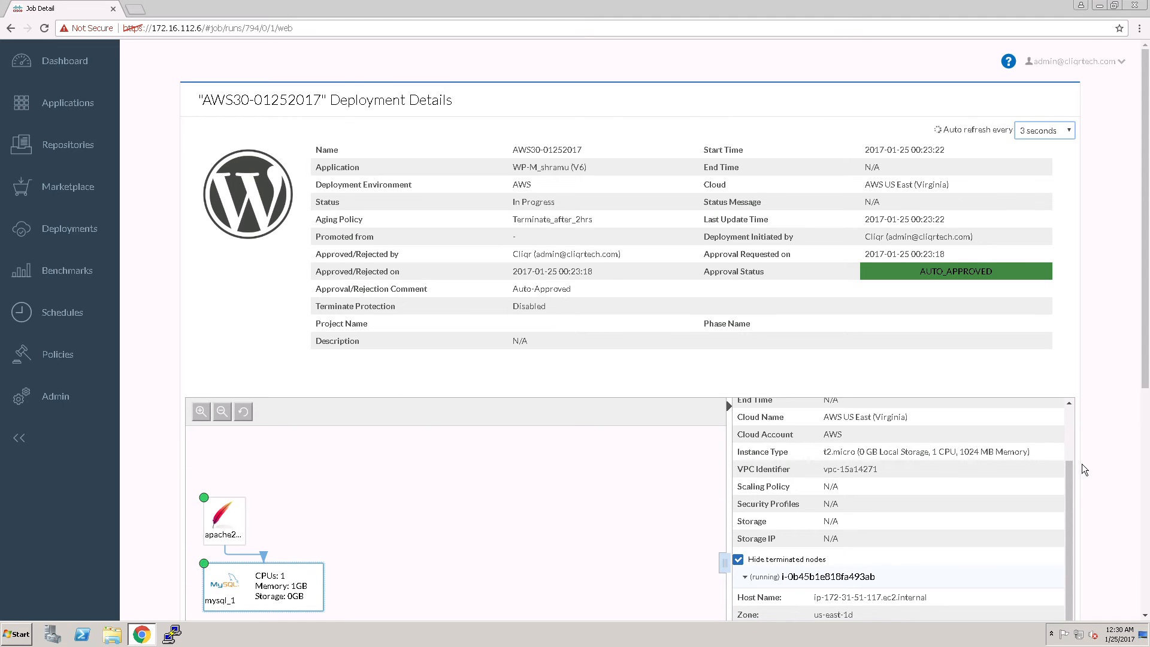
scroll(1142, 430, down, 4)
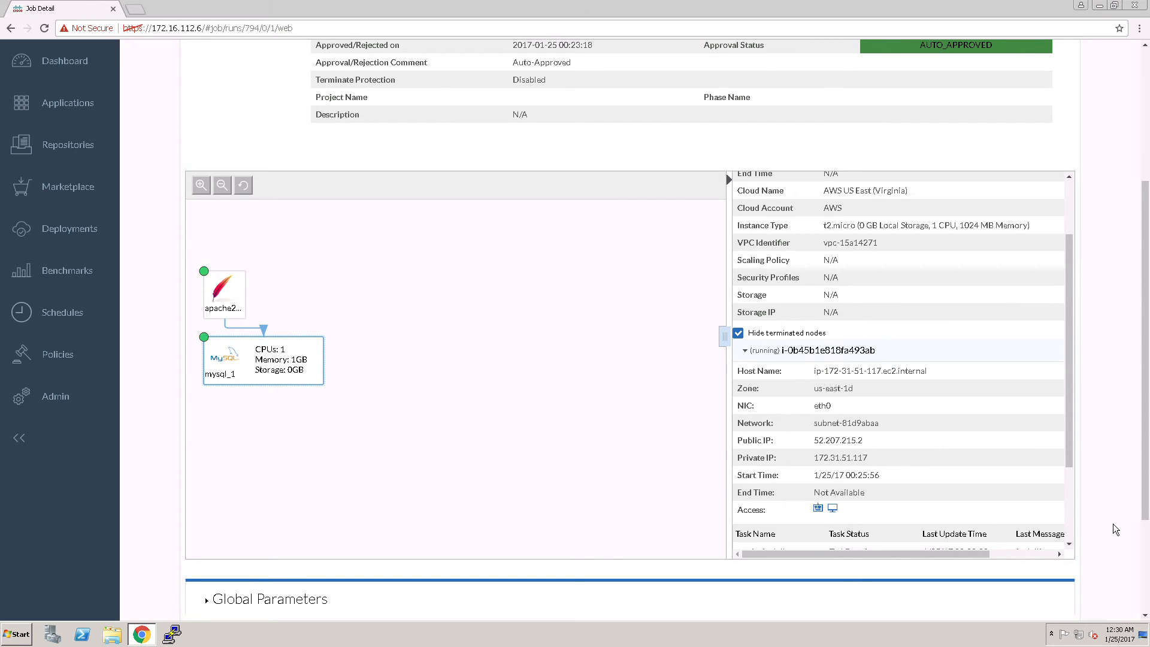
drag(1072, 460, 1082, 542)
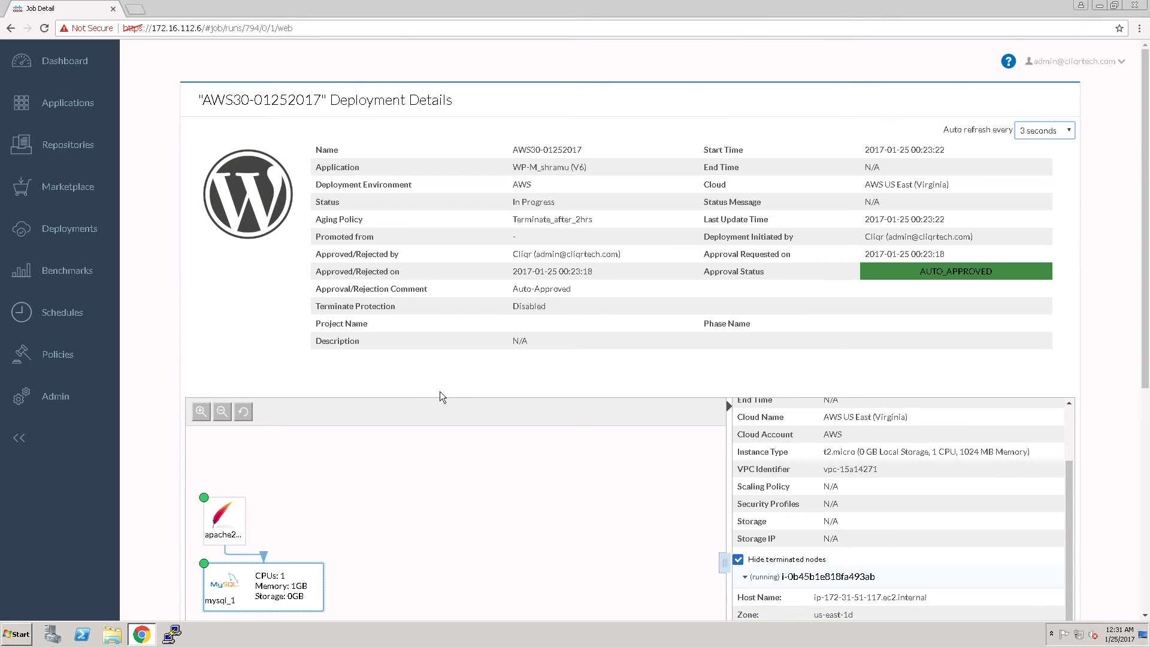
click(85, 232)
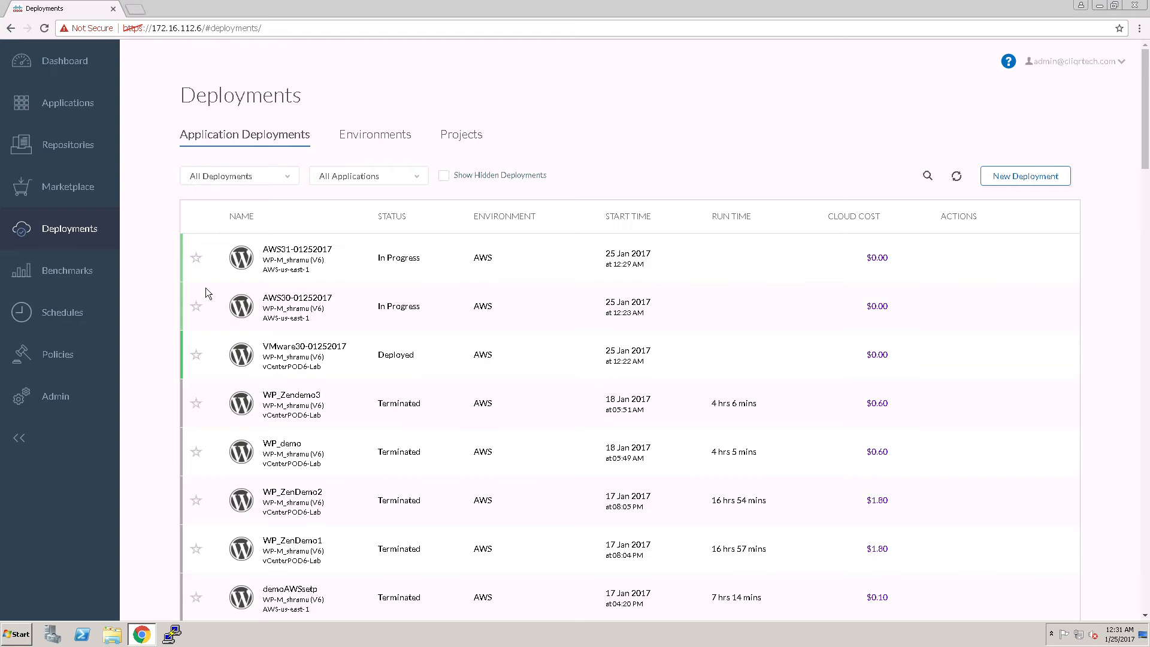
click(302, 299)
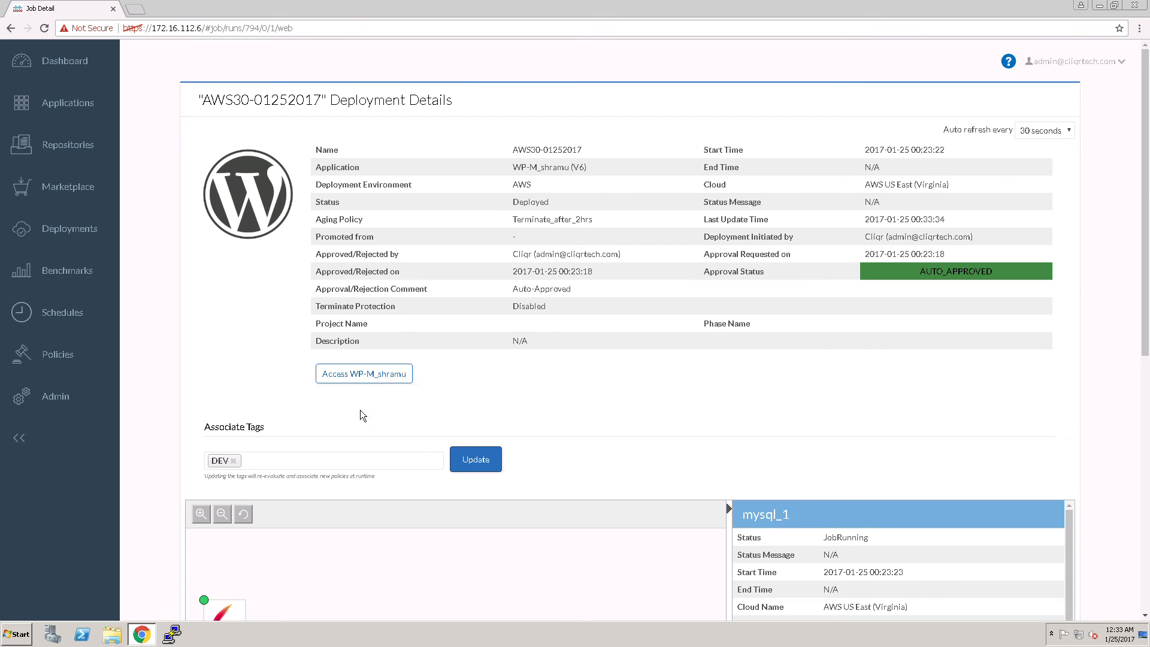
click(372, 380)
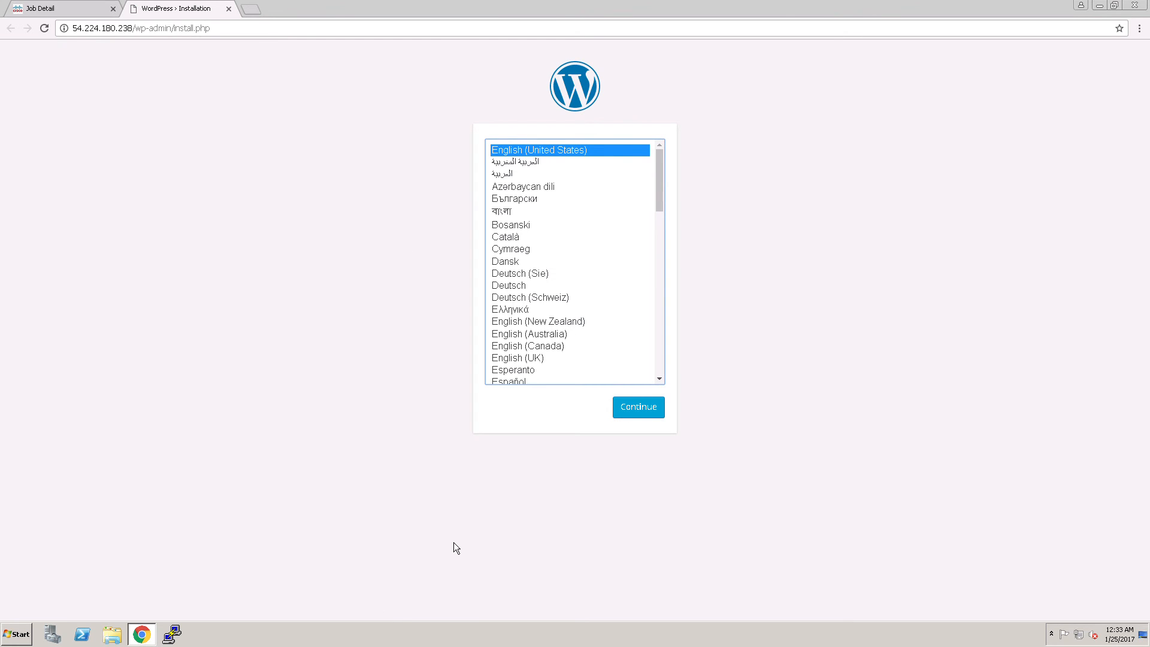
click(231, 11)
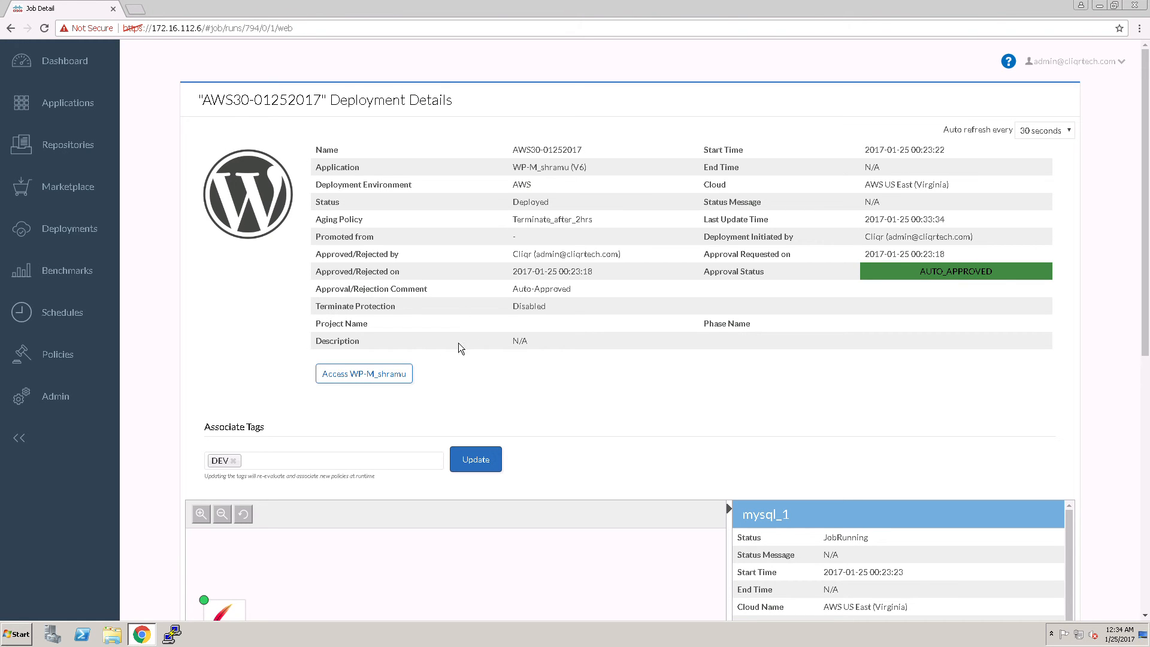
click(379, 376)
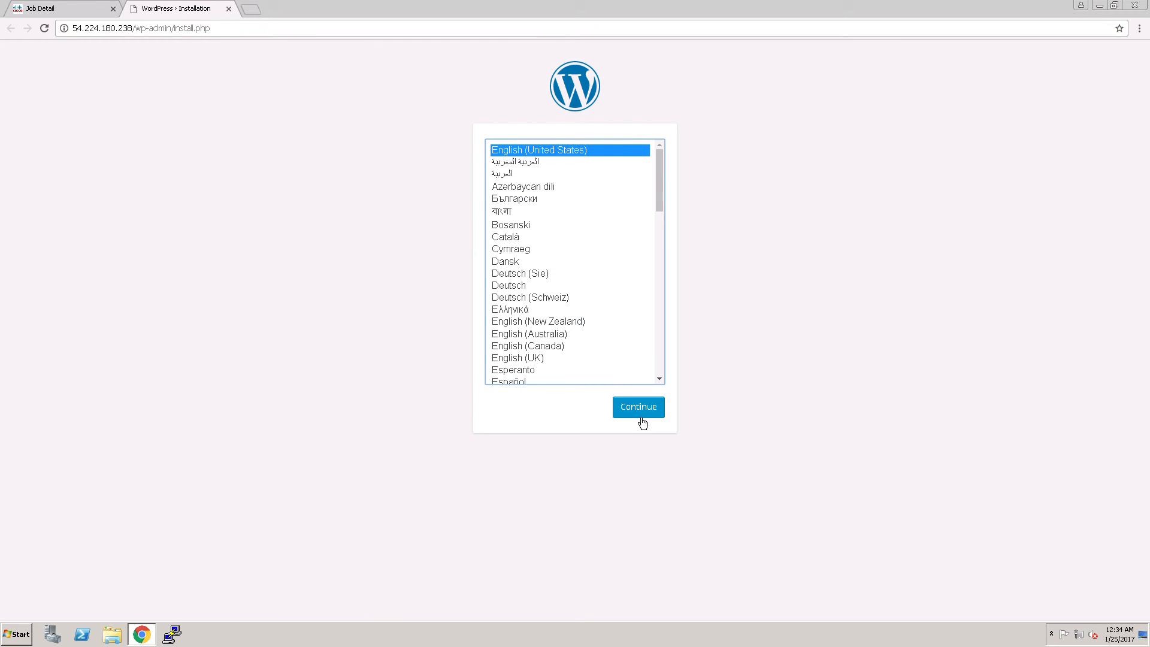
click(229, 9)
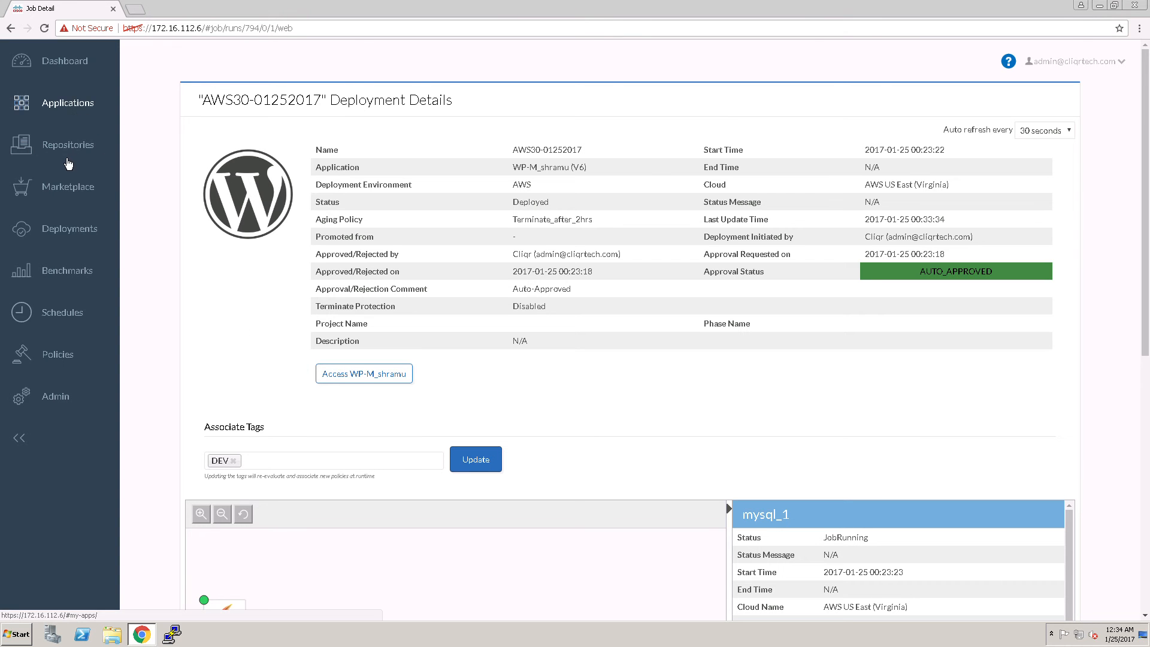
click(133, 246)
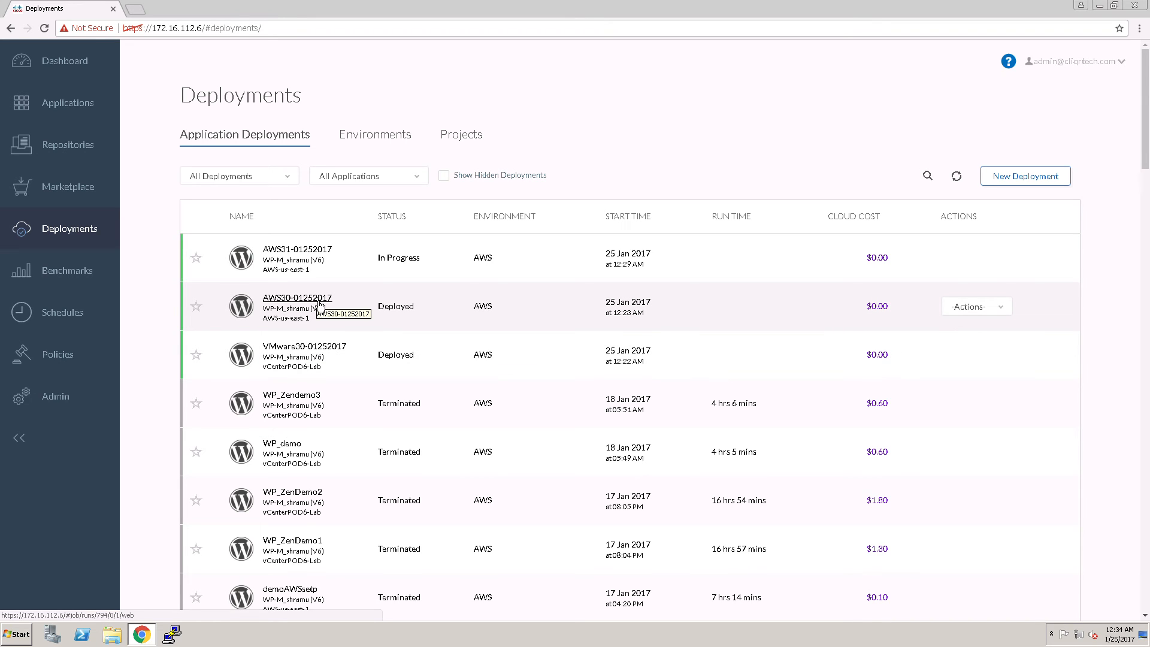
click(305, 354)
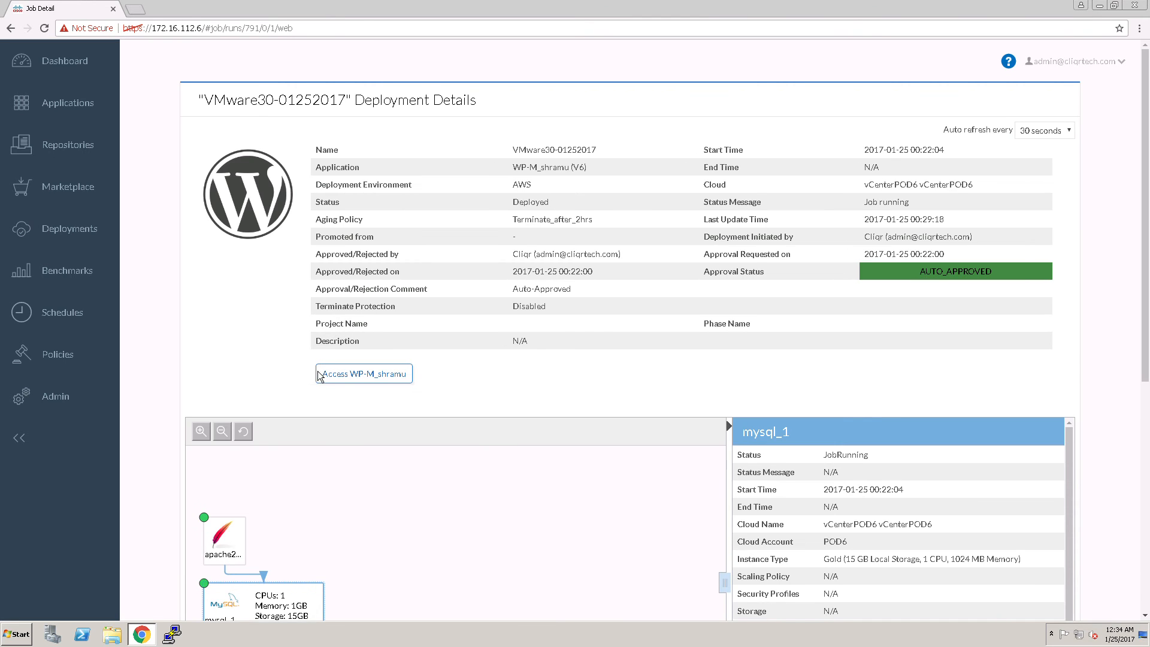
click(353, 374)
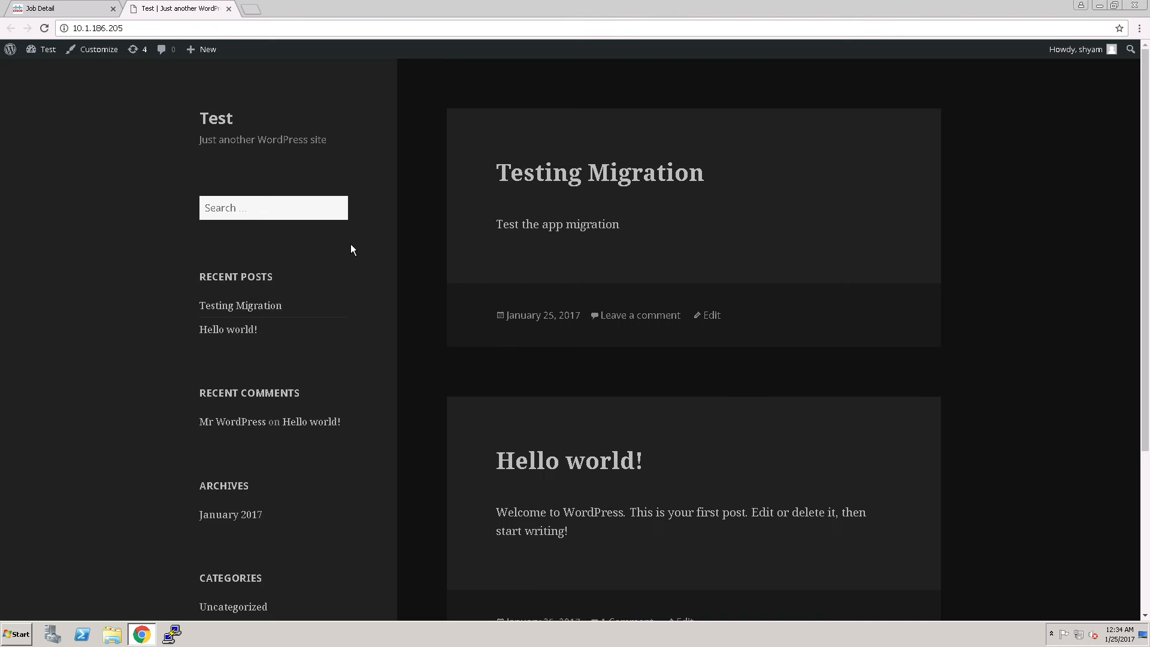
click(80, 10)
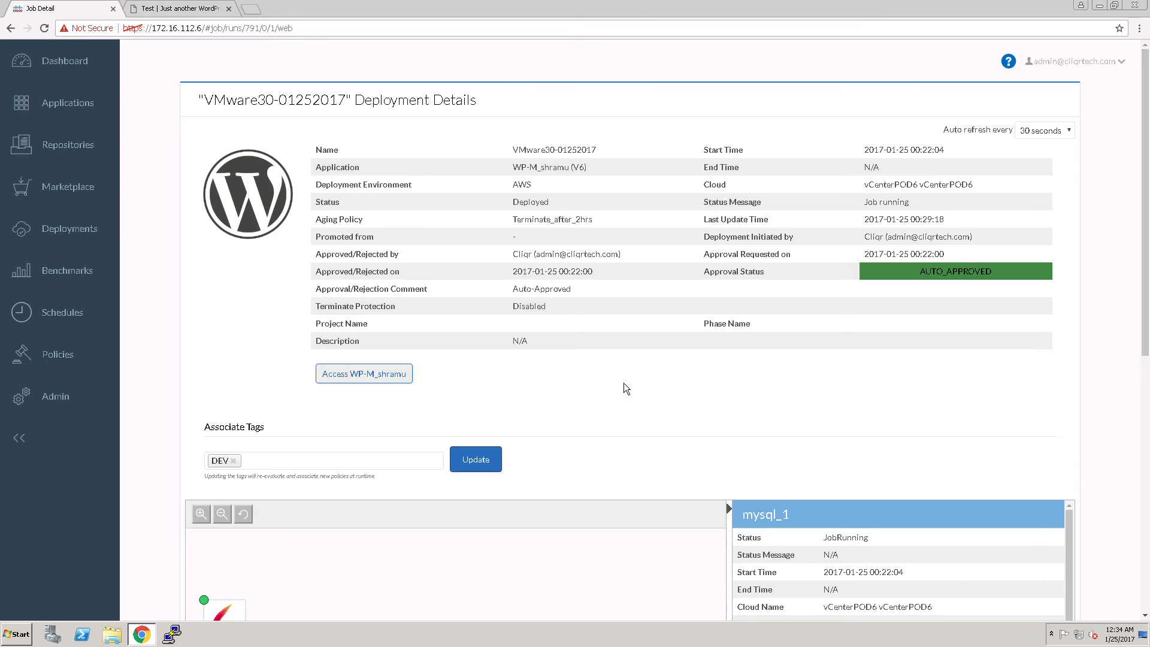
click(82, 239)
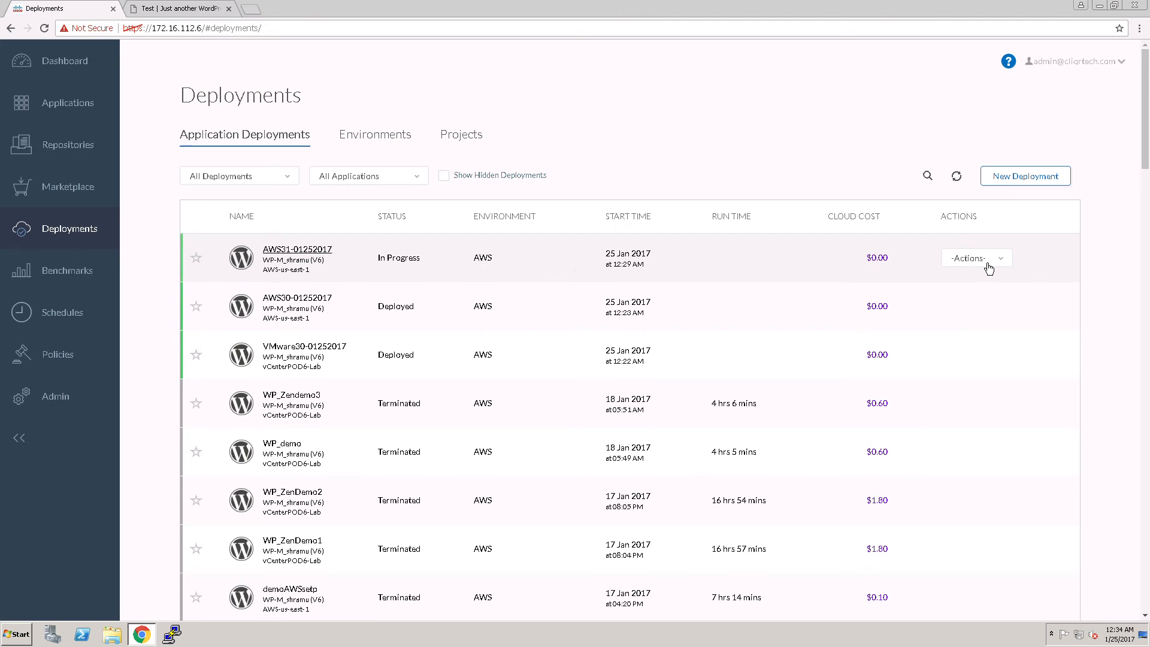
click(372, 264)
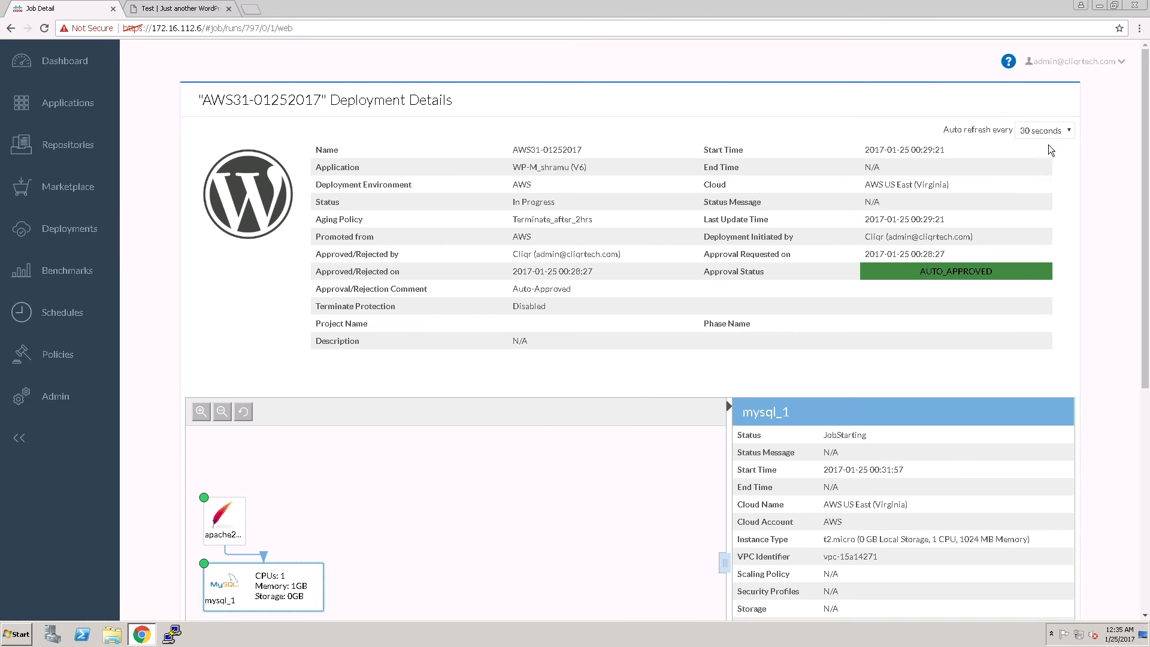
click(1046, 133)
click(1035, 210)
click(103, 235)
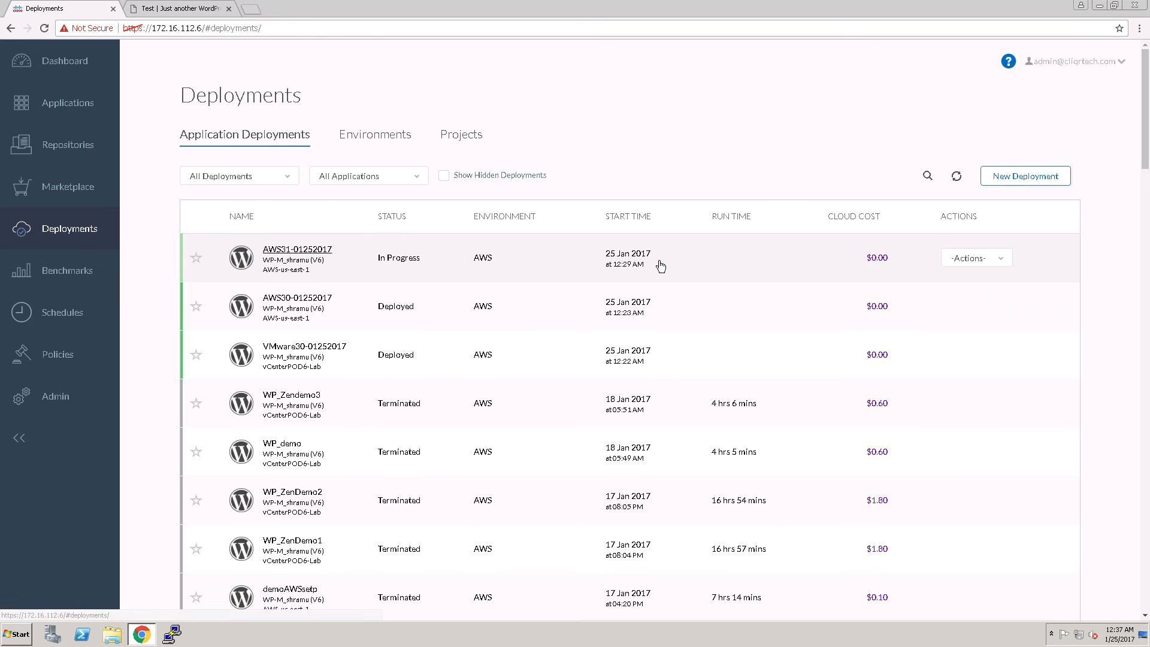
Review the action policies and the scaling policies, and return to the action policies
click(66, 357)
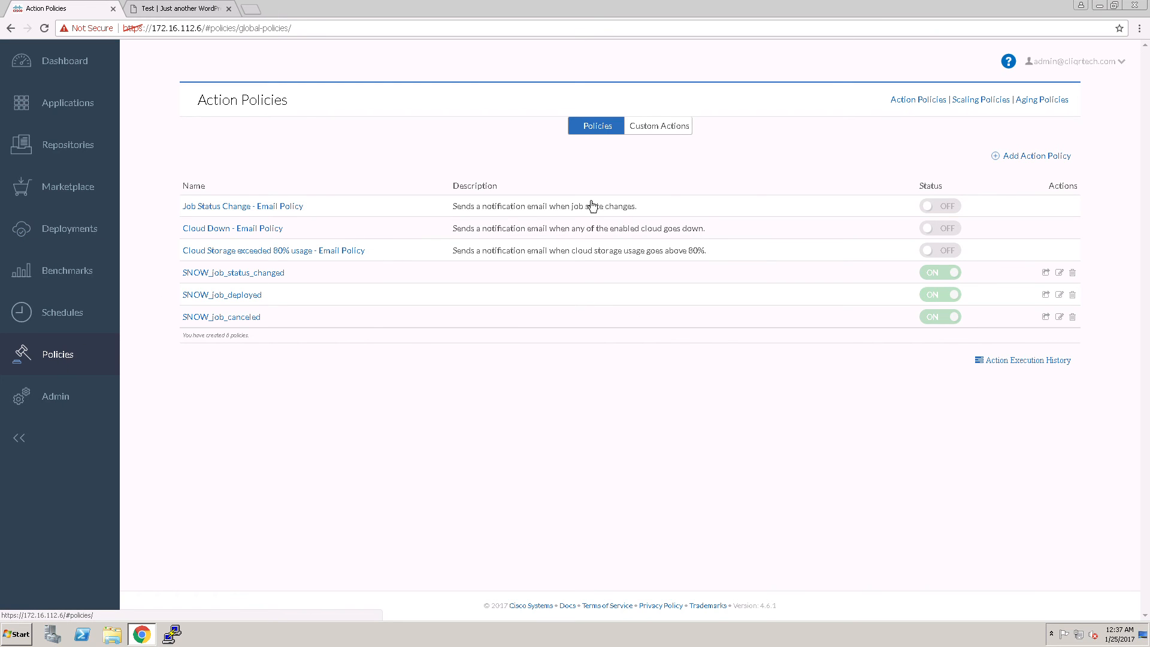
click(978, 101)
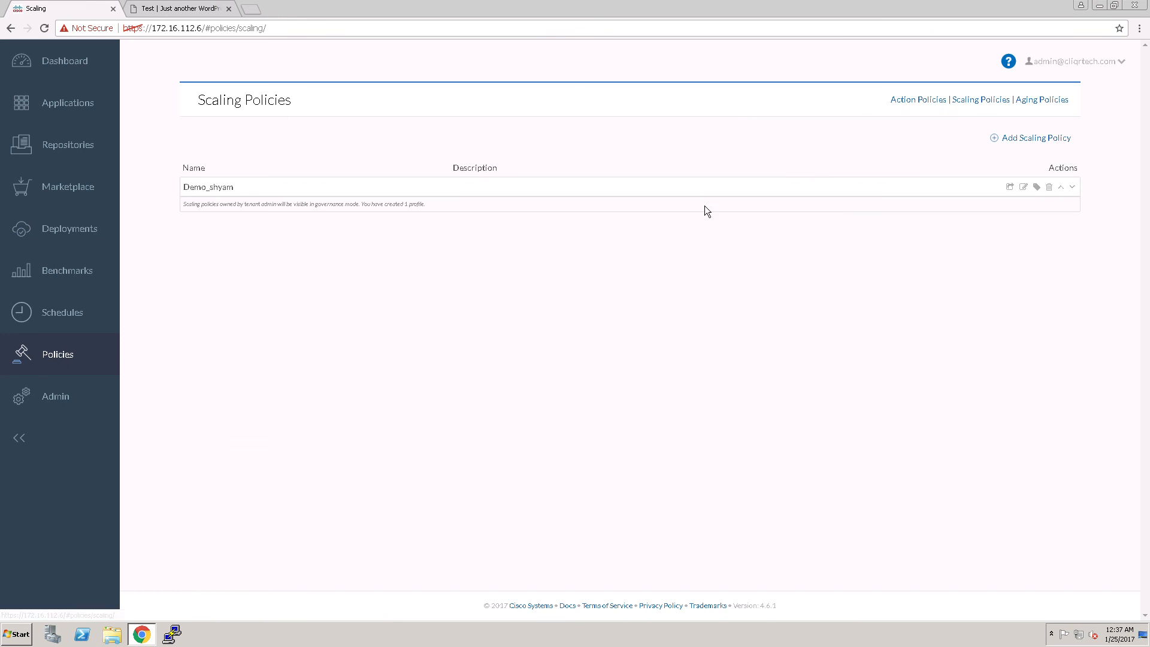
click(918, 104)
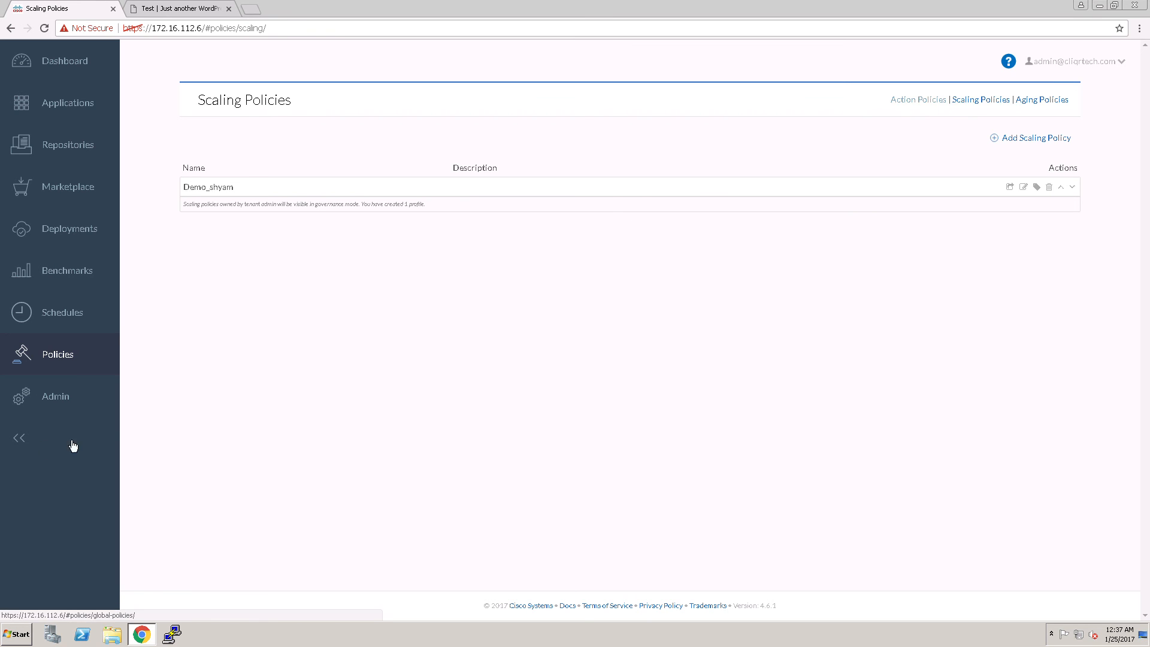
Look through the Clouds, Images and Extensions pages and the other administration options
click(73, 398)
click(37, 450)
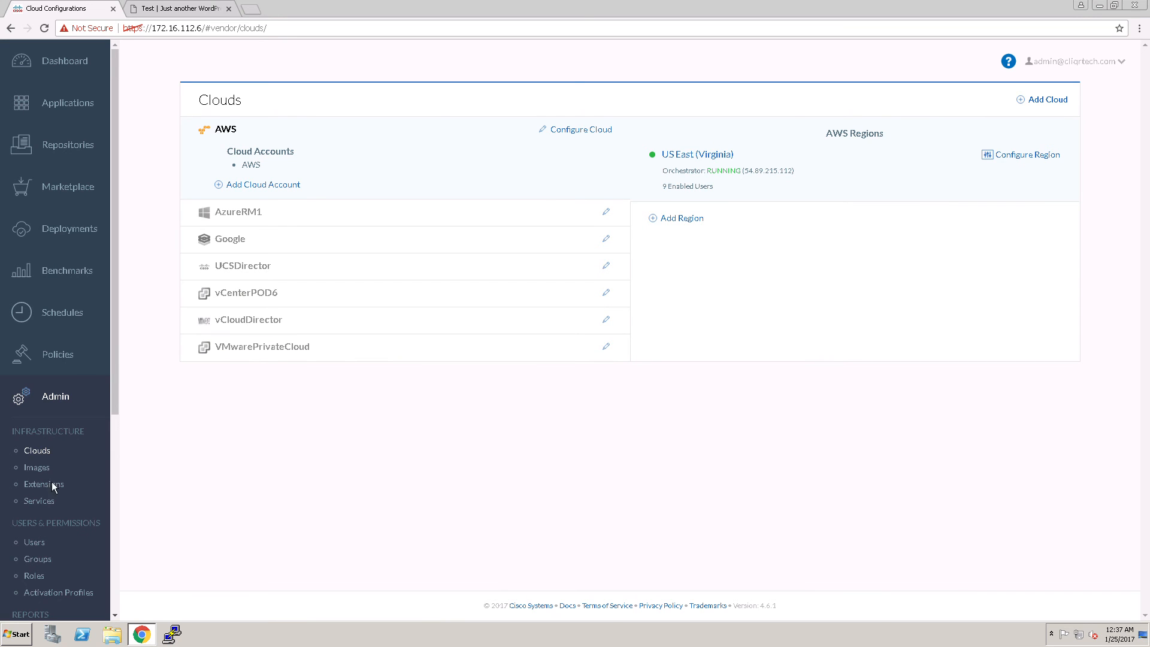
click(67, 466)
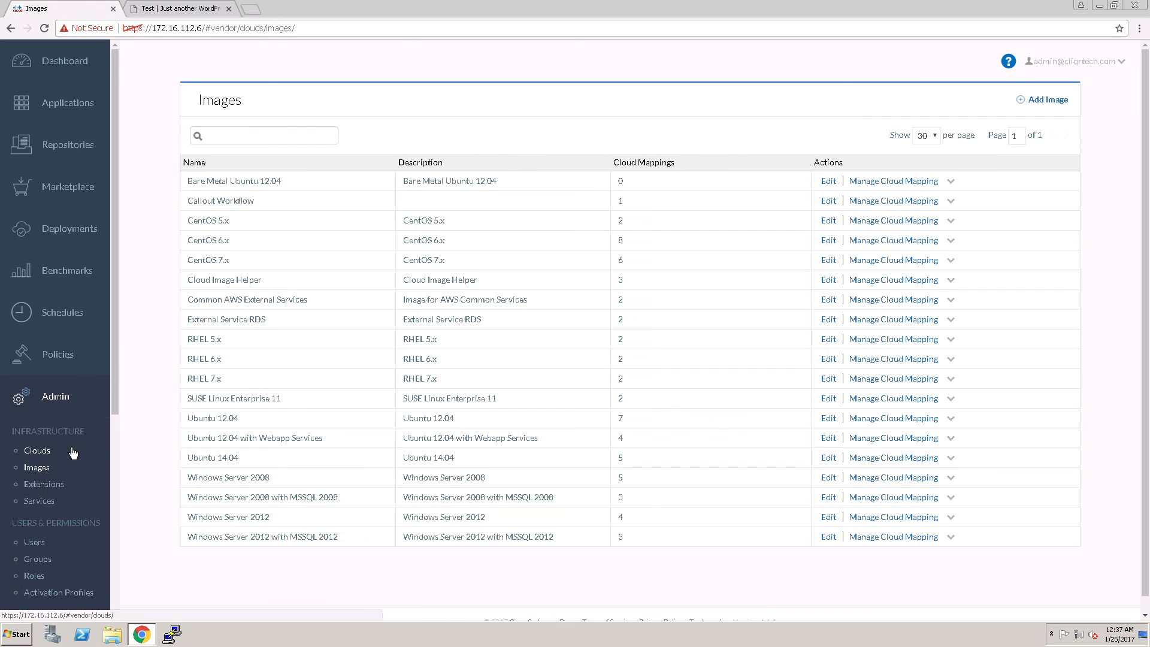
click(87, 487)
drag(118, 407, 112, 513)
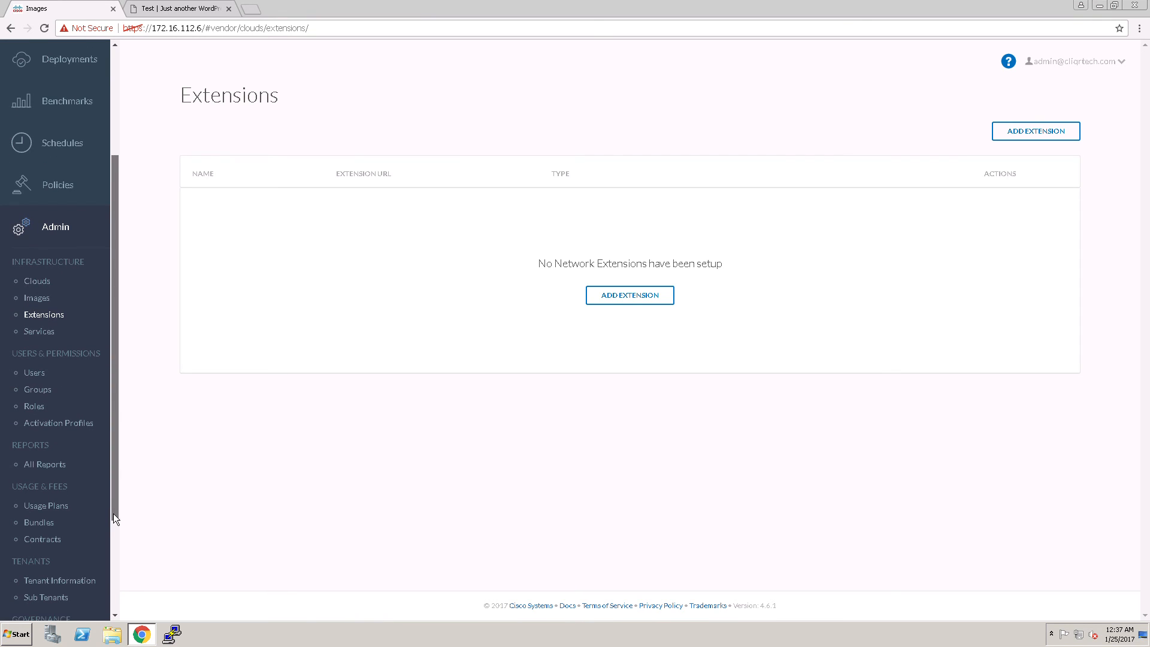
Return to the Clouds page, examine the cloud families offered for adding a cloud, and cancel without adding one
scroll(88, 443, up, 1)
click(40, 308)
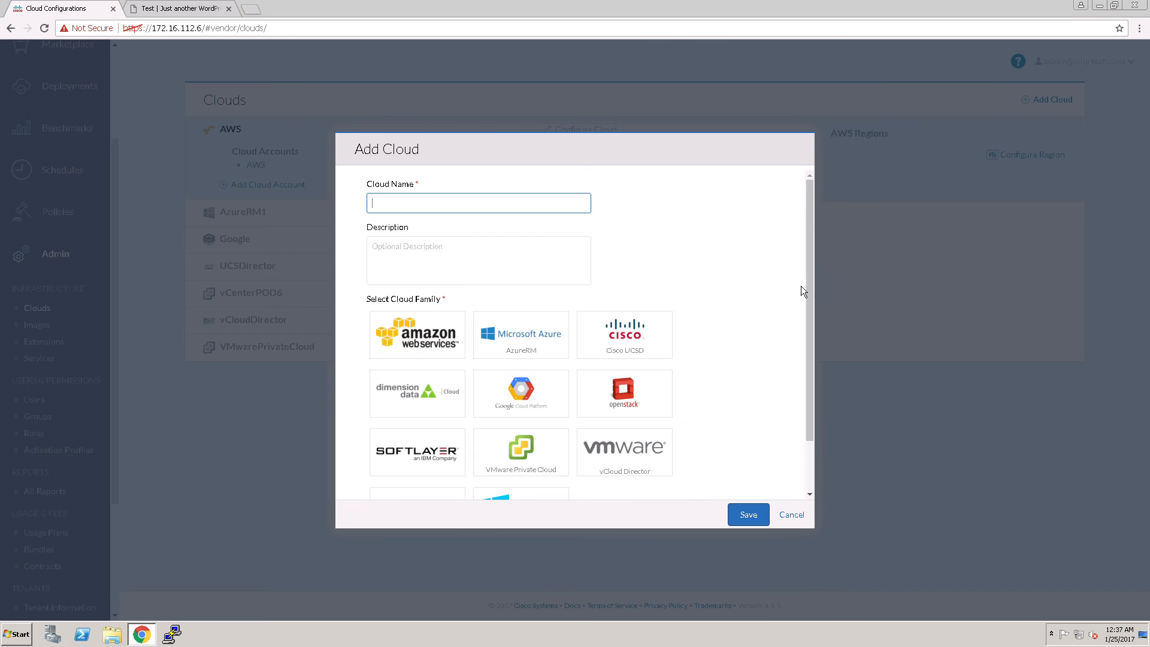
drag(807, 296, 806, 368)
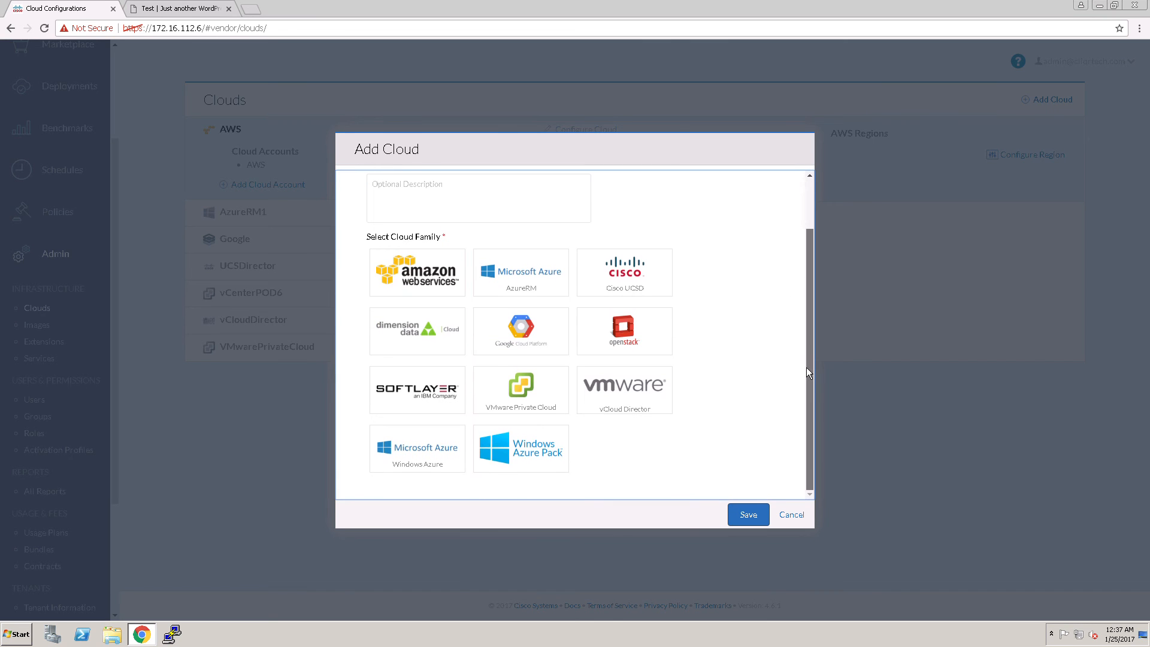
click(793, 516)
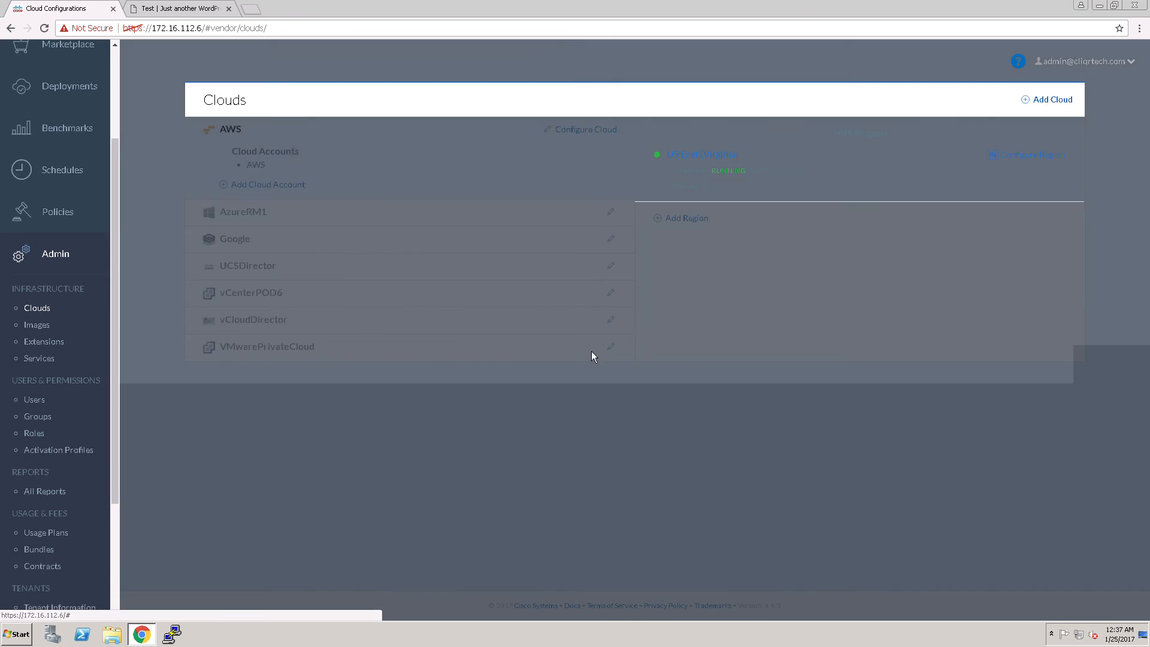
click(80, 91)
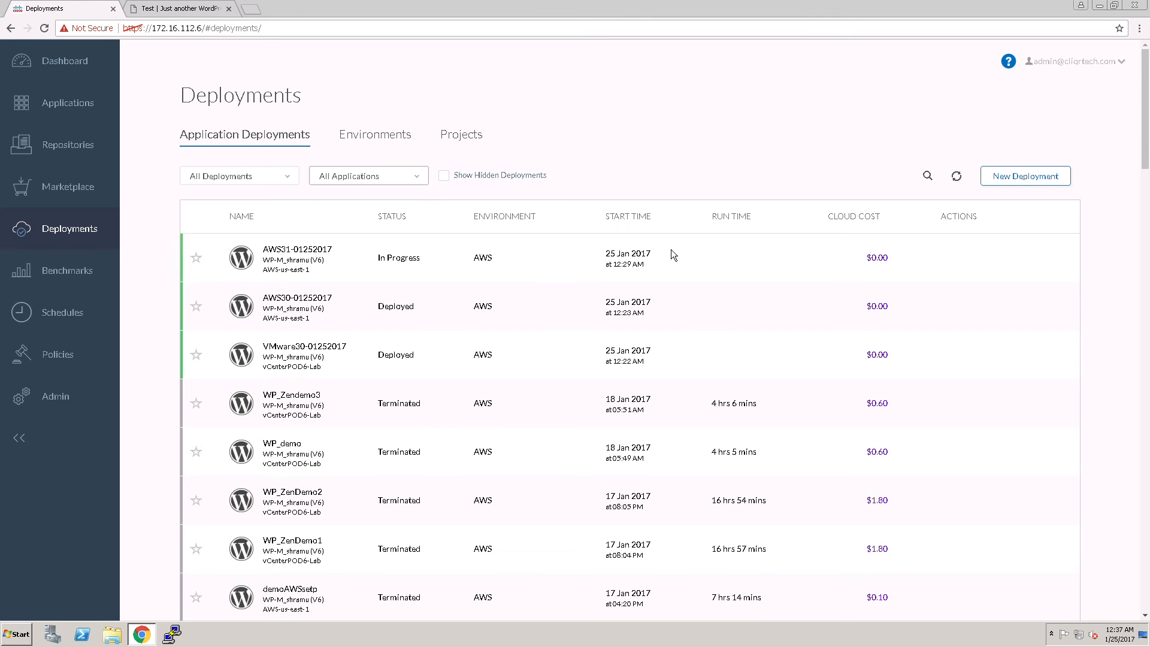
click(317, 250)
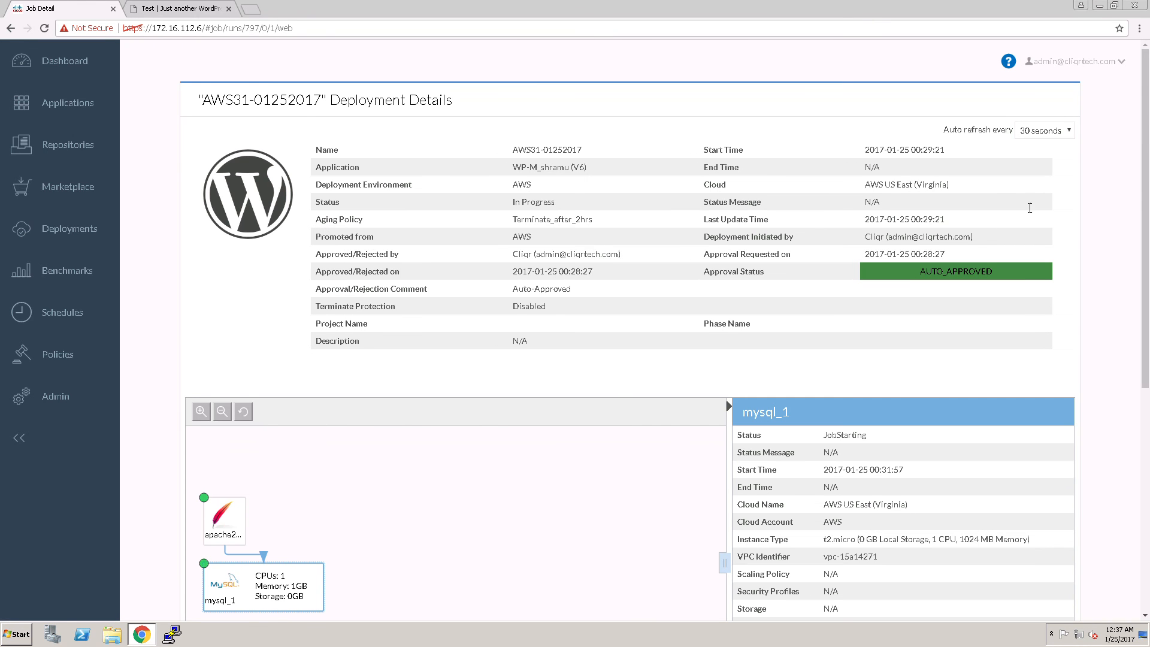
click(1052, 134)
click(1035, 161)
Select the apache2_1 tier and expand its running node to examine the network details and task progress
scroll(336, 461, down, 4)
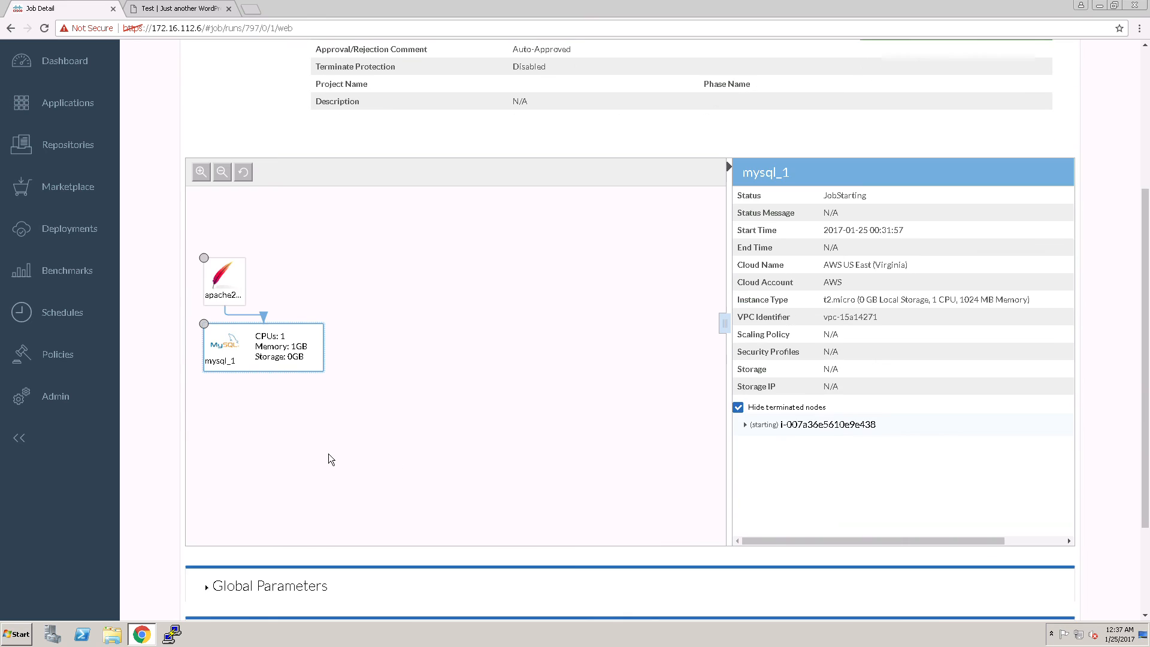
click(216, 274)
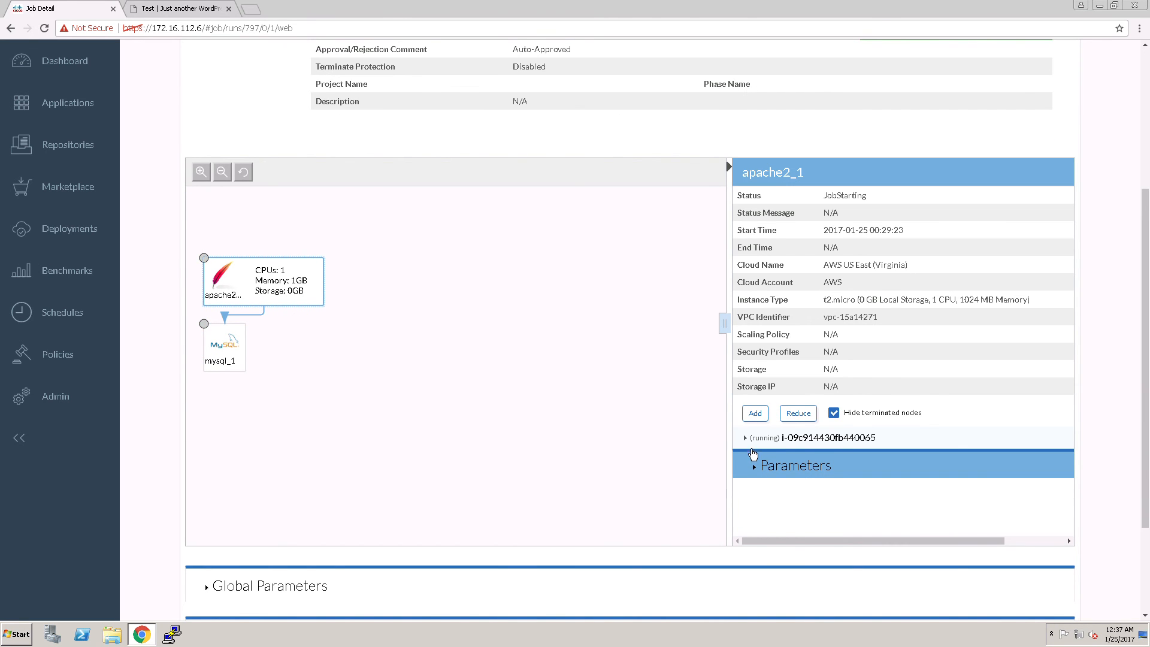
click(919, 433)
scroll(974, 430, down, 4)
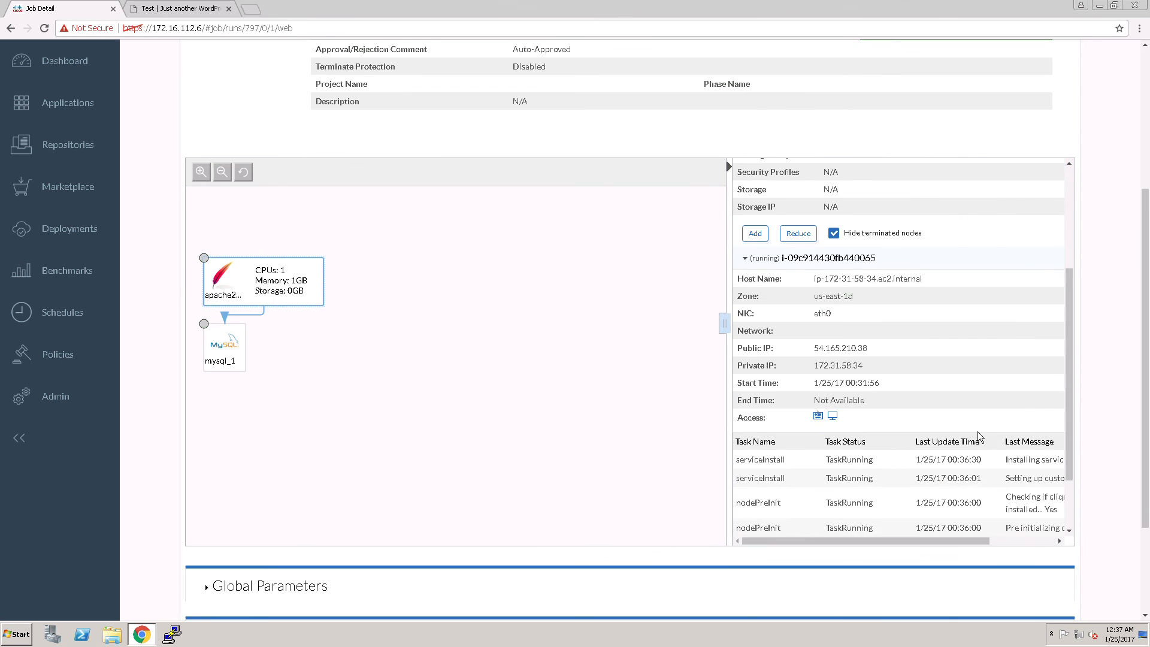
Review the apache2_1 node's network details, service installation tasks and the end of its task list
scroll(759, 521, up, 3)
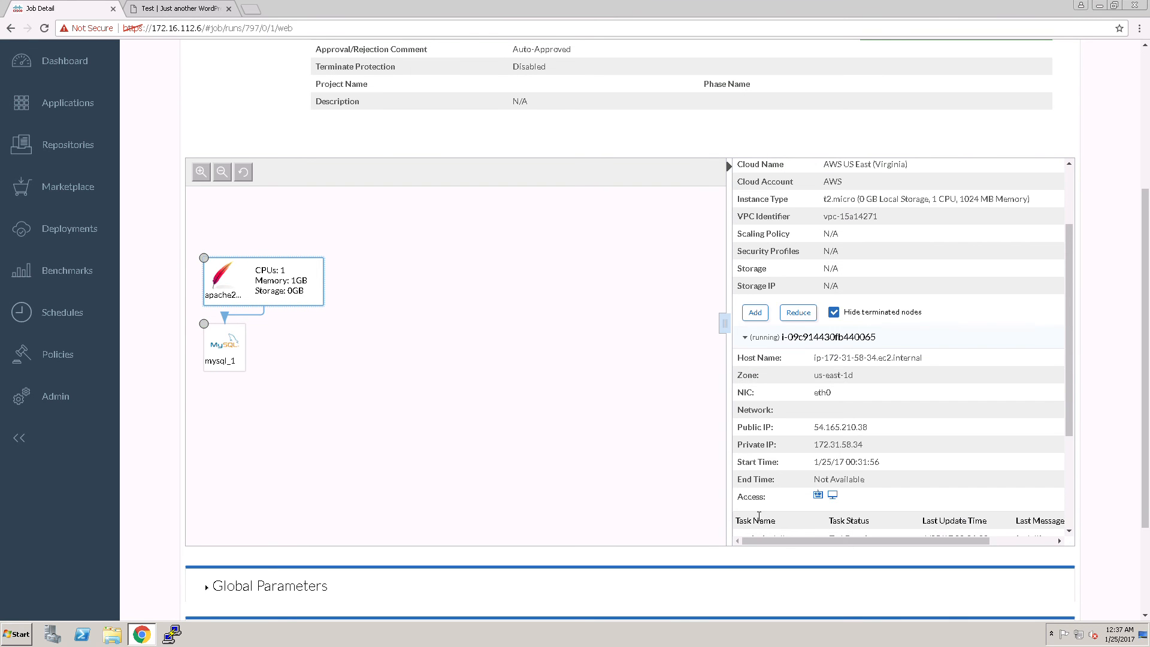
scroll(778, 497, down, 3)
click(757, 509)
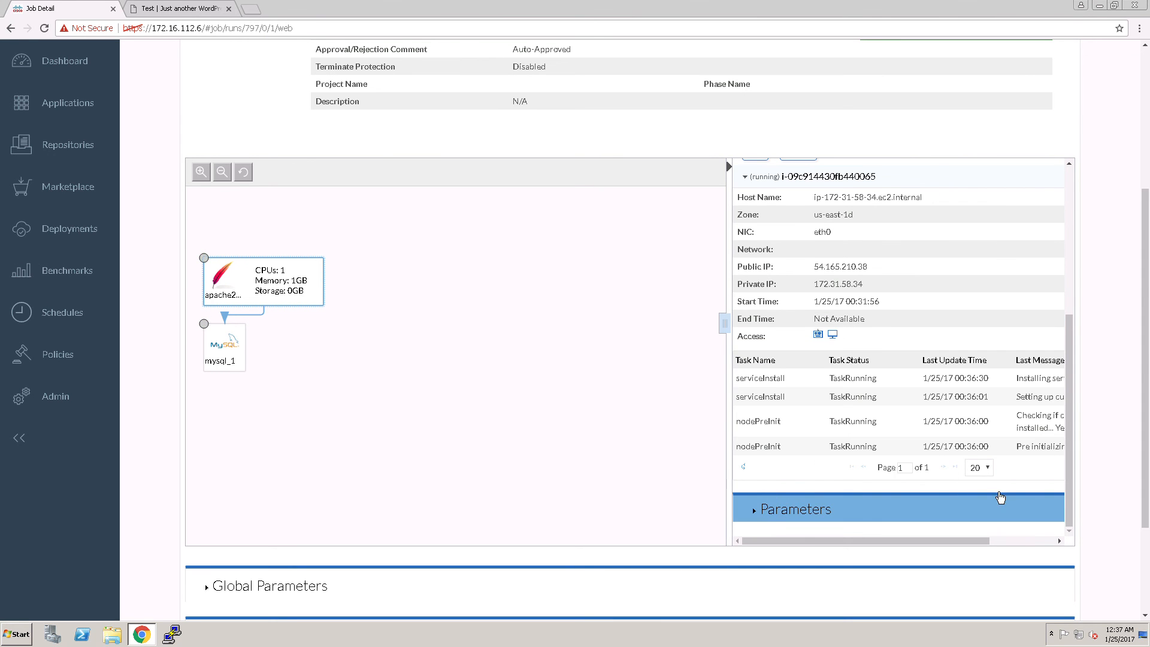
scroll(1018, 479, up, 3)
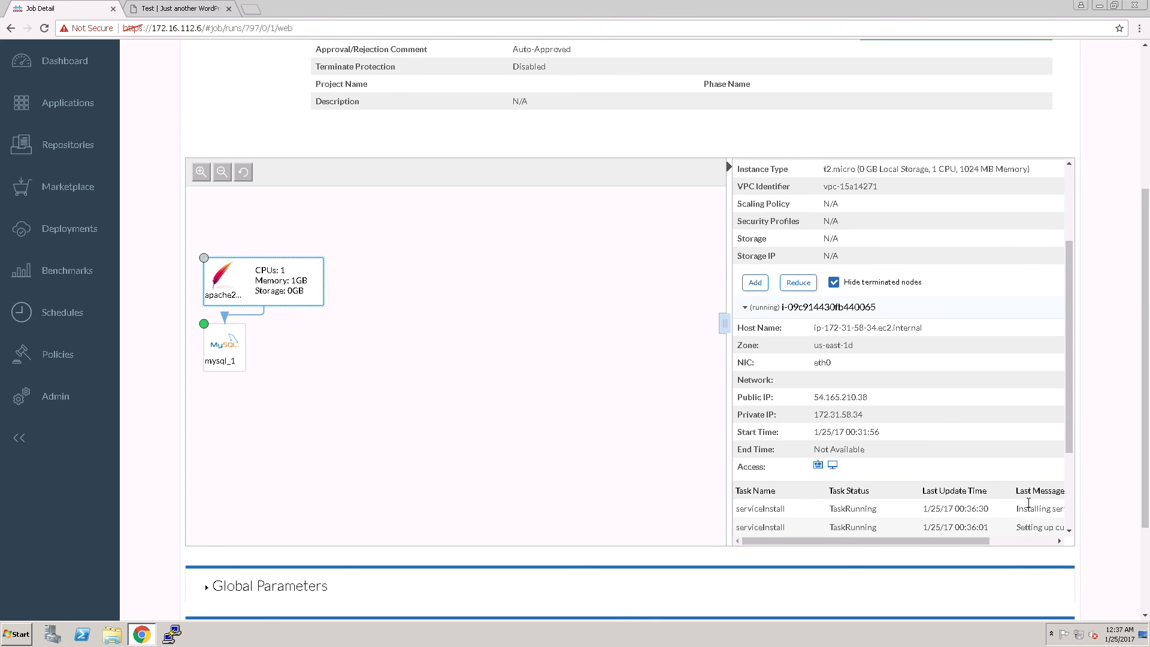
scroll(1022, 511, down, 3)
Select the mysql_1 tier and expand its running node to examine the network details and task progress
click(222, 297)
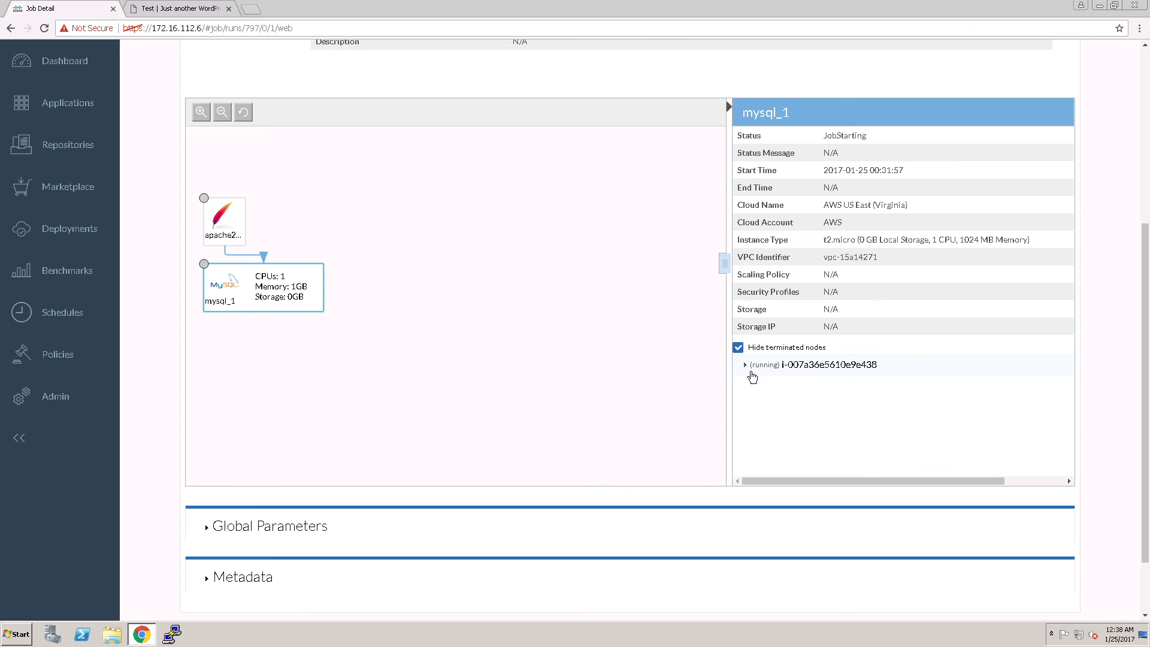
click(753, 368)
drag(1076, 331, 1073, 472)
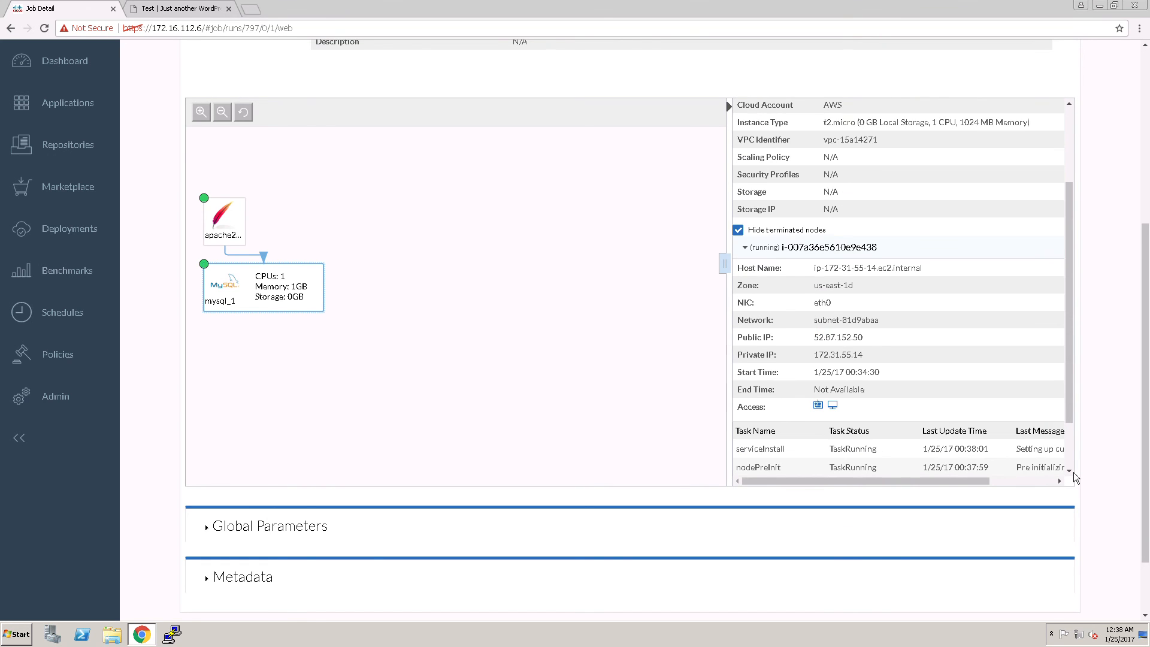
drag(1072, 416, 1065, 480)
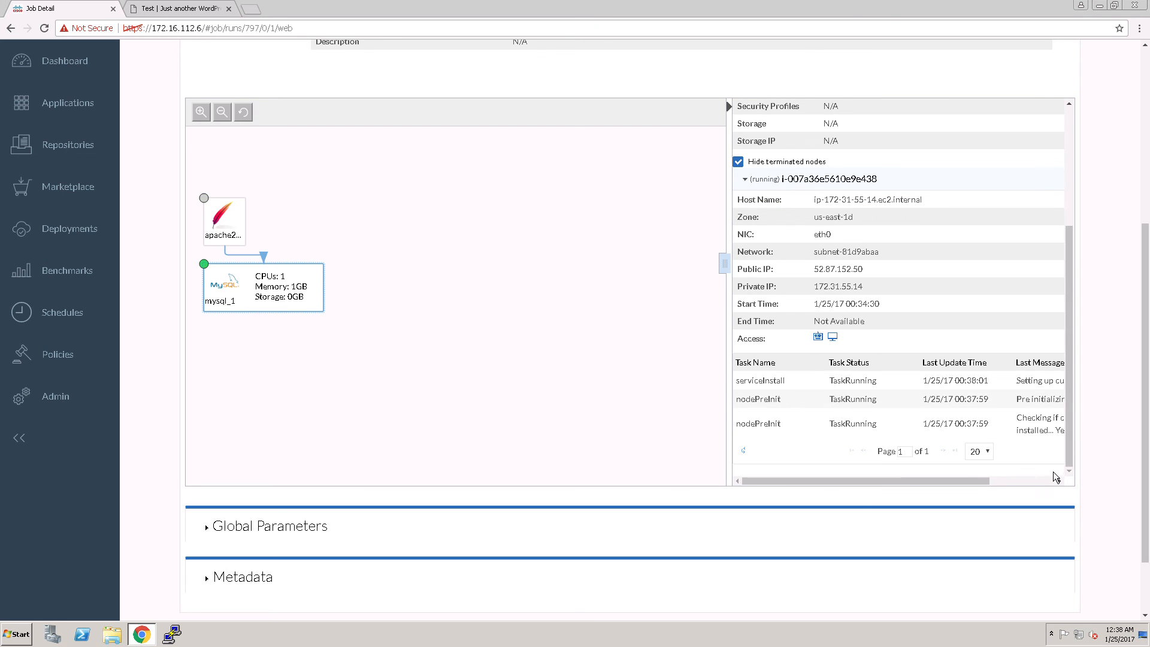
drag(1072, 405, 1075, 462)
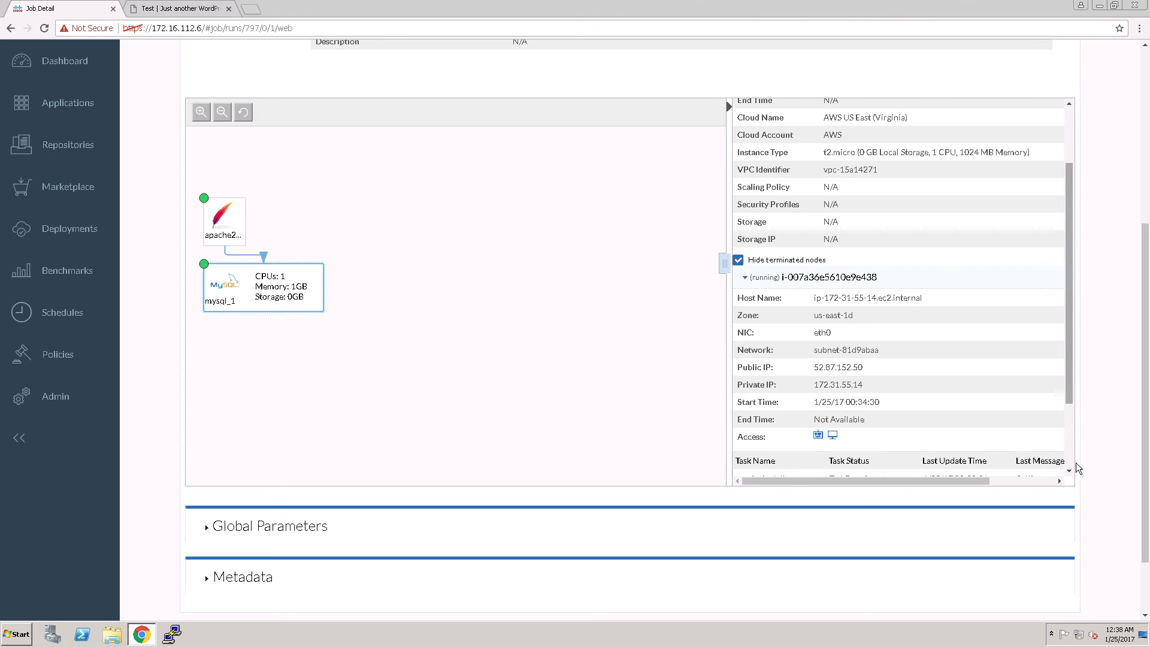
scroll(1075, 444, up, 2)
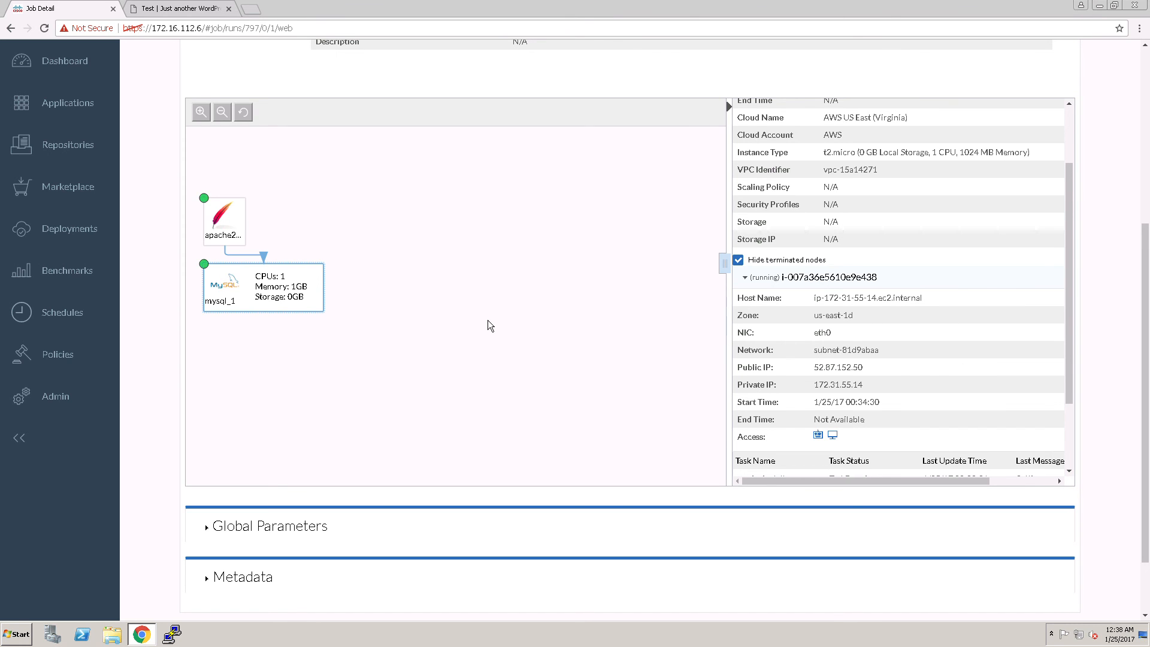
View the customized Test WordPress site with its Testing Migration post and return to the deployment details
scroll(487, 319, up, 5)
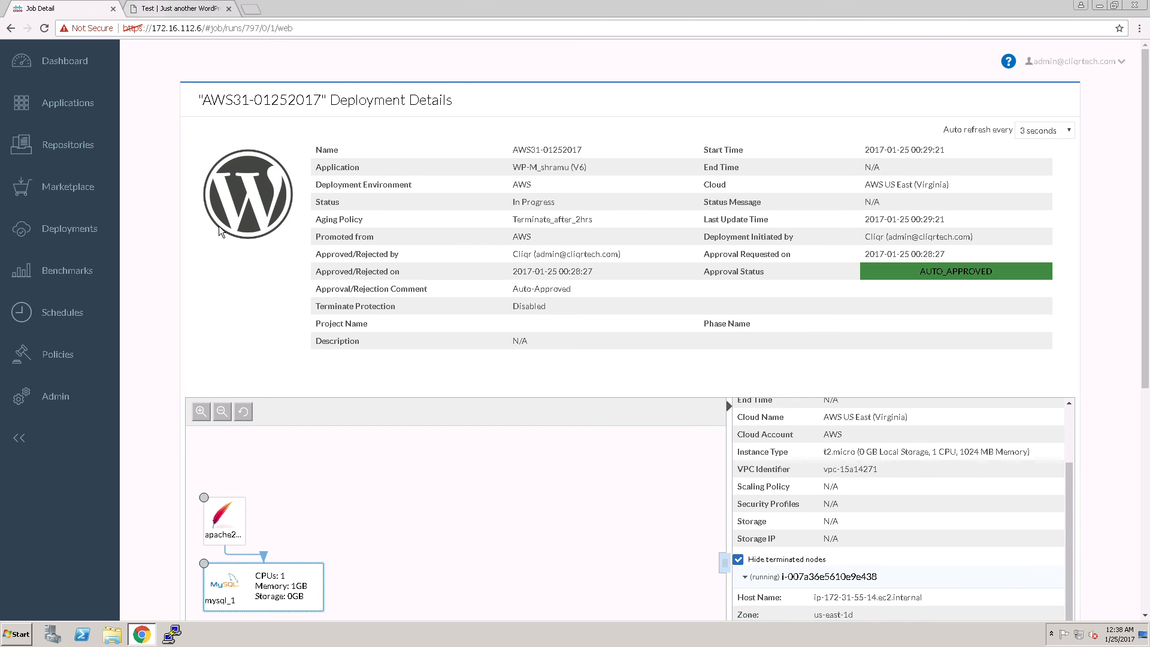
click(168, 12)
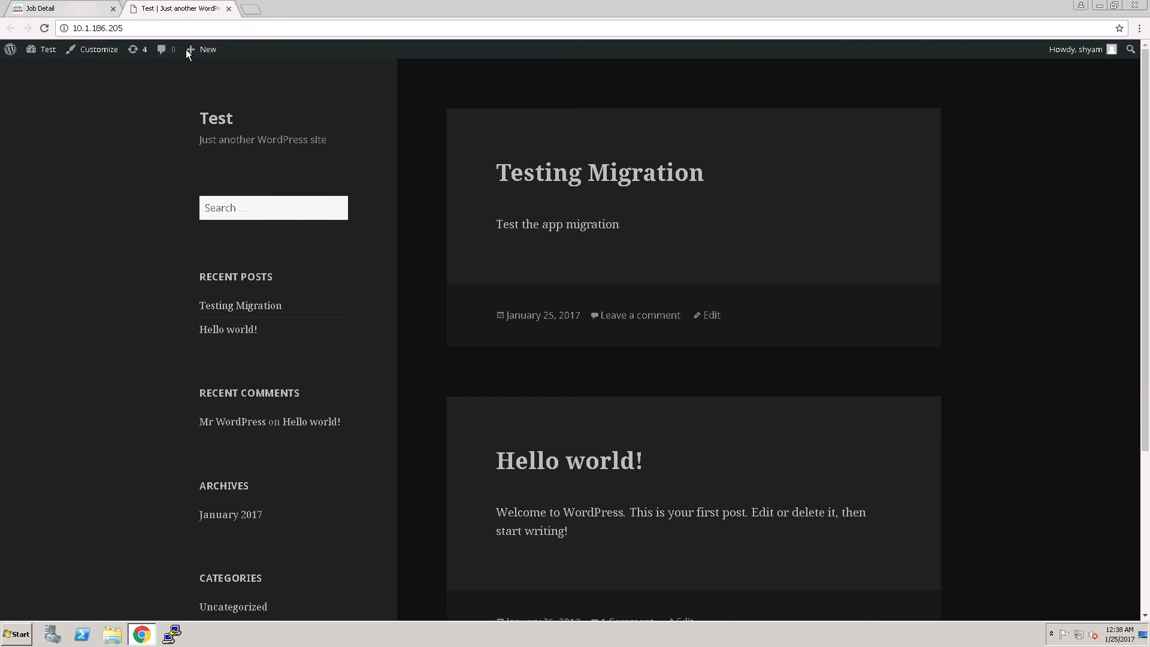
click(78, 9)
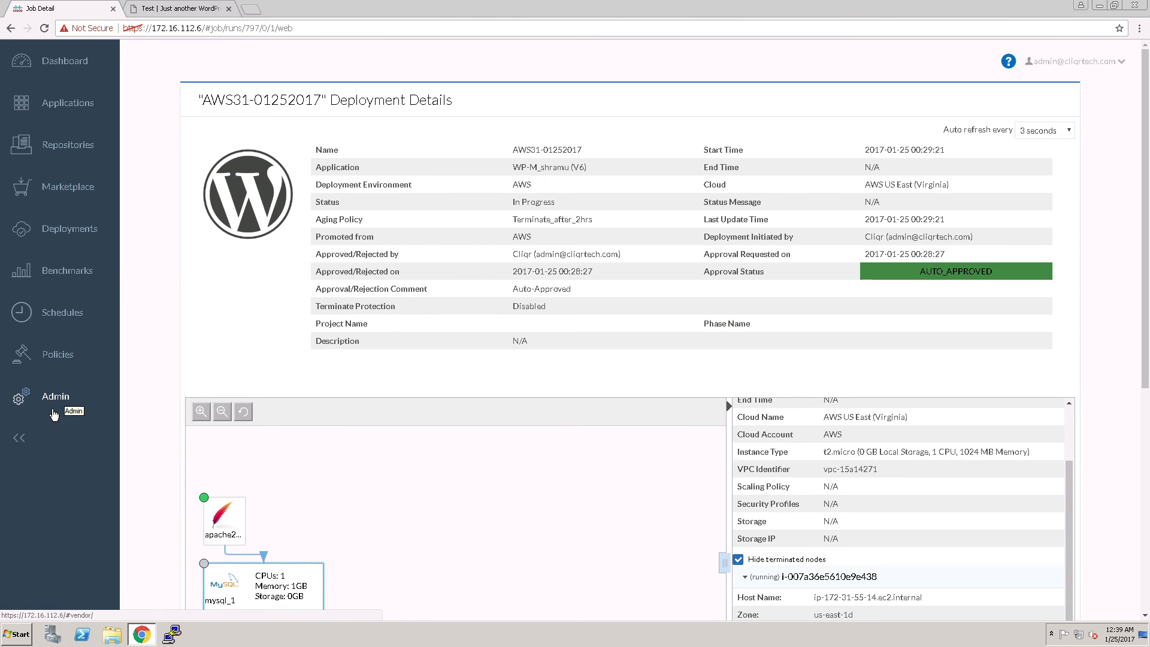
Look through the Marketplace, Repositories, Application Profiles and Dashboard pages
click(73, 193)
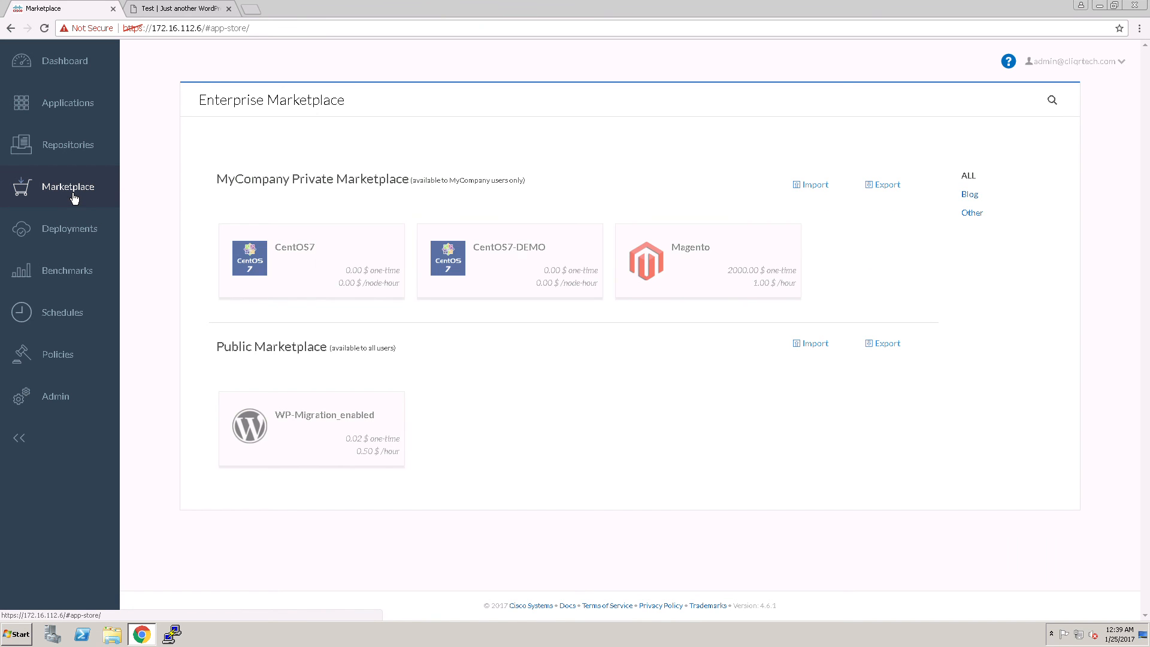
click(81, 154)
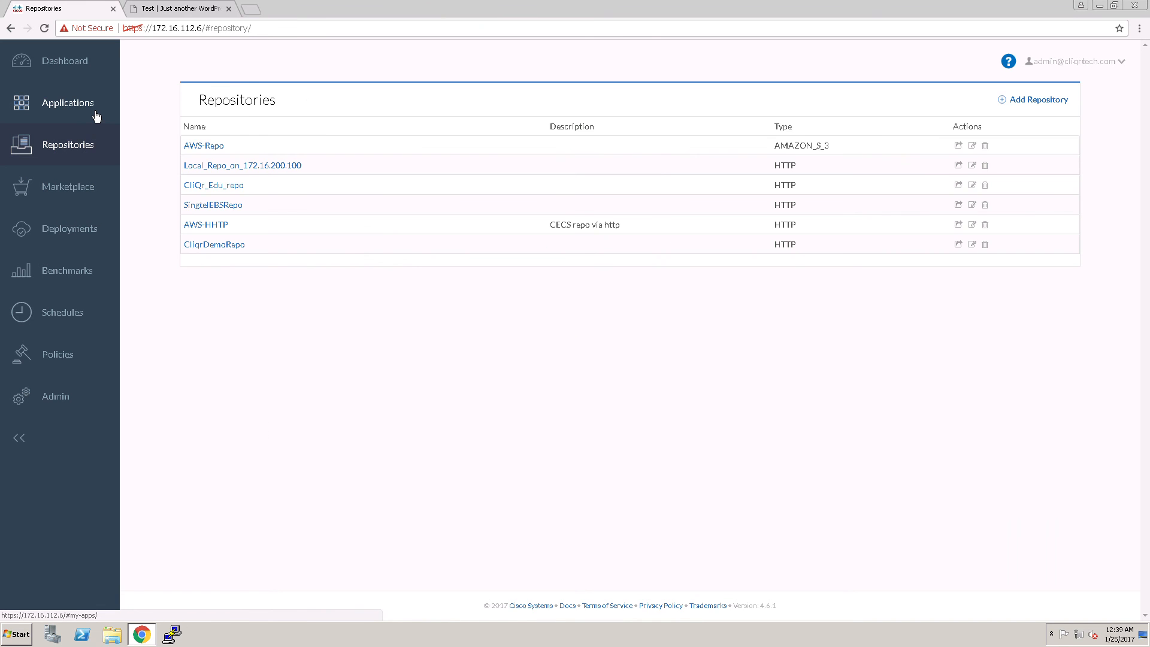
click(96, 115)
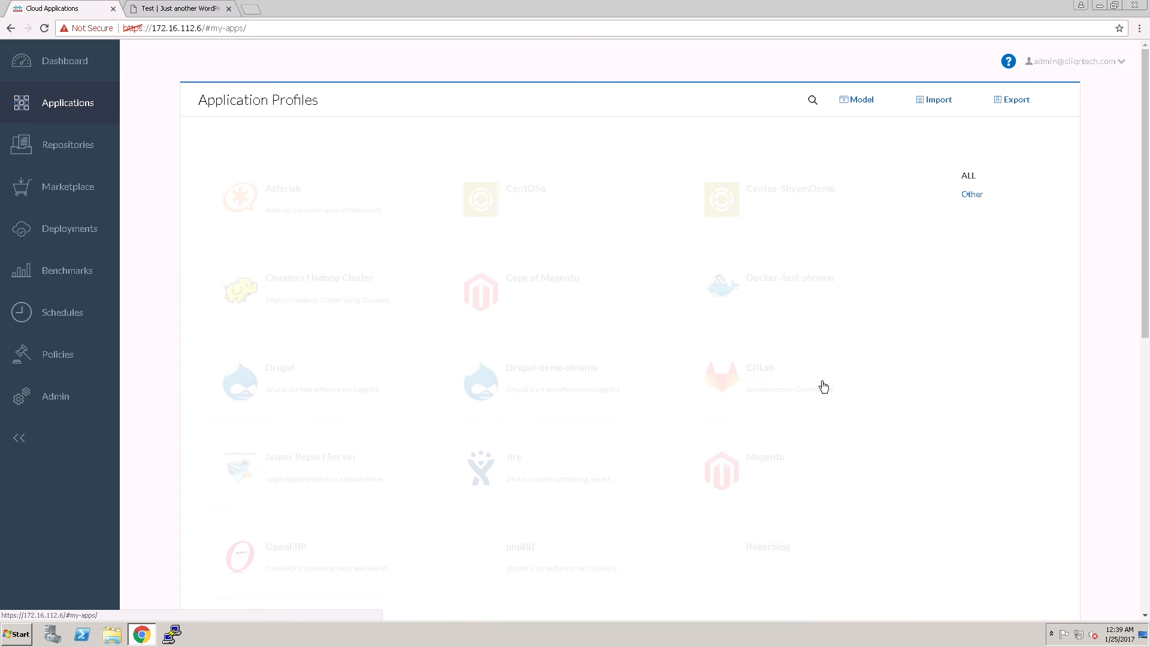
scroll(849, 437, down, 5)
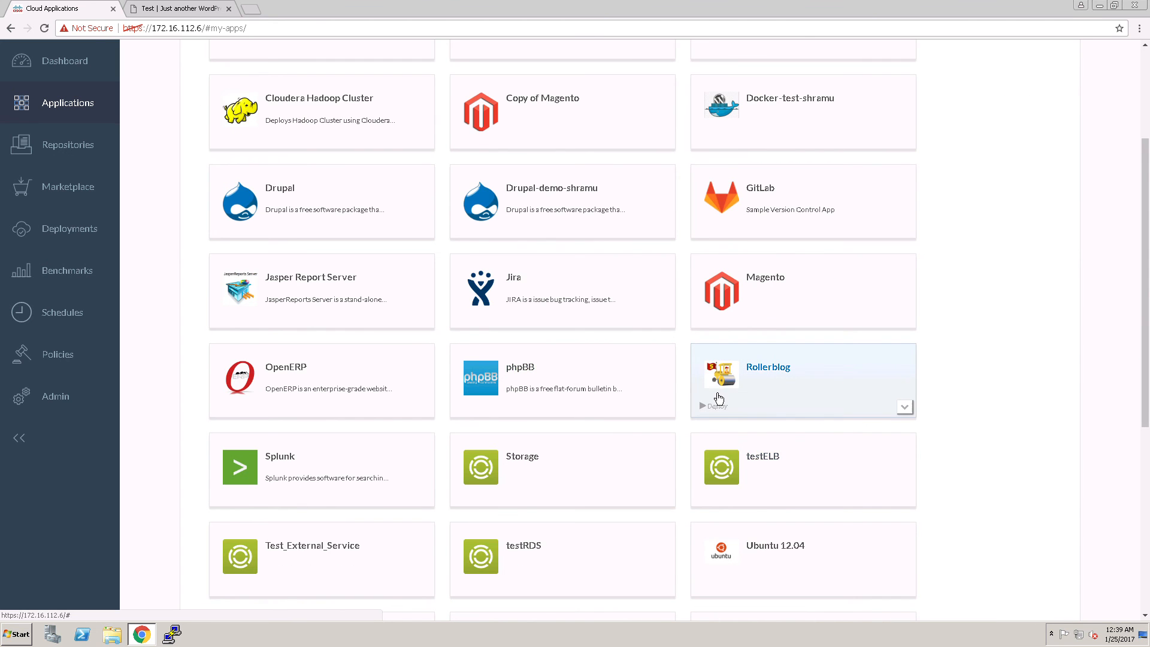
scroll(703, 382, down, 4)
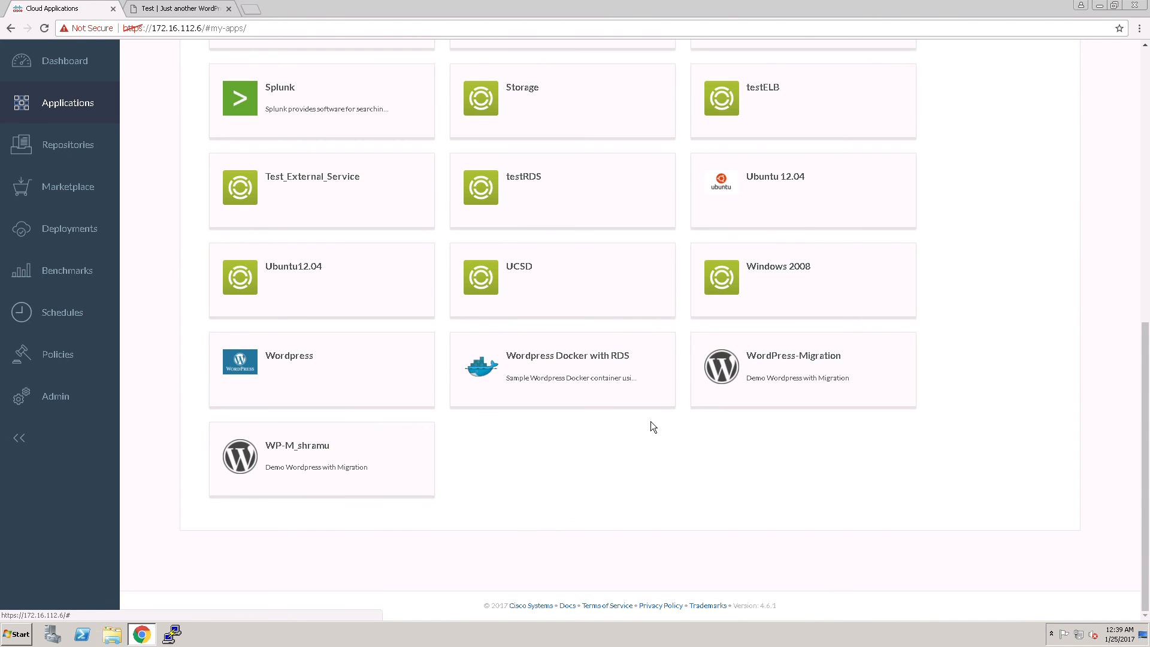
scroll(650, 422, up, 4)
scroll(597, 410, up, 5)
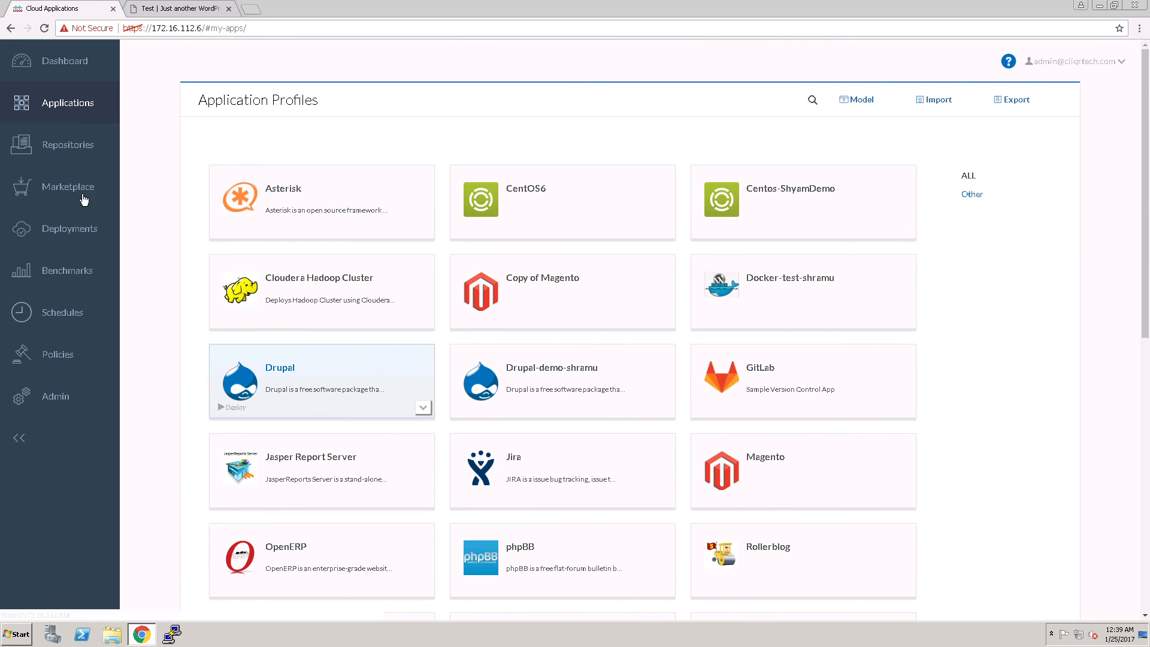
click(87, 70)
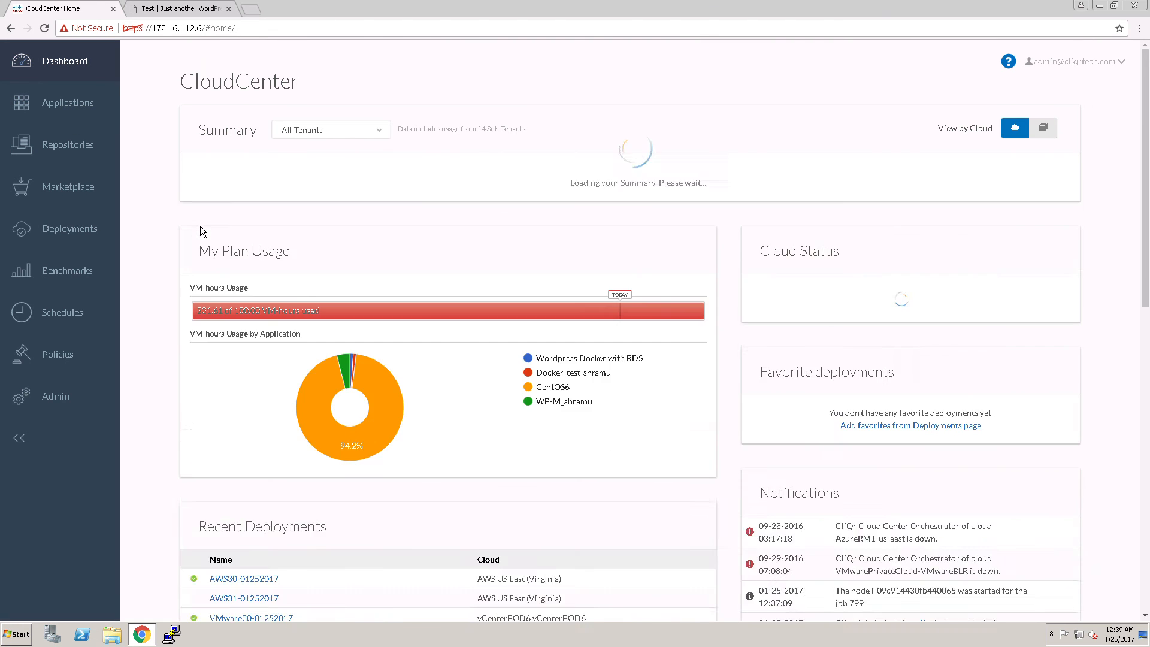
click(66, 235)
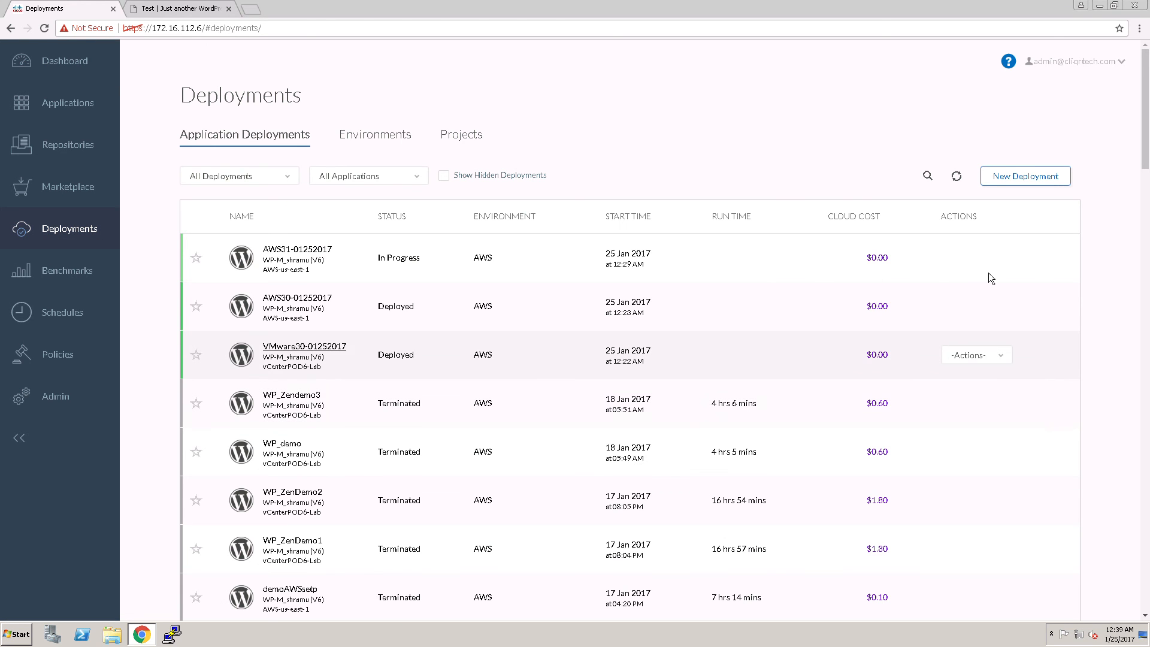
click(995, 266)
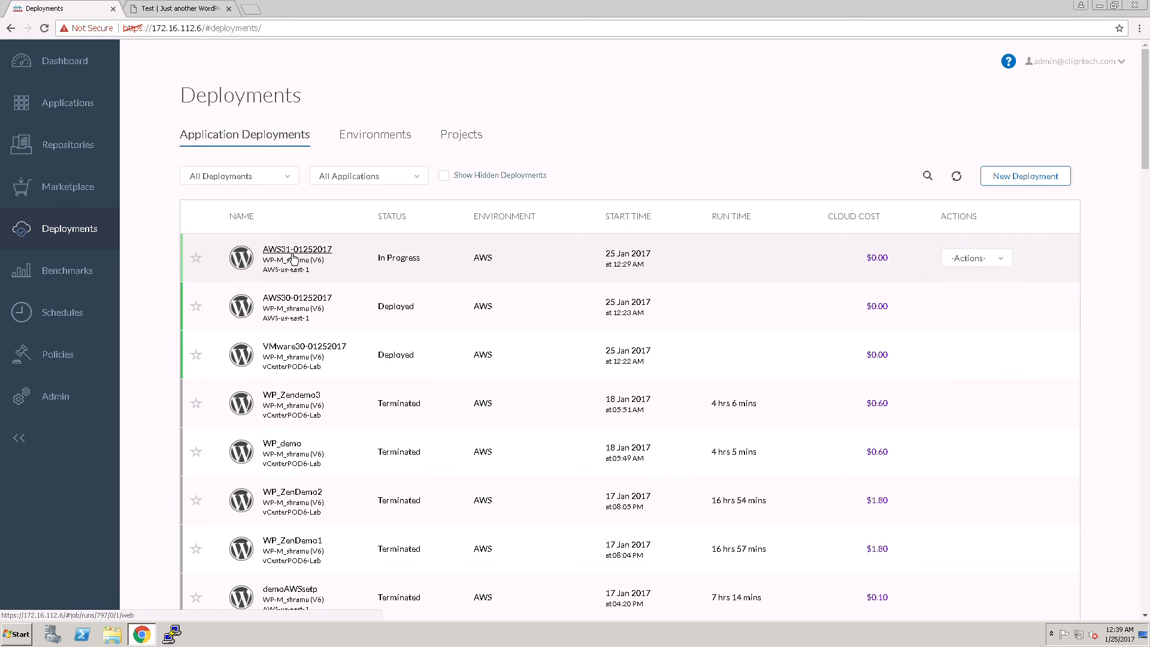
click(487, 261)
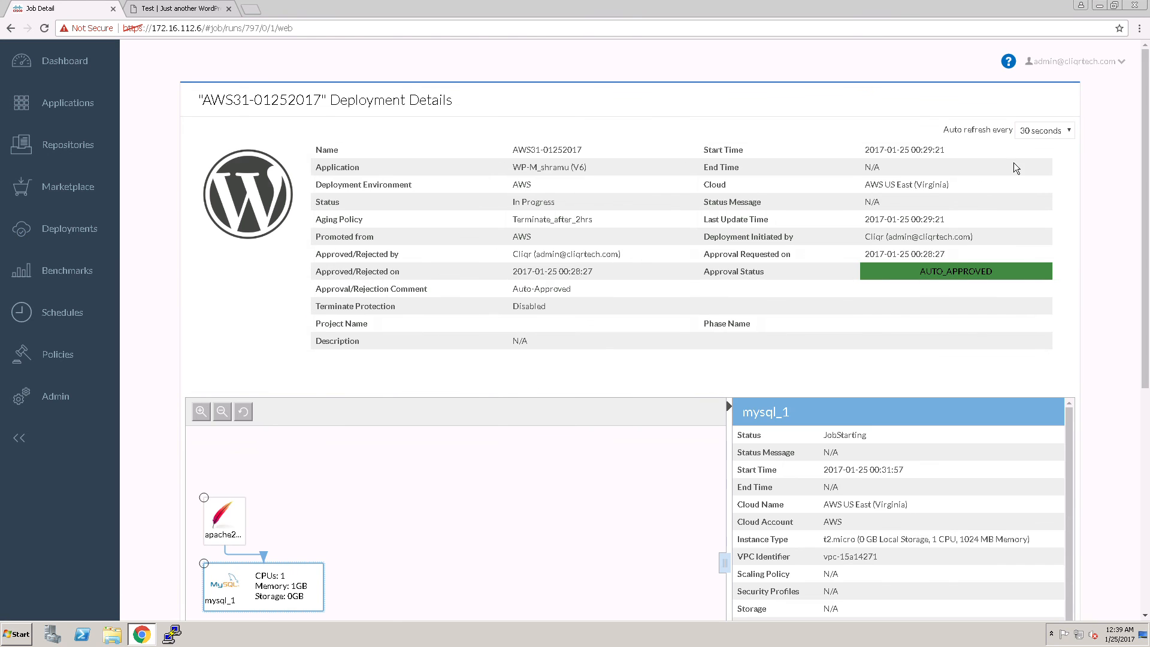
click(1047, 135)
click(1042, 147)
Alternate between the apache2_1 and mysql_1 tiers to compare their statuses, finishing on apache2_1
drag(1144, 353, 1145, 538)
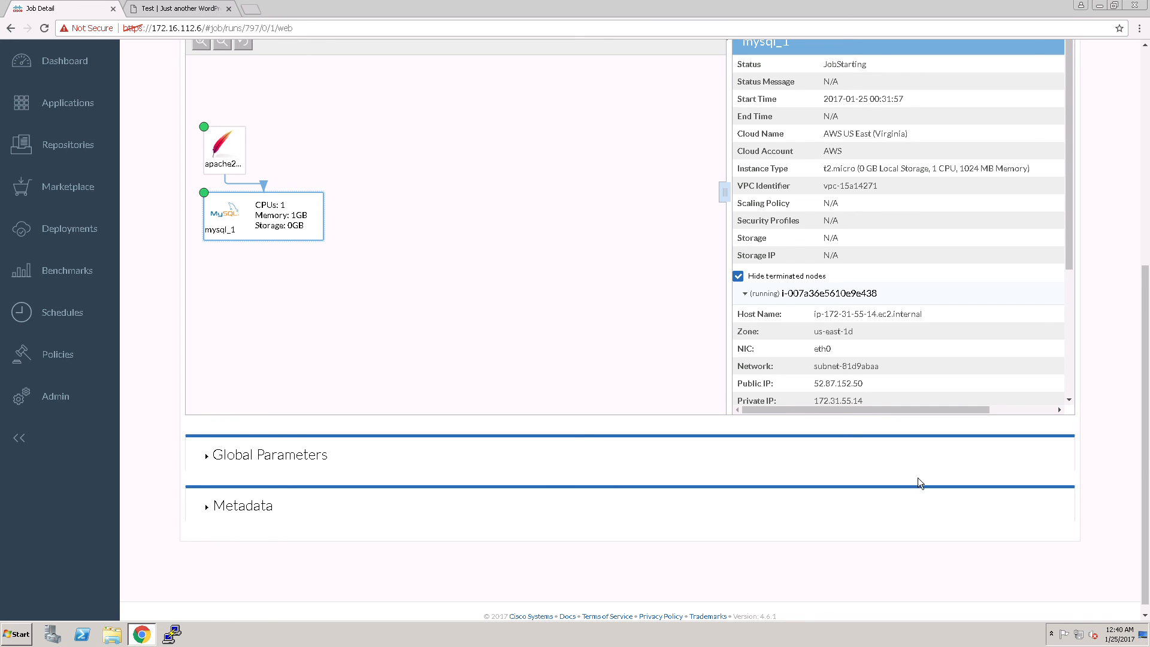
click(226, 157)
scroll(448, 301, up, 6)
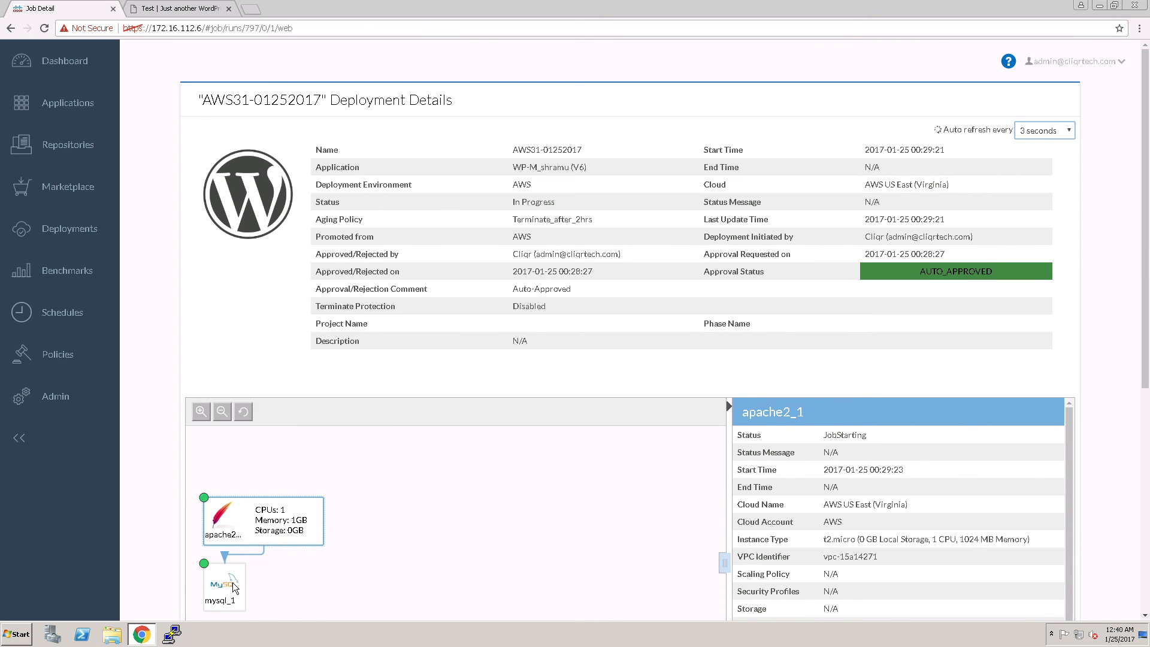
click(231, 582)
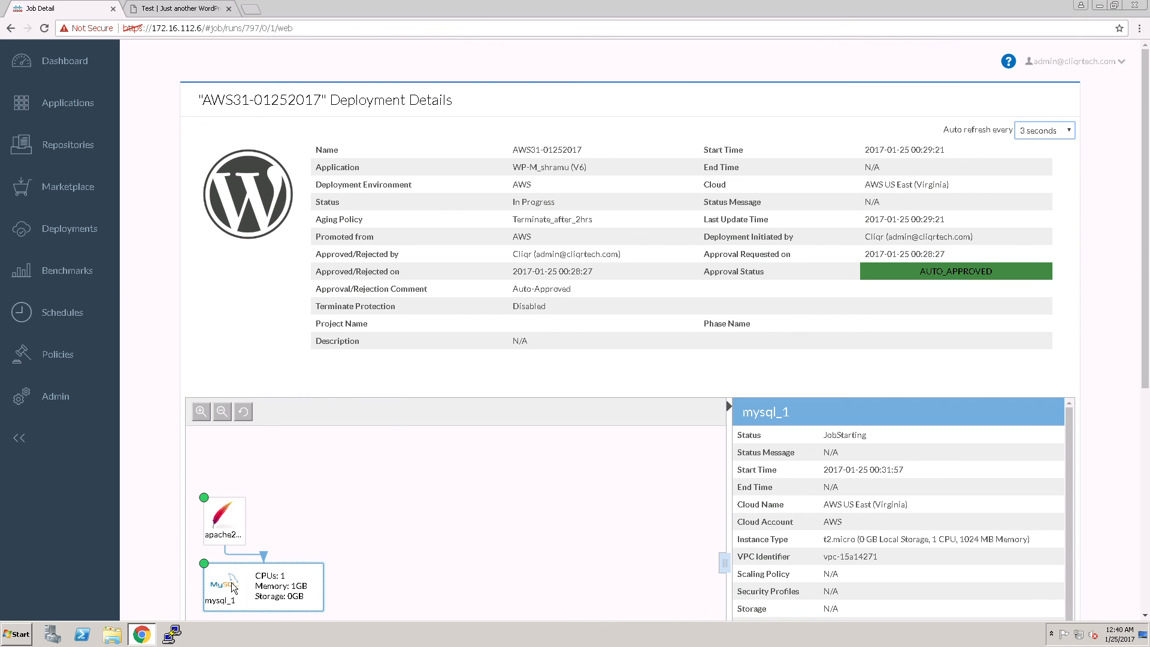
click(230, 518)
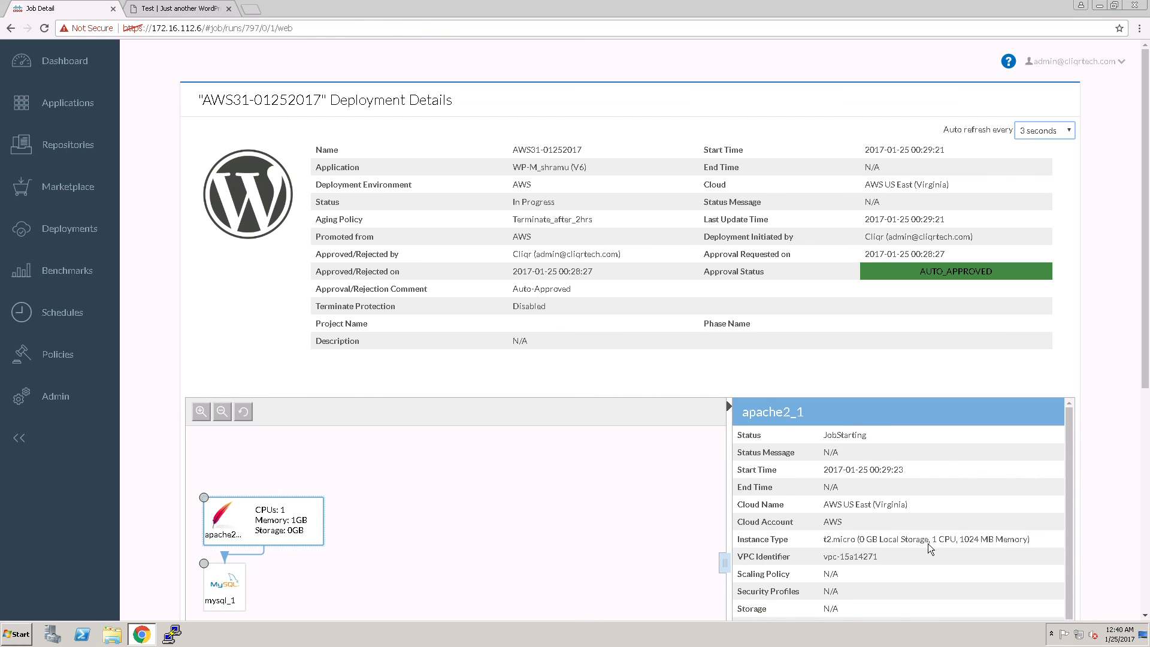
scroll(932, 542, down, 5)
scroll(948, 551, down, 8)
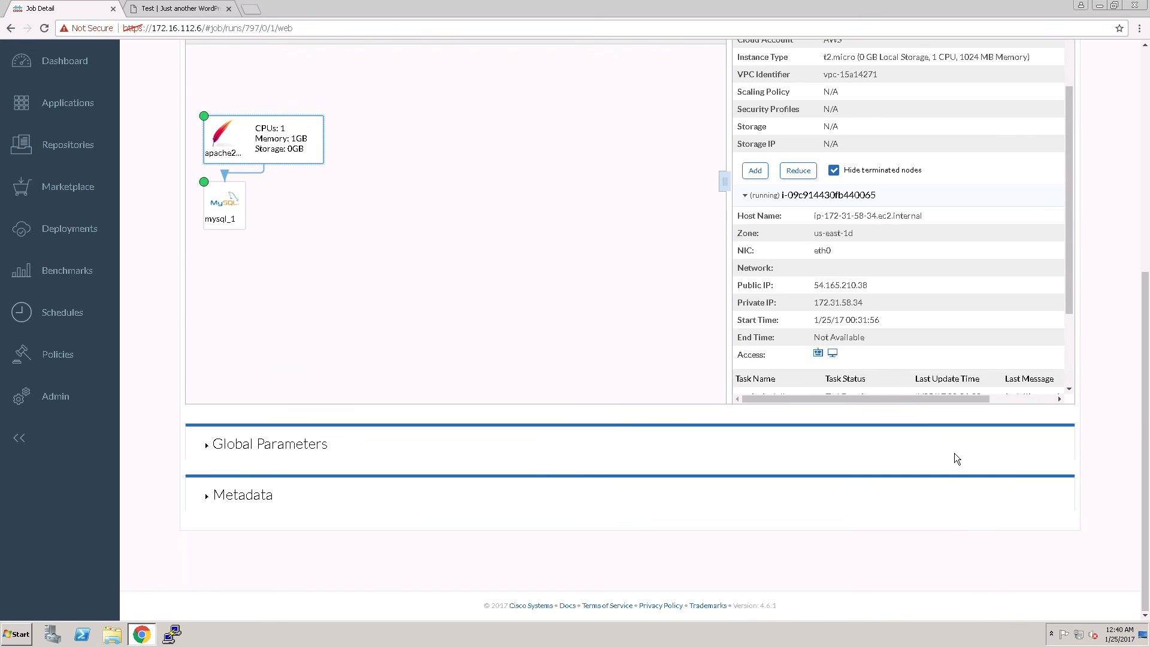
scroll(812, 358, up, 2)
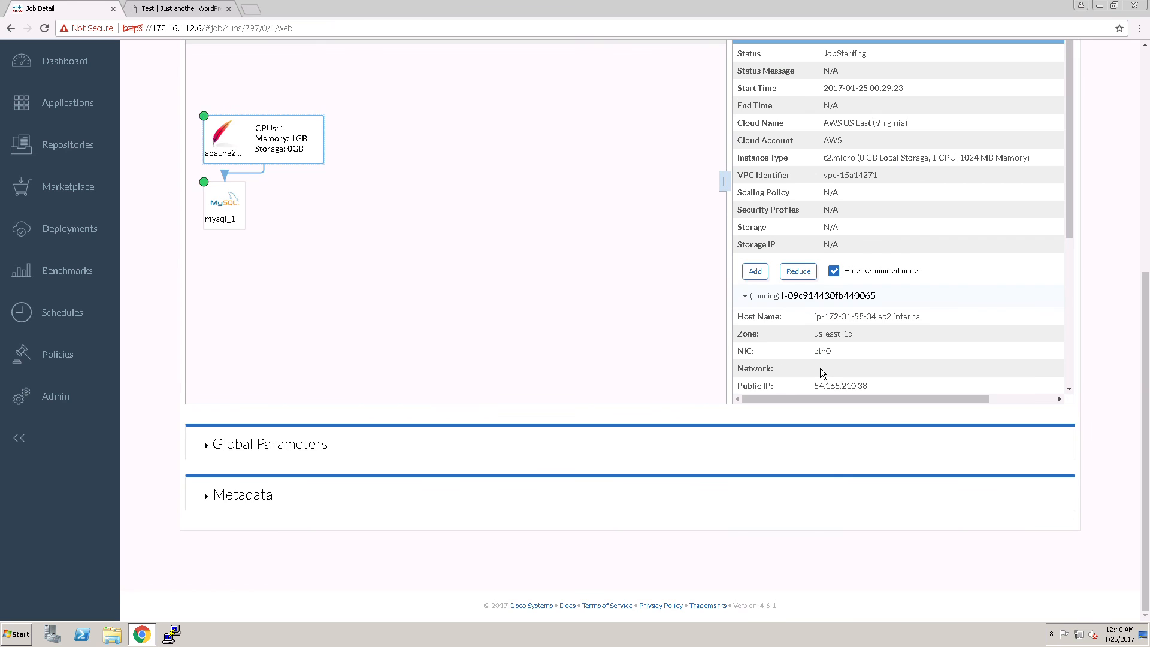
scroll(821, 367, up, 5)
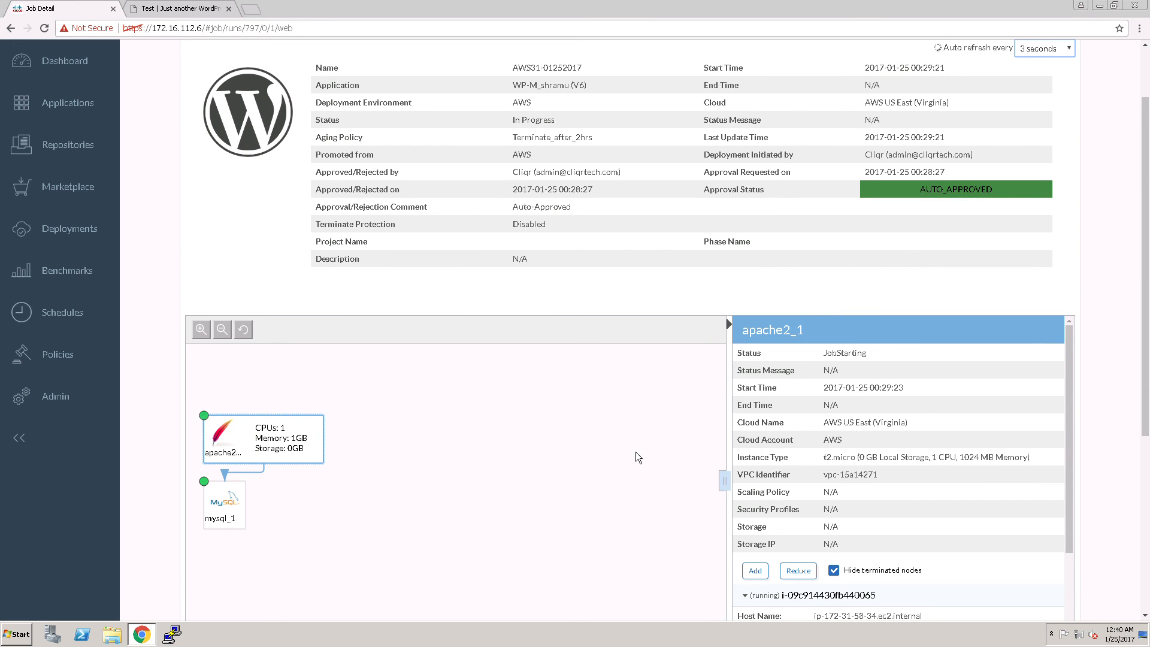
scroll(555, 464, down, 4)
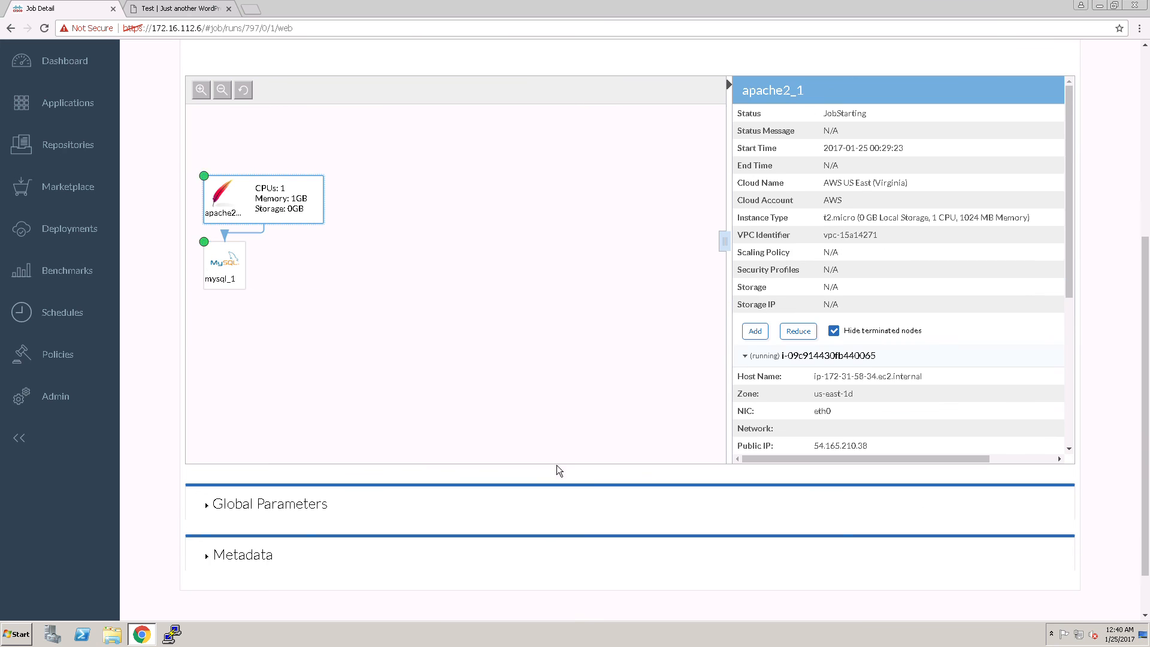
drag(1069, 293, 1072, 448)
scroll(1013, 336, up, 4)
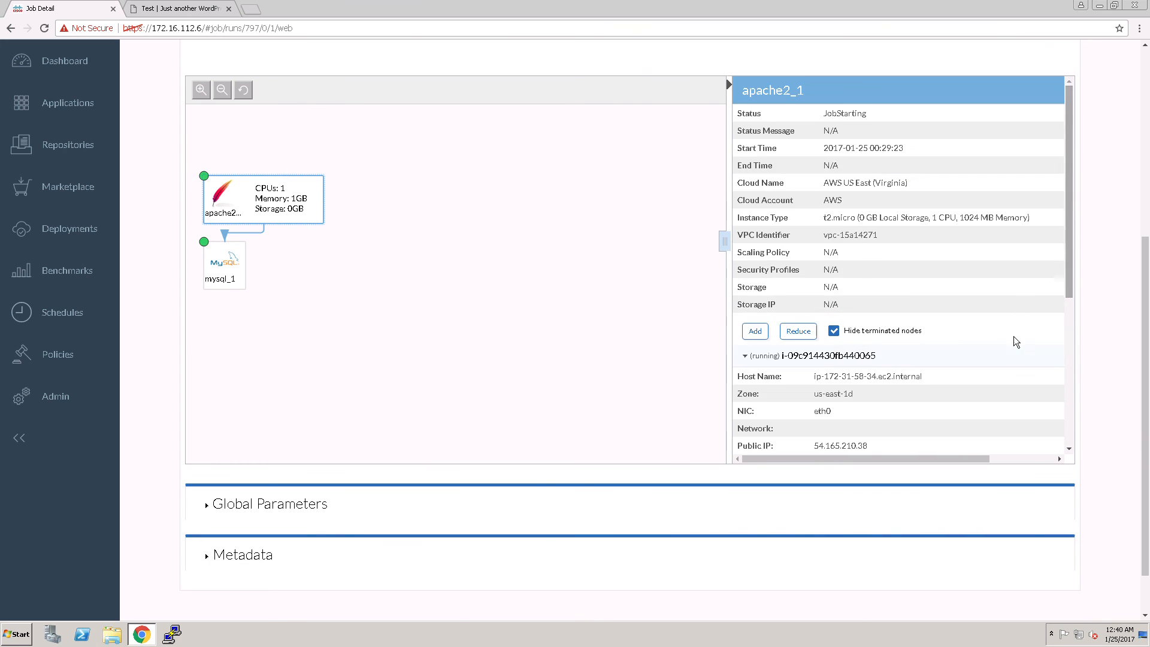
scroll(1009, 357, up, 5)
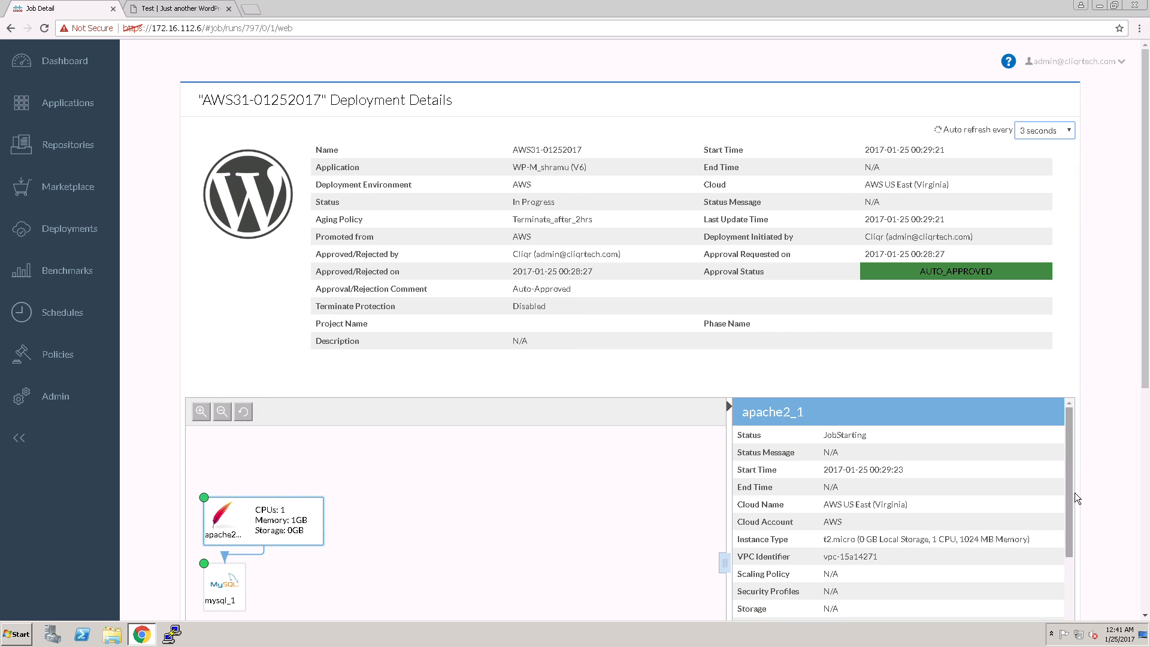
scroll(1076, 584, down, 5)
drag(1075, 605, 1075, 632)
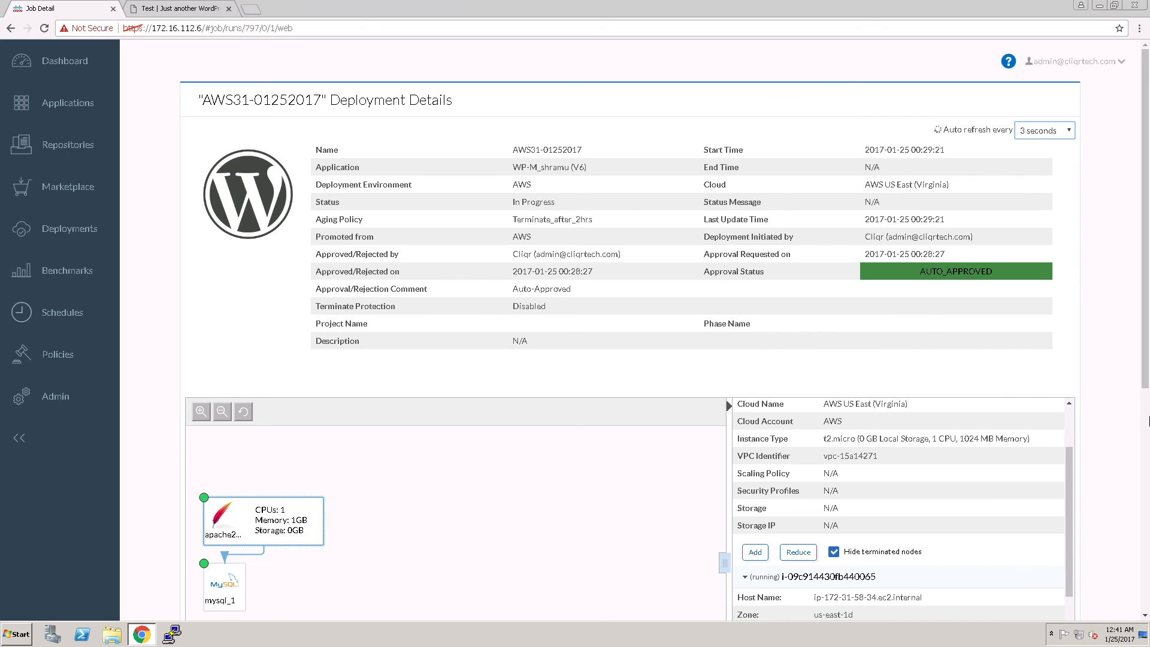
scroll(1089, 493, down, 2)
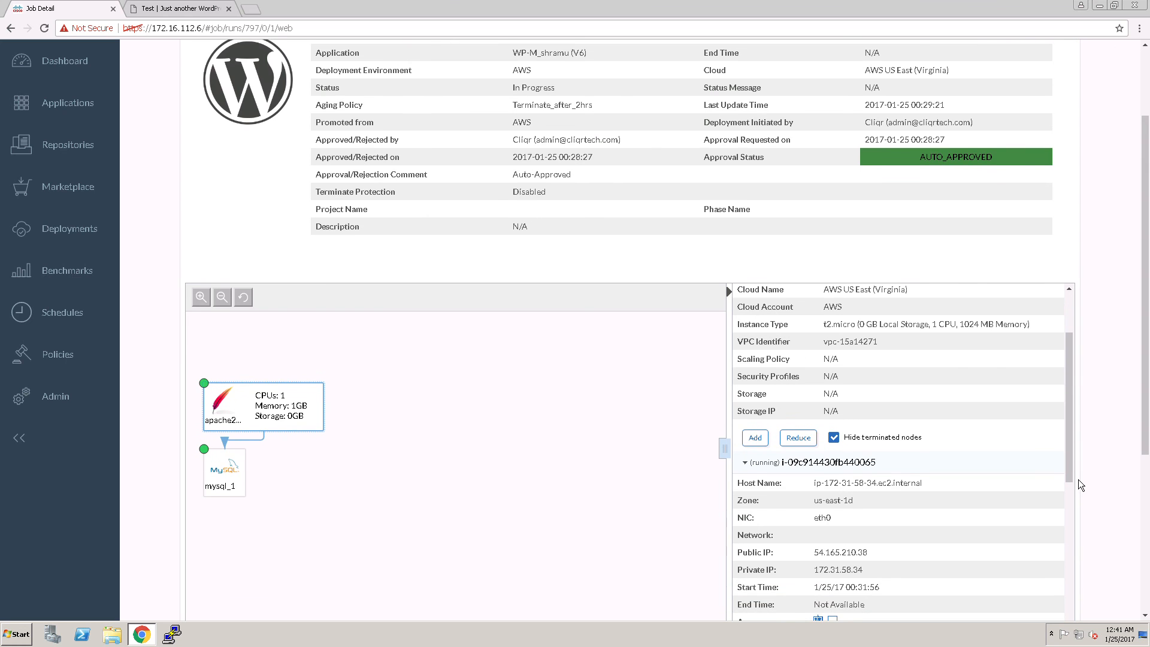
drag(1077, 479, 1076, 625)
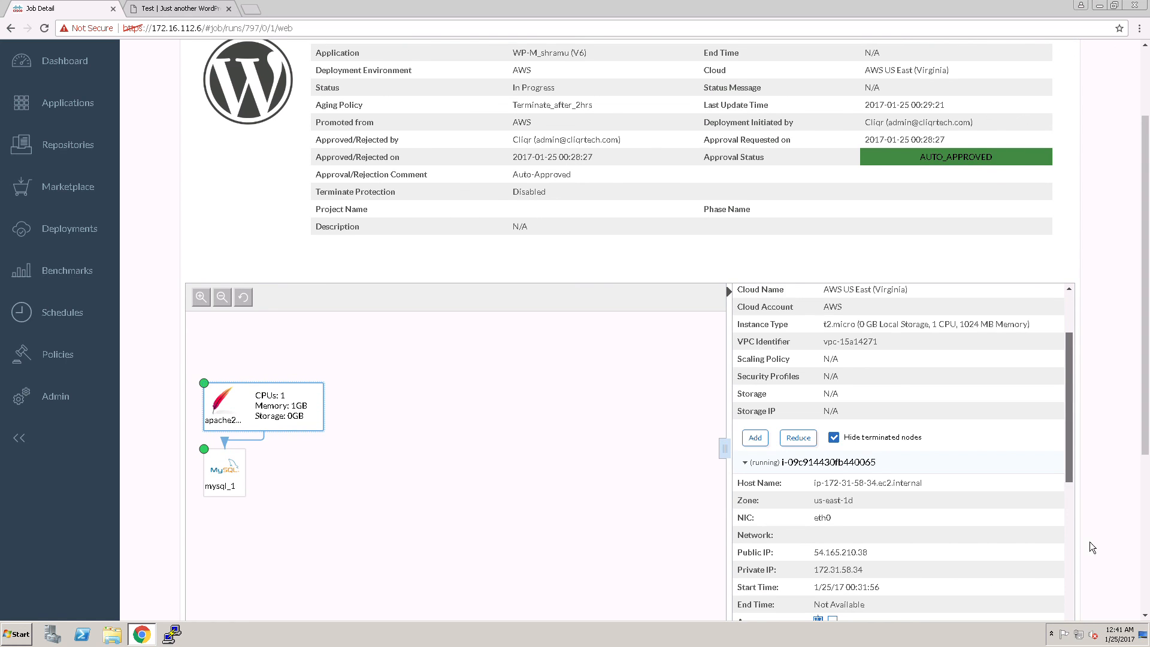
drag(1075, 458, 1075, 621)
drag(1144, 445, 1145, 473)
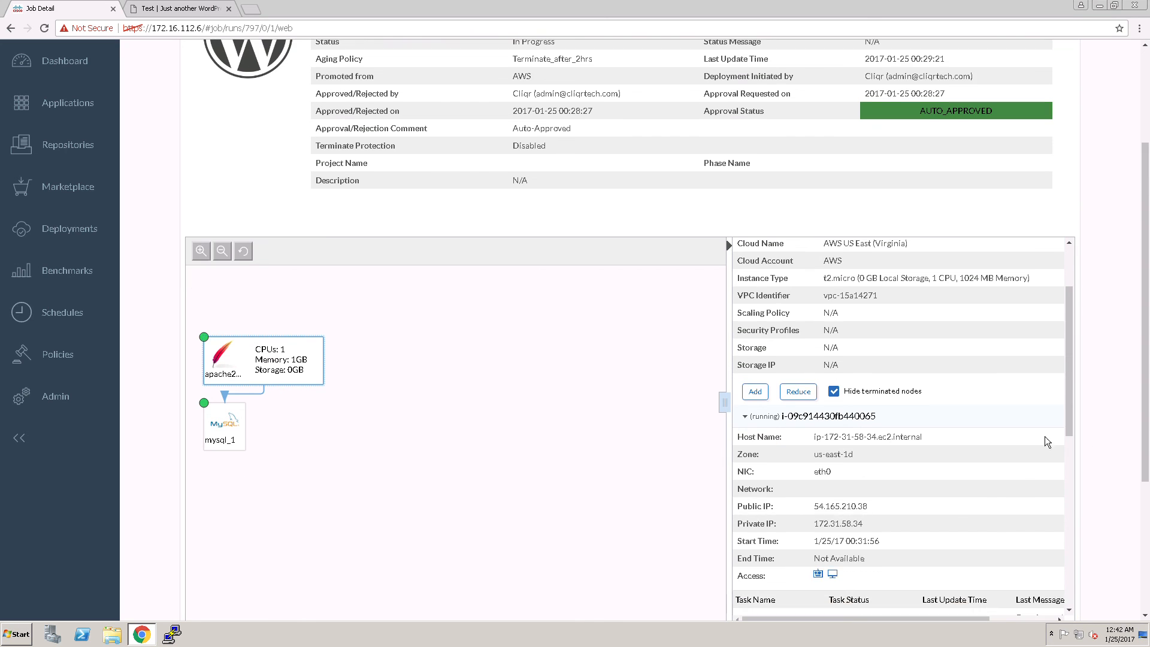
Check the mysql_1 tier's status and node details, then those of the apache2_1 tier in the AWS deployment
click(236, 442)
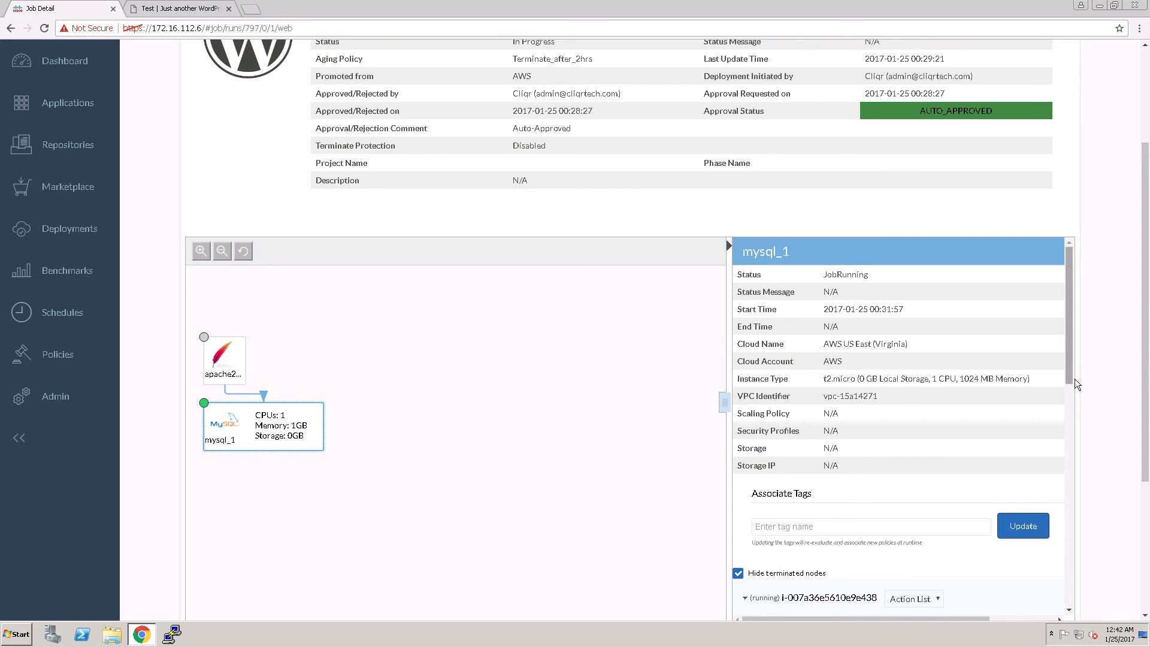
click(1071, 537)
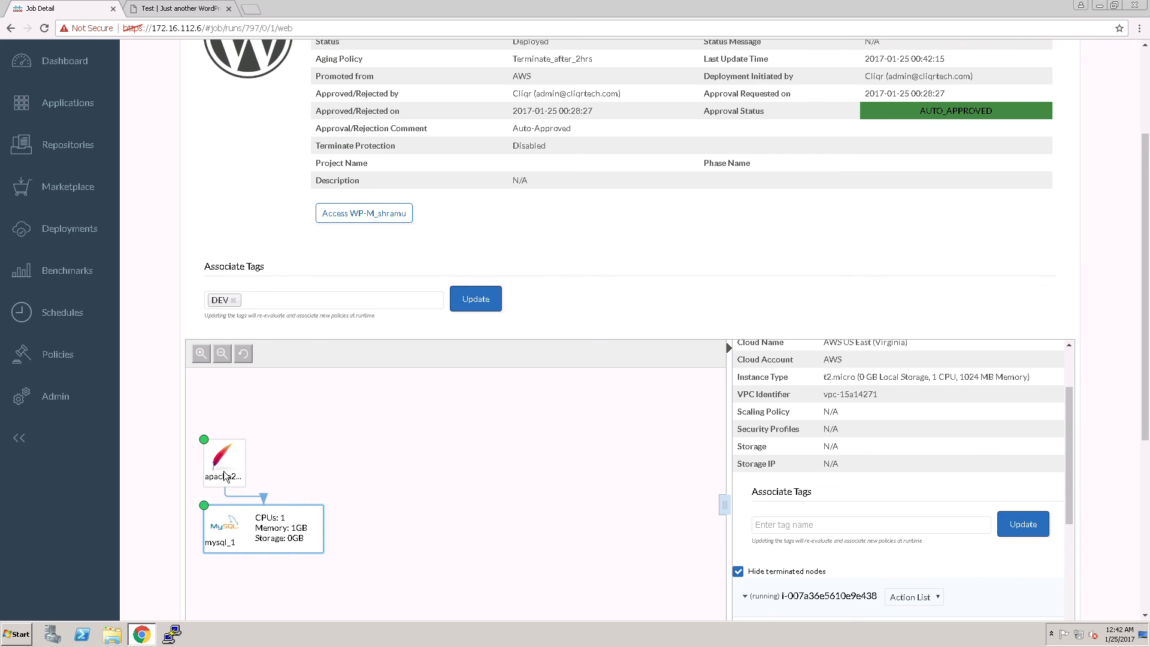
click(225, 477)
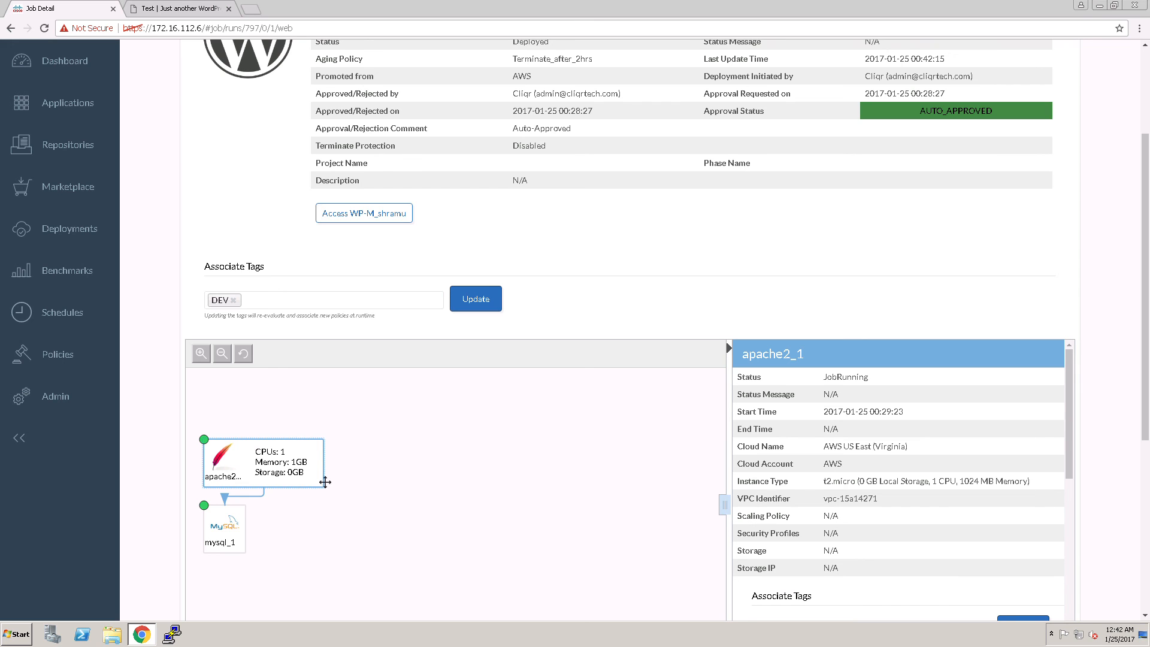
Access the deployed WP-M_shramu site on AWS and compare its posts and theme with the original VMware-hosted WordPress site
click(362, 217)
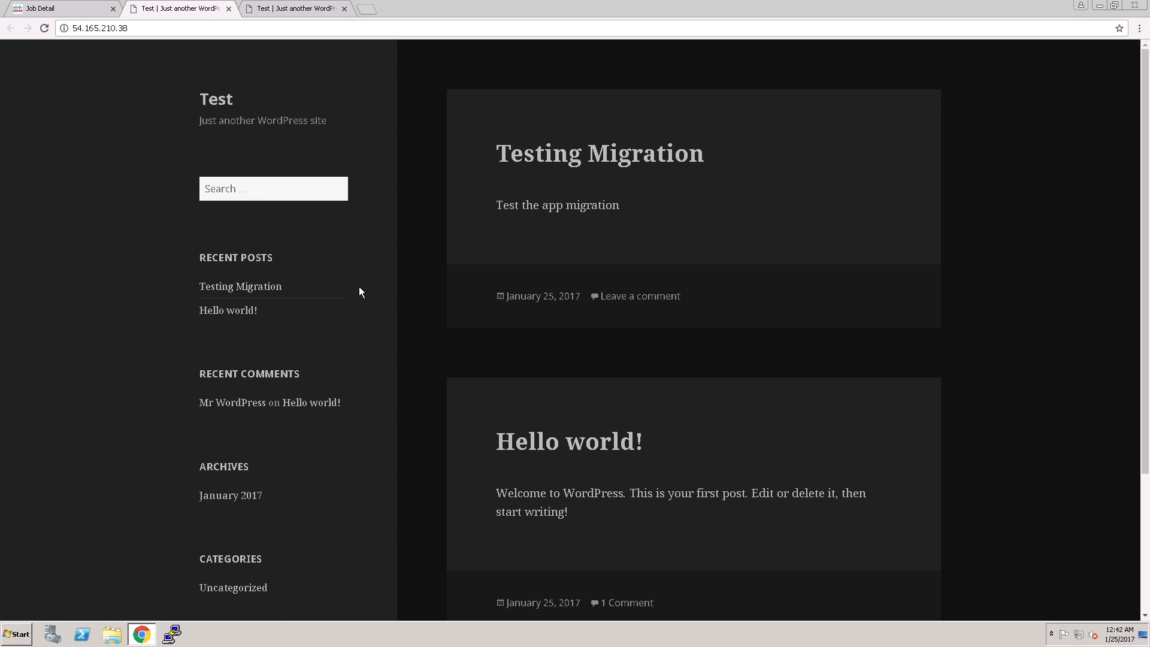
click(83, 13)
click(193, 10)
click(285, 13)
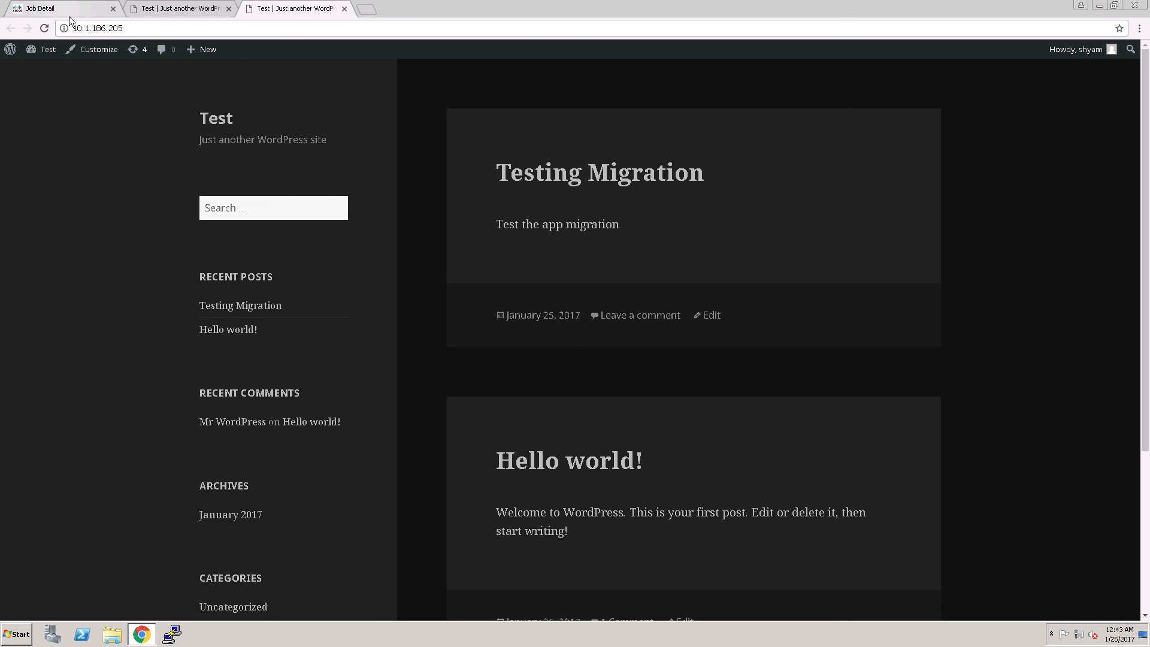
Return from the WordPress site to the deployment details and open the list of application deployments
click(69, 12)
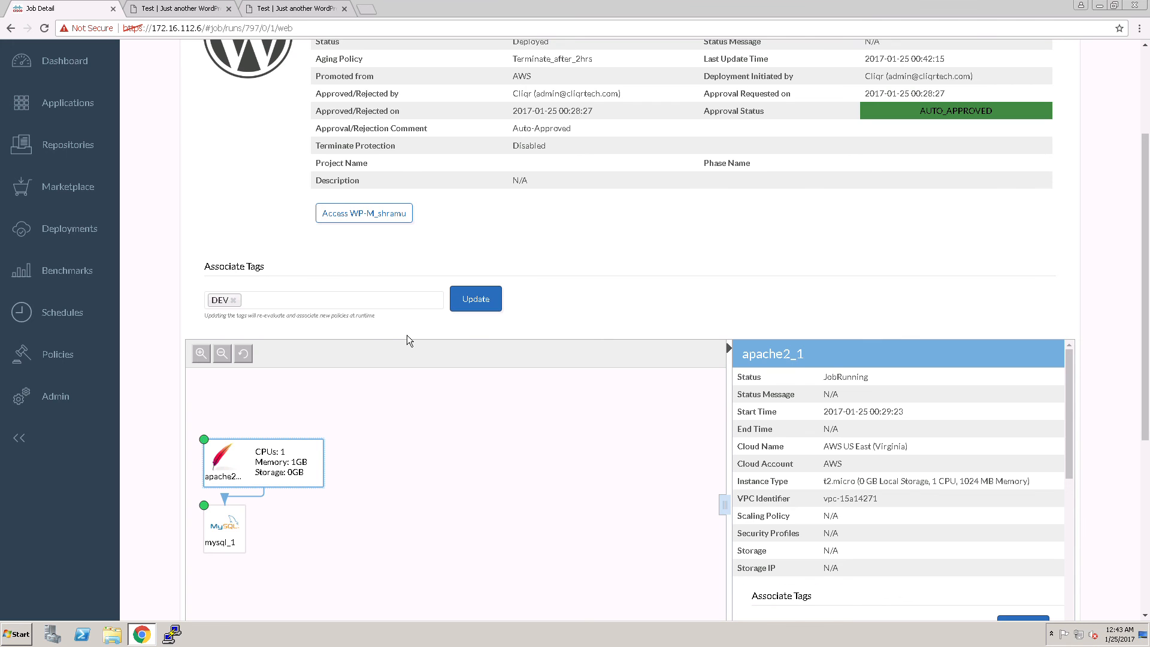
click(82, 238)
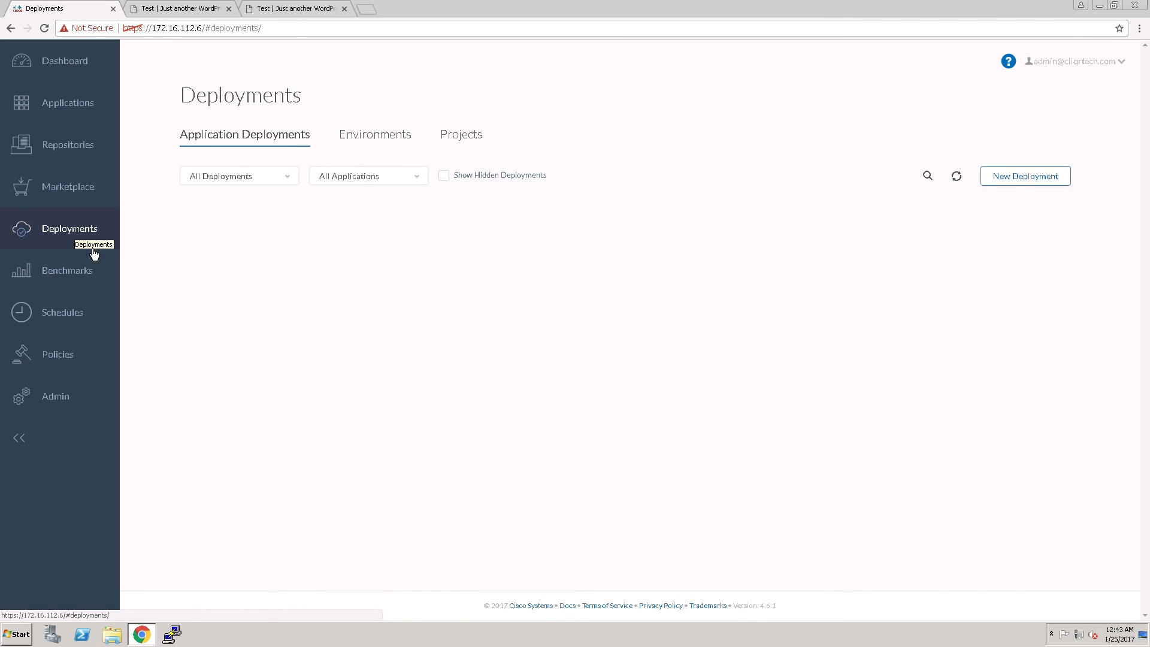